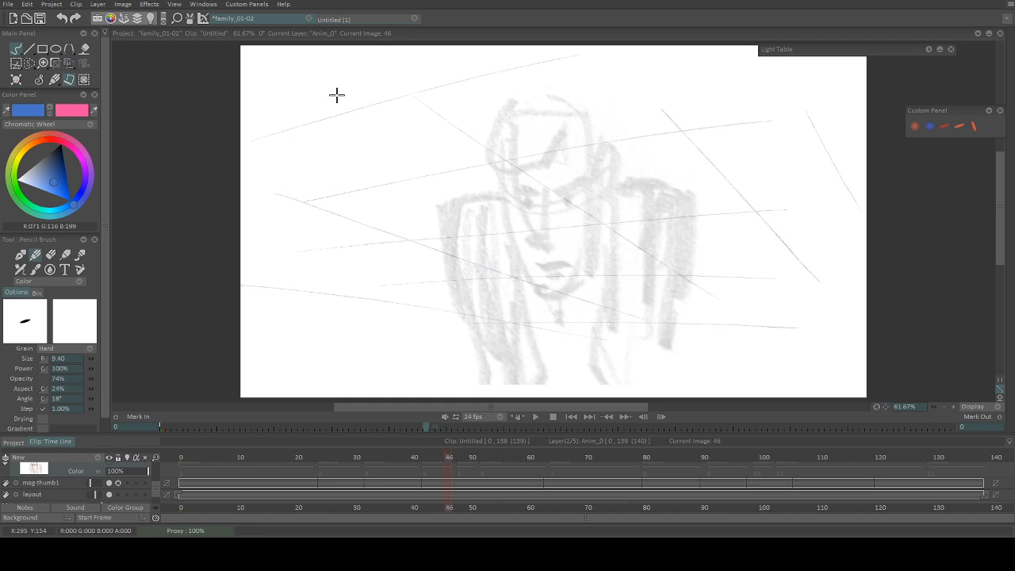
Step: Play the thumbnail animation from the first frame and scrub through it to frame 125
left_click(154, 492)
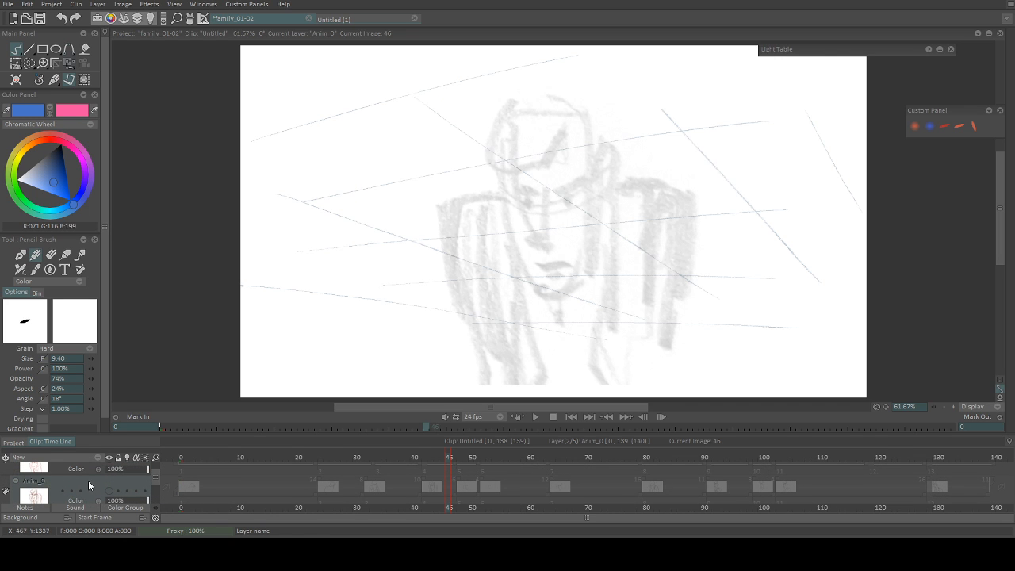
left_click_drag(154, 477, 155, 479)
left_click(567, 417)
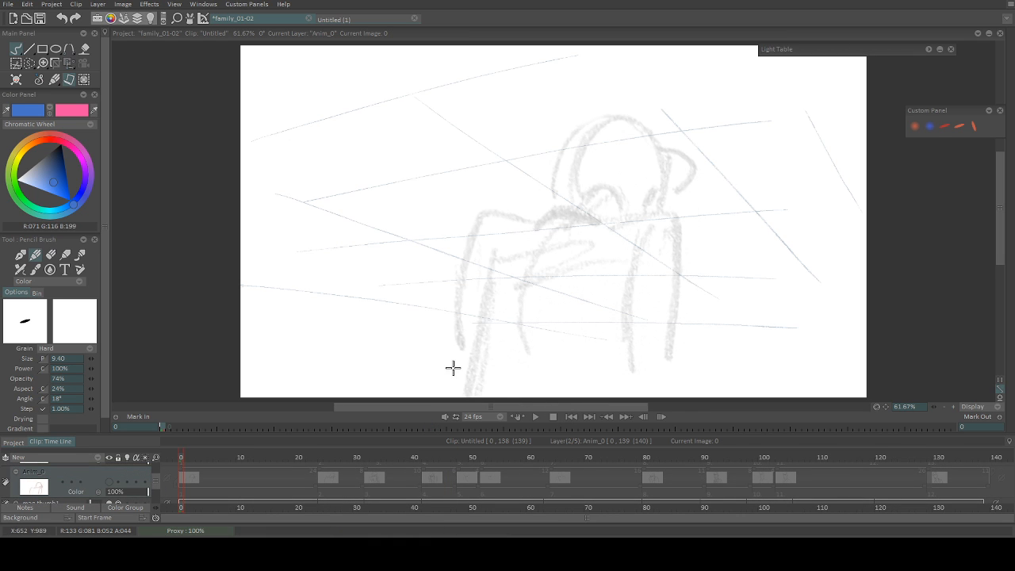
left_click_drag(154, 479, 155, 480)
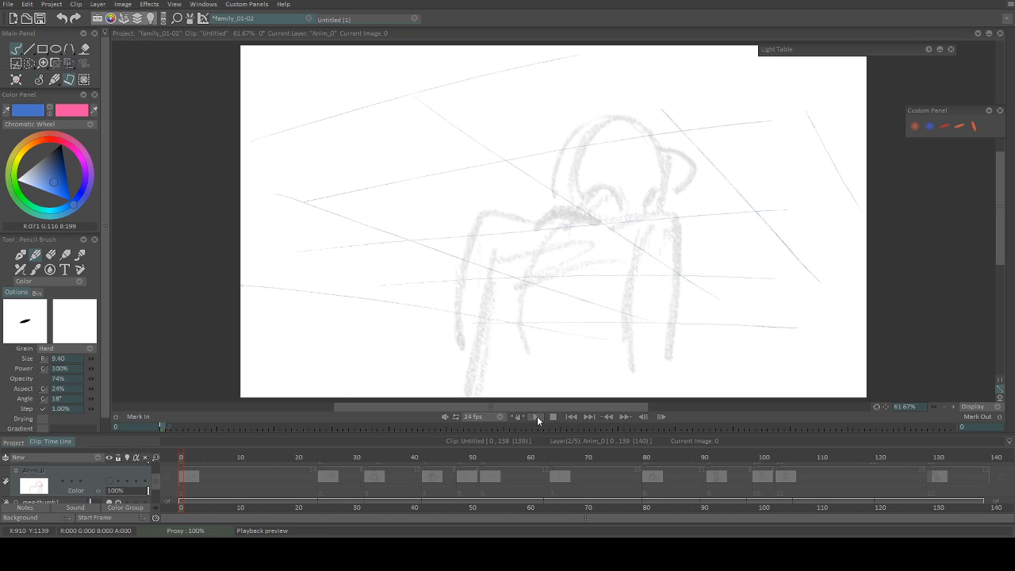
left_click(537, 416)
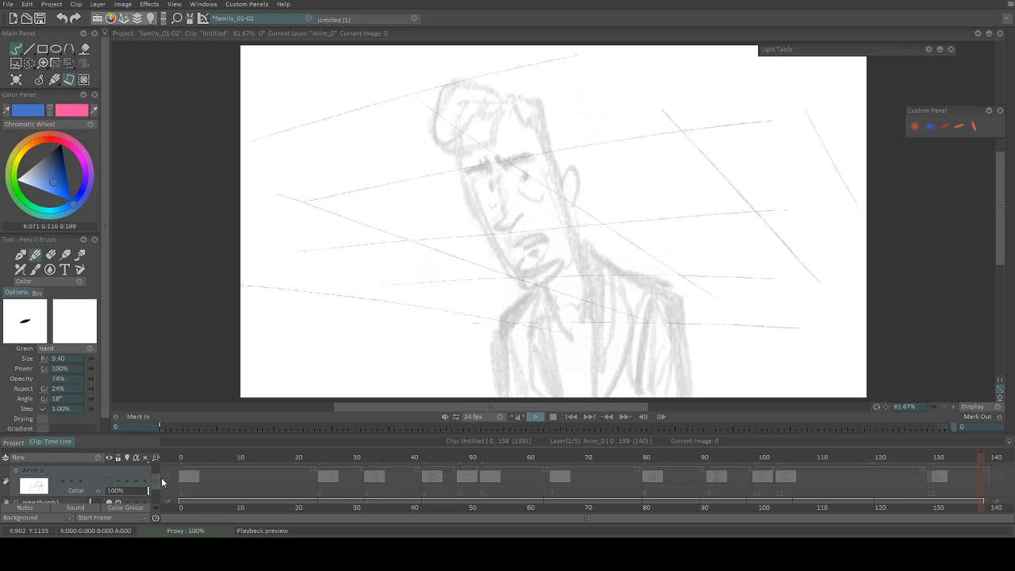
mouse_move(523, 452)
left_mouse_down()
mouse_move(482, 456)
mouse_move(678, 453)
mouse_move(419, 462)
mouse_move(492, 460)
left_mouse_up()
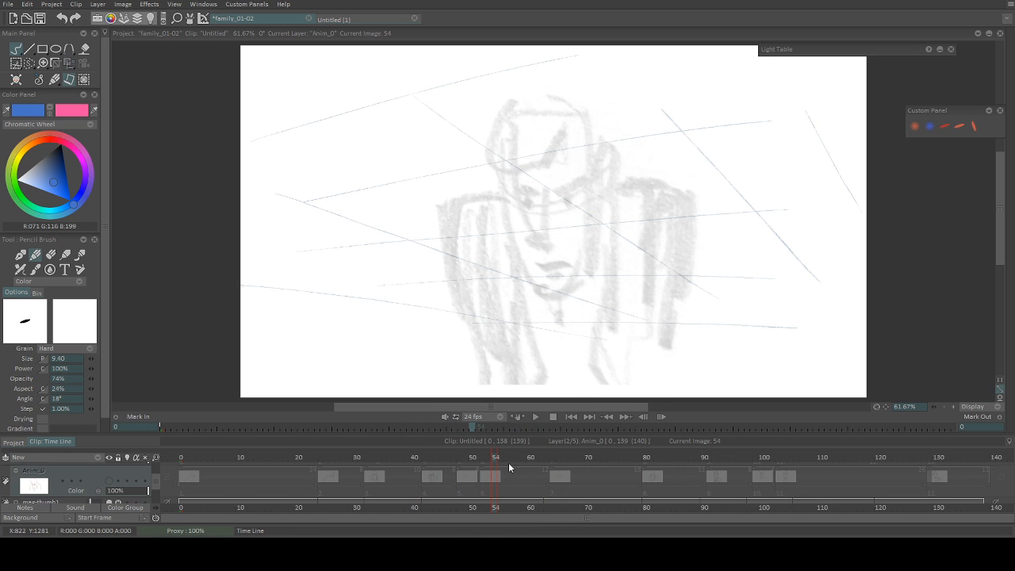
mouse_move(495, 456)
left_mouse_down()
mouse_move(935, 465)
mouse_move(909, 459)
left_mouse_up()
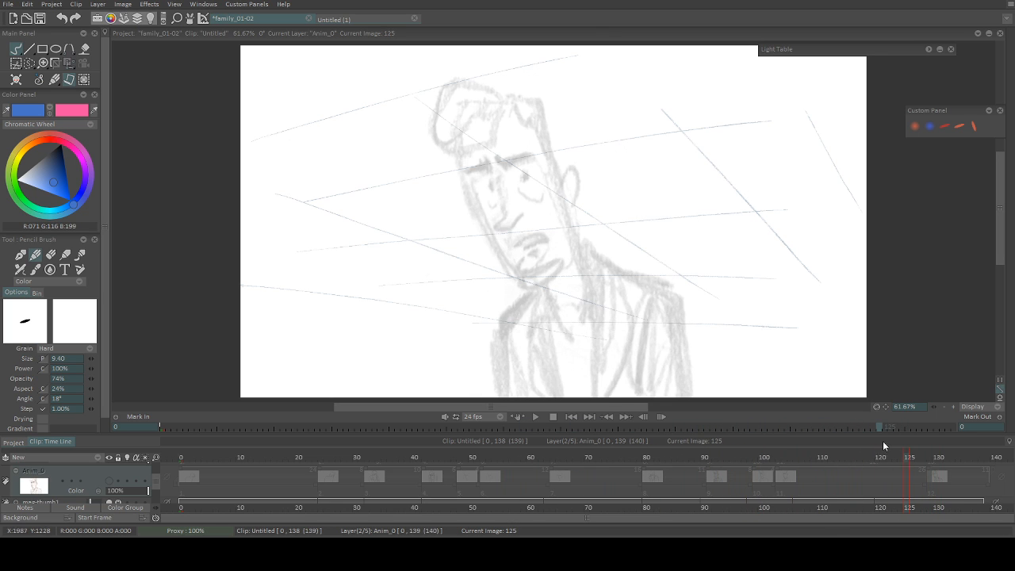
Step: Make the Anim_0 layer visible over the grey thumbnail sketches
left_click(155, 481)
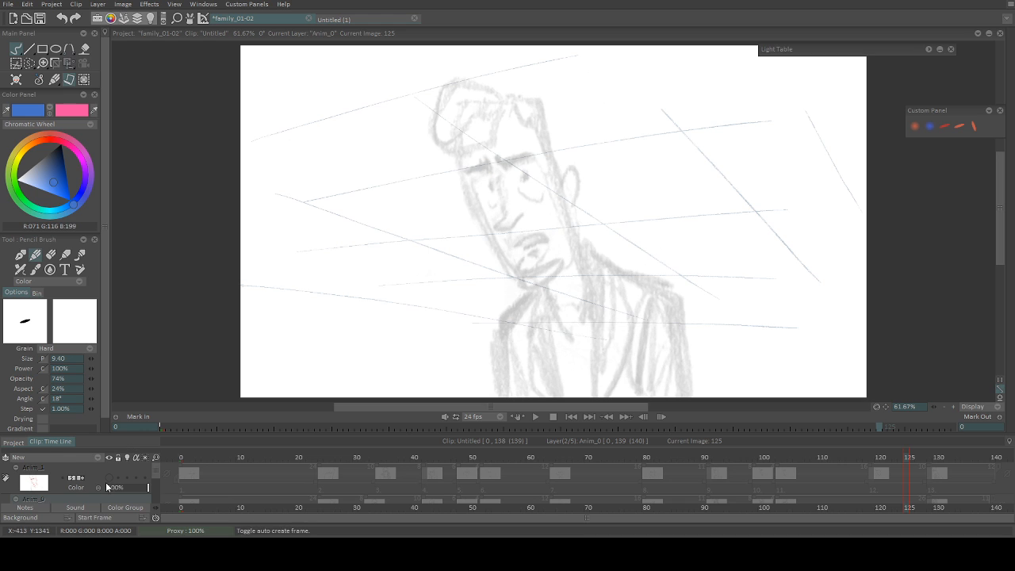
scroll(108, 483, "down", 1)
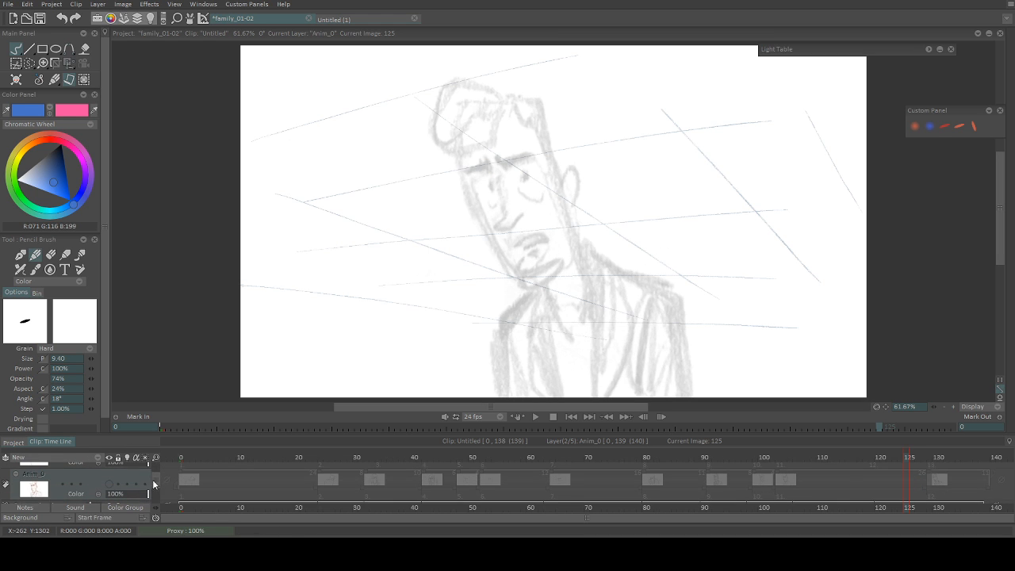
left_click(109, 484)
left_click_drag(155, 484, 154, 477)
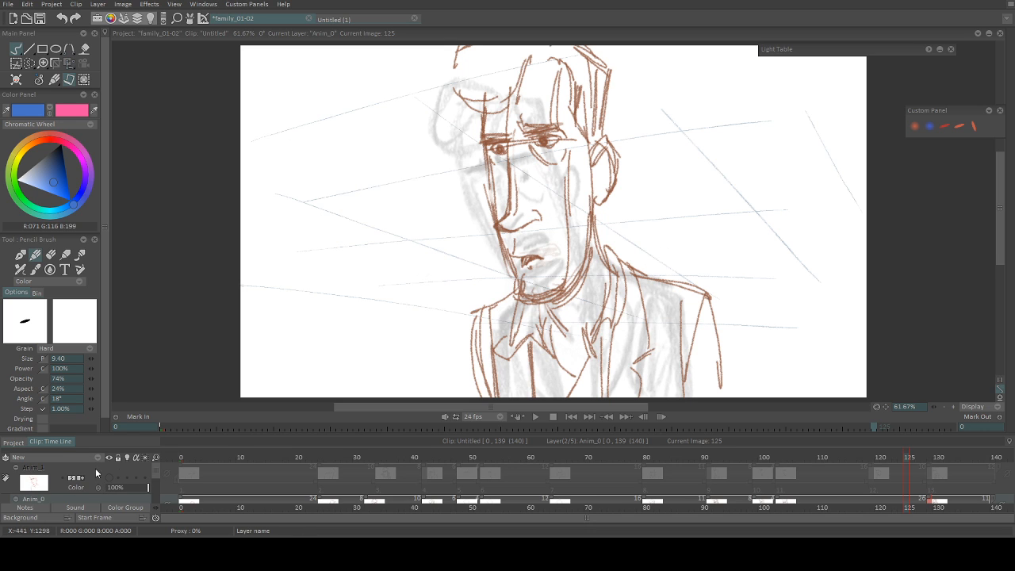
left_click_drag(157, 472, 153, 481)
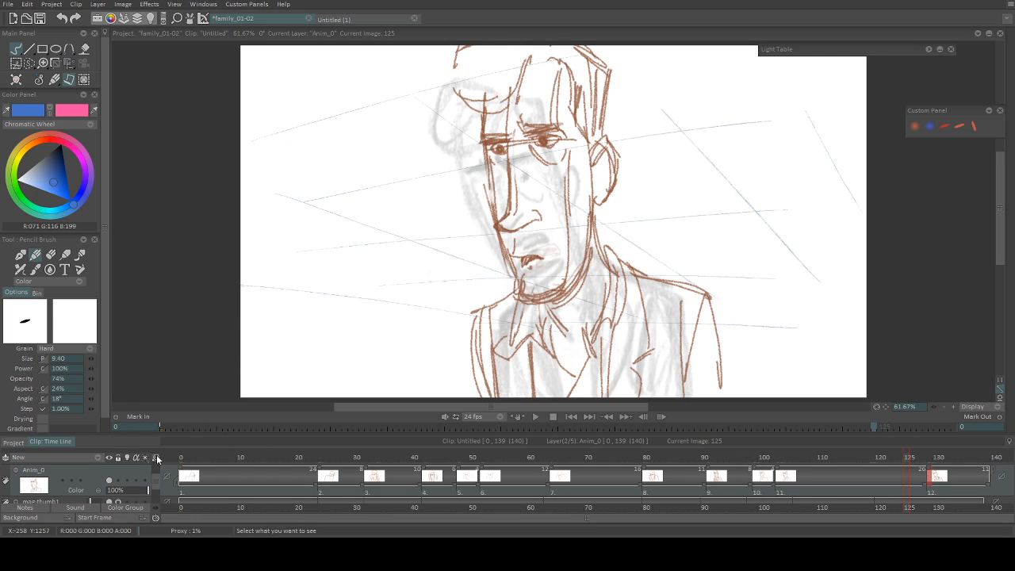
left_click(110, 481)
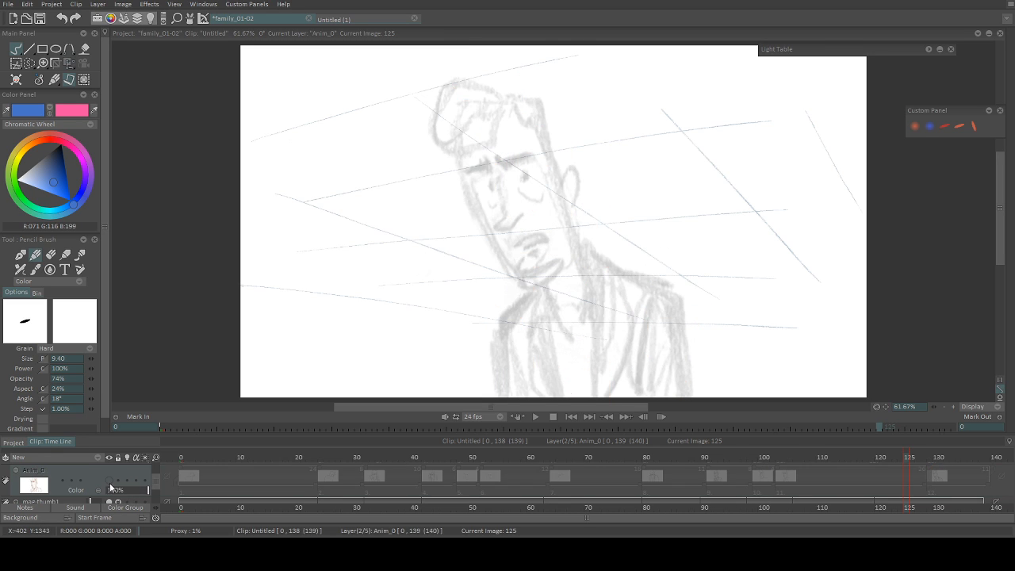
left_click(110, 481)
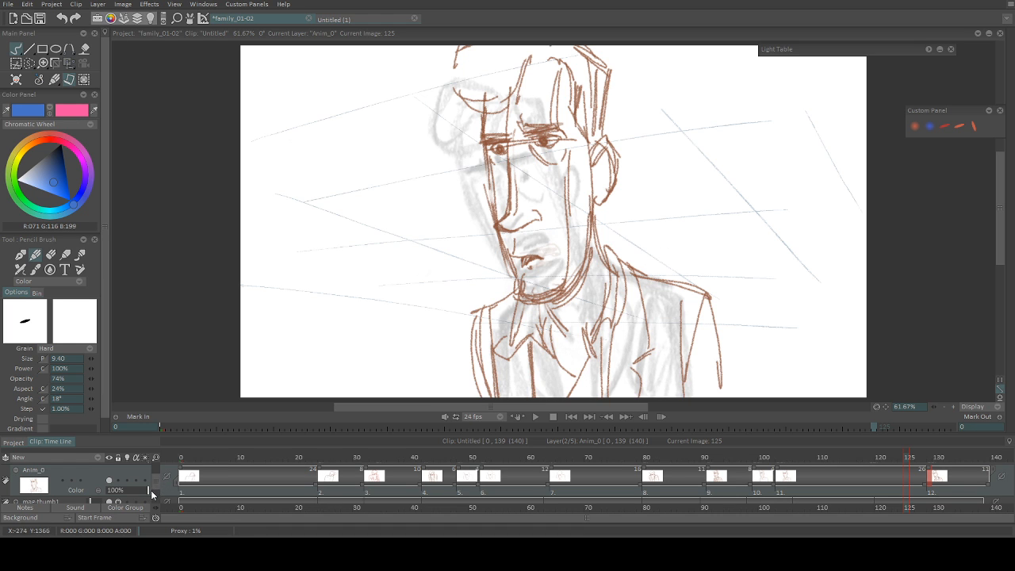
Step: Review the Anim_0 rough drawings against the thumbnails around frame 42 and return to frame 0
mouse_move(155, 481)
left_mouse_down()
mouse_move(294, 428)
mouse_move(424, 434)
left_mouse_up()
left_click(188, 457)
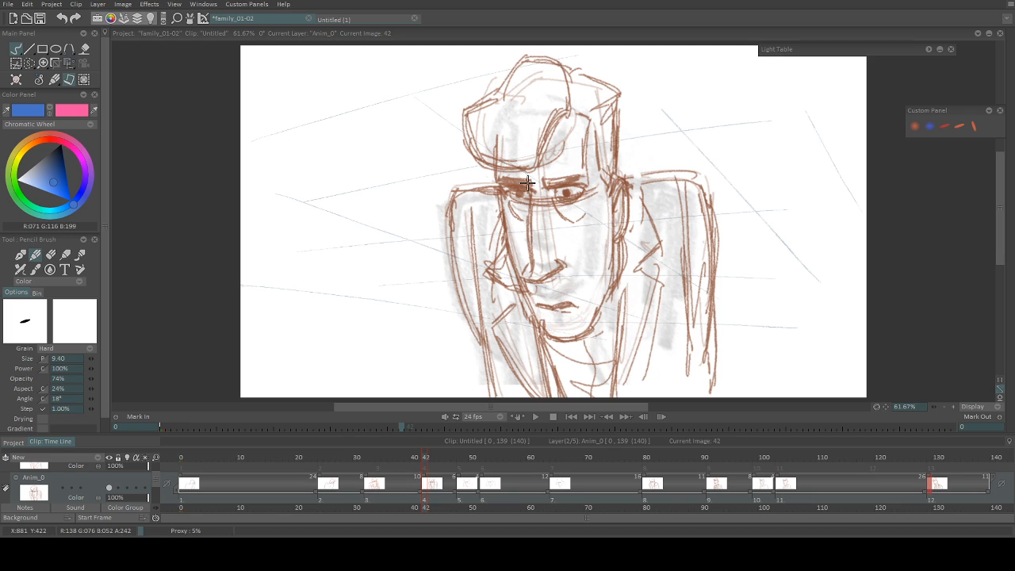
left_click(183, 456)
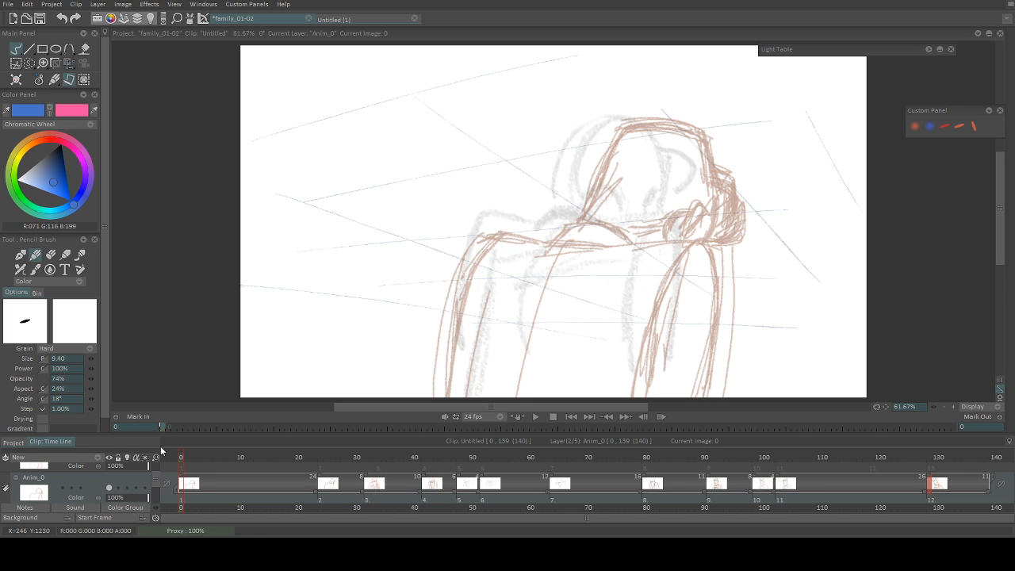
Step: Enlarge the timeline to show more layers and make the Untitled1 layer visible at frame 78
left_click_drag(165, 433, 165, 383)
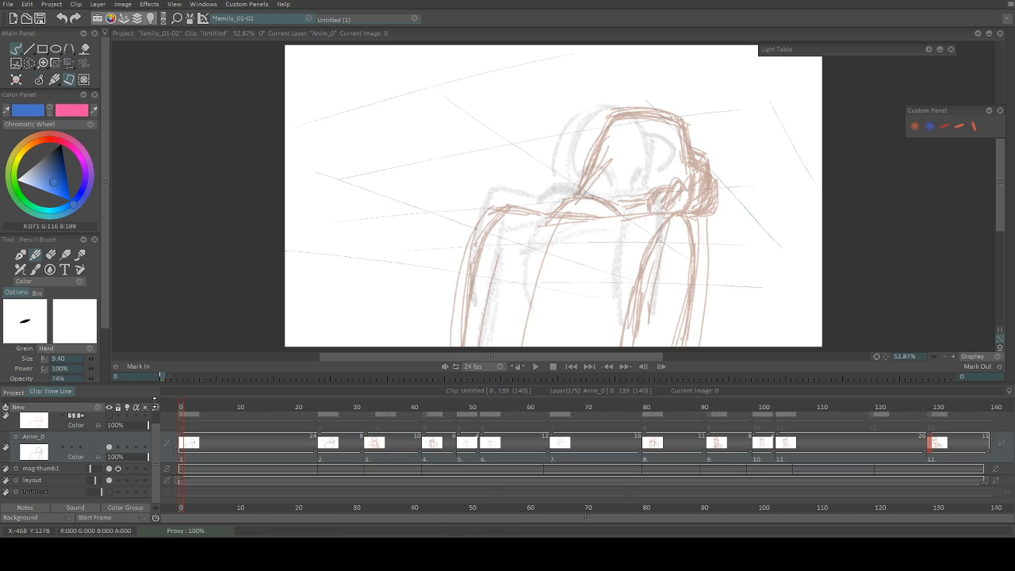
left_click(109, 491)
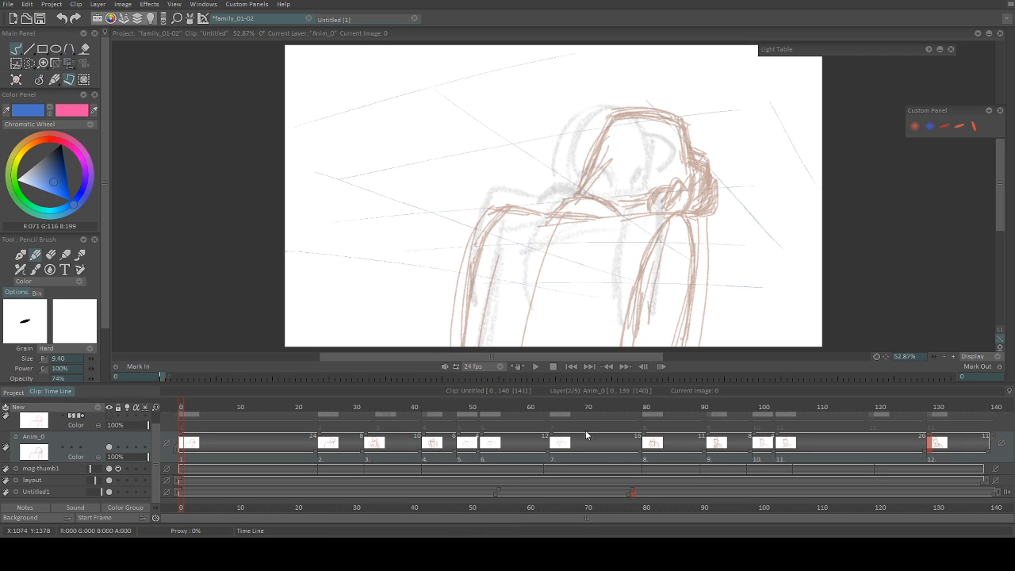
left_click(633, 404)
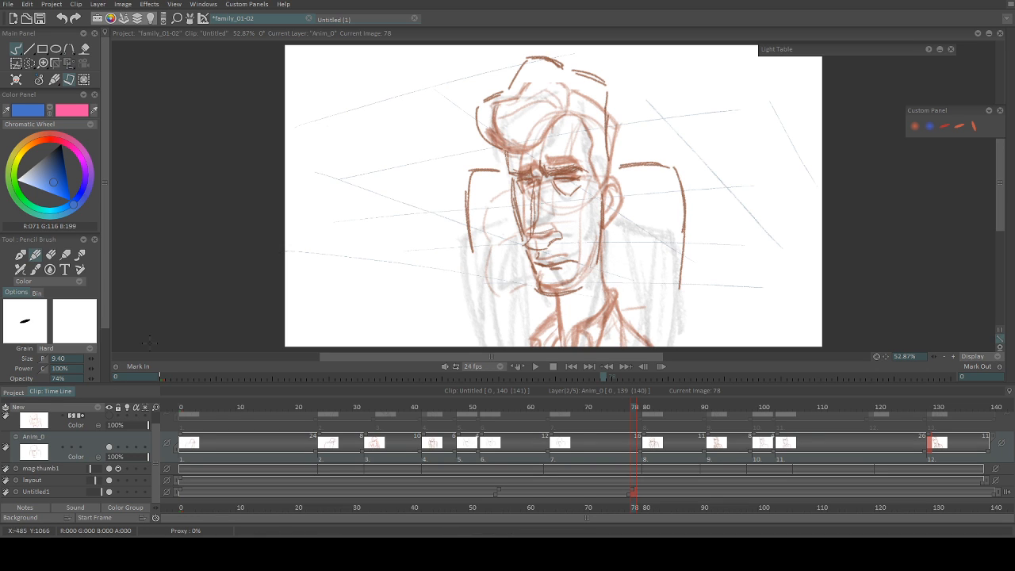
Step: Hide the Anim_0 and mag-thumb1 layers and scrub to frame 82 to view the Untitled1 character drawing
left_click_drag(155, 459, 155, 452)
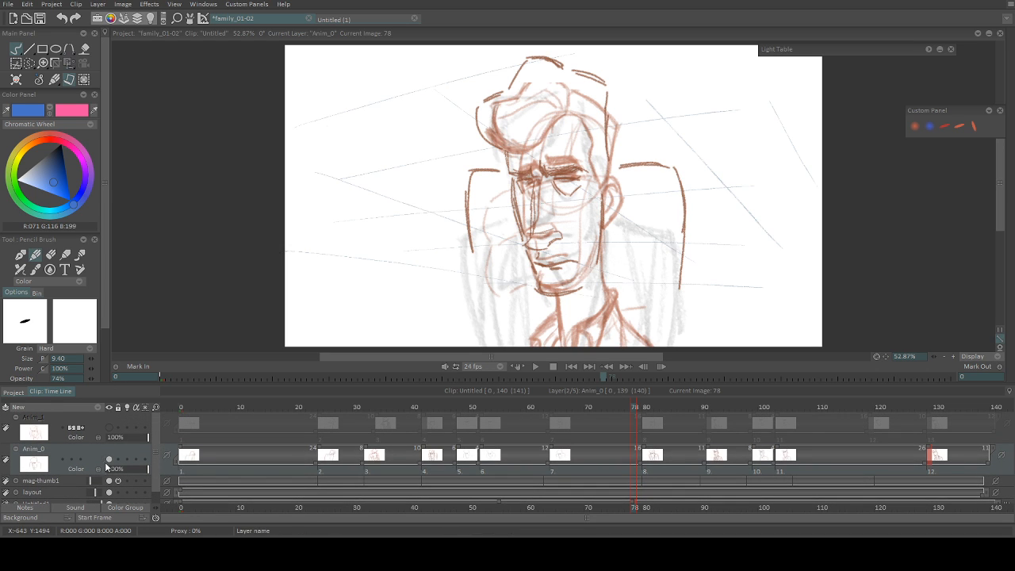
left_click(109, 460)
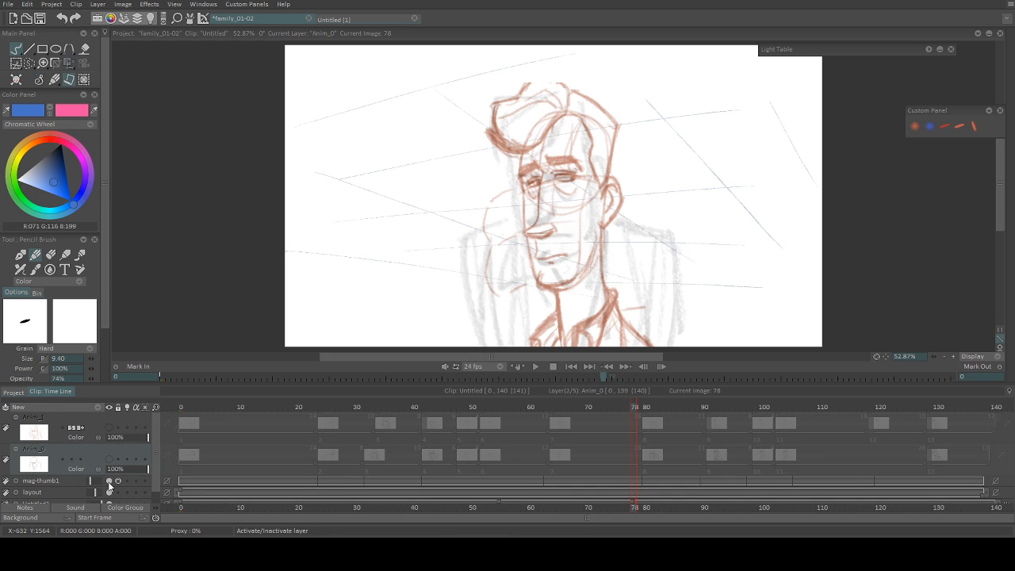
left_click(110, 481)
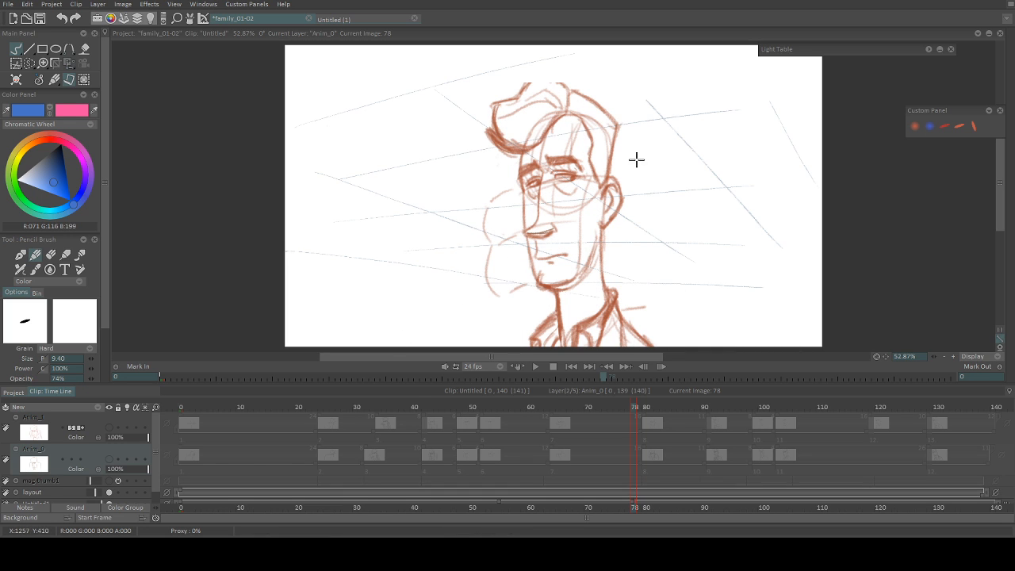
scroll(154, 441, "down", 2)
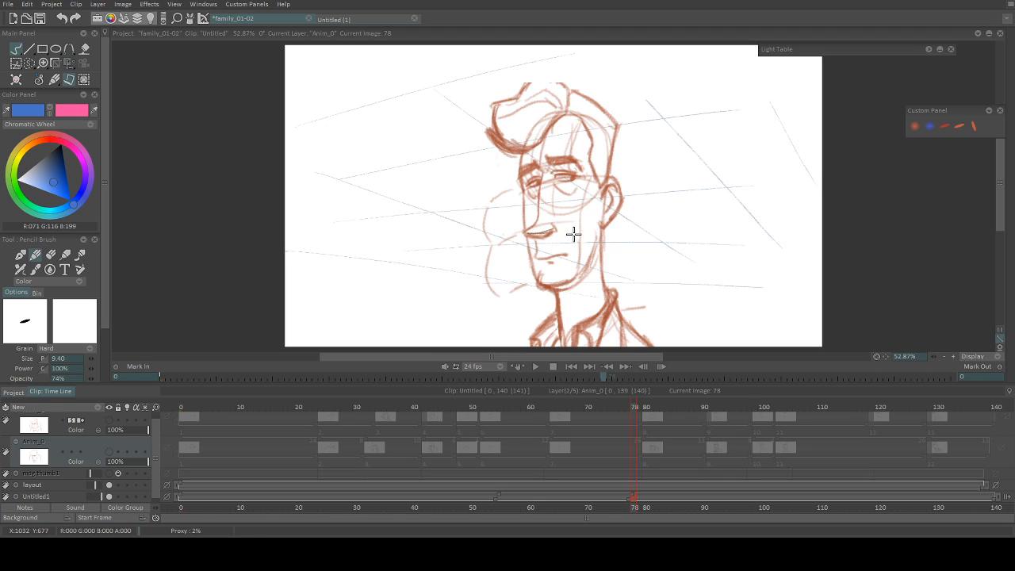
left_click(641, 405)
left_click_drag(684, 406, 656, 406)
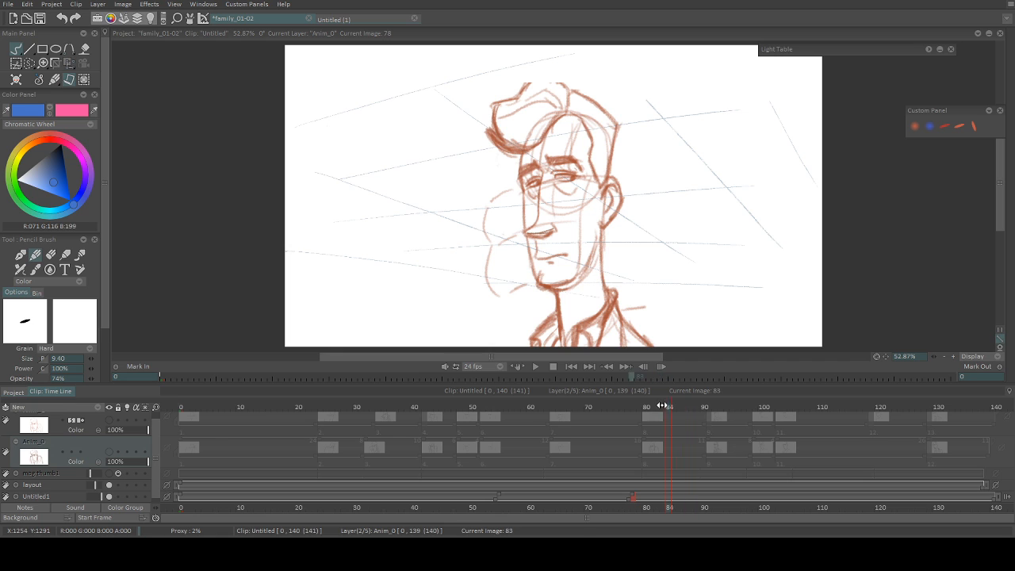
left_click(111, 422)
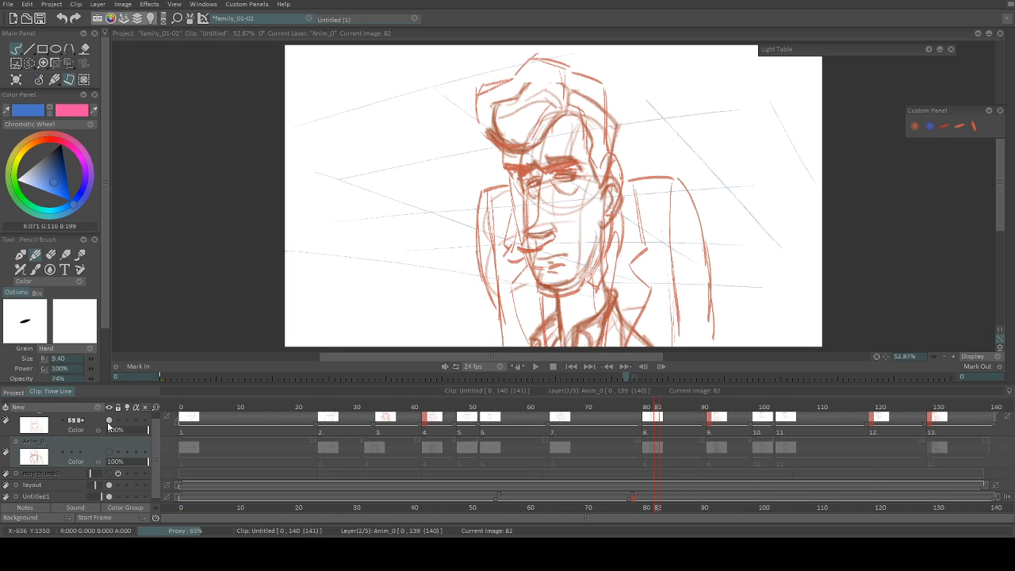
left_click(110, 428)
left_click(109, 428)
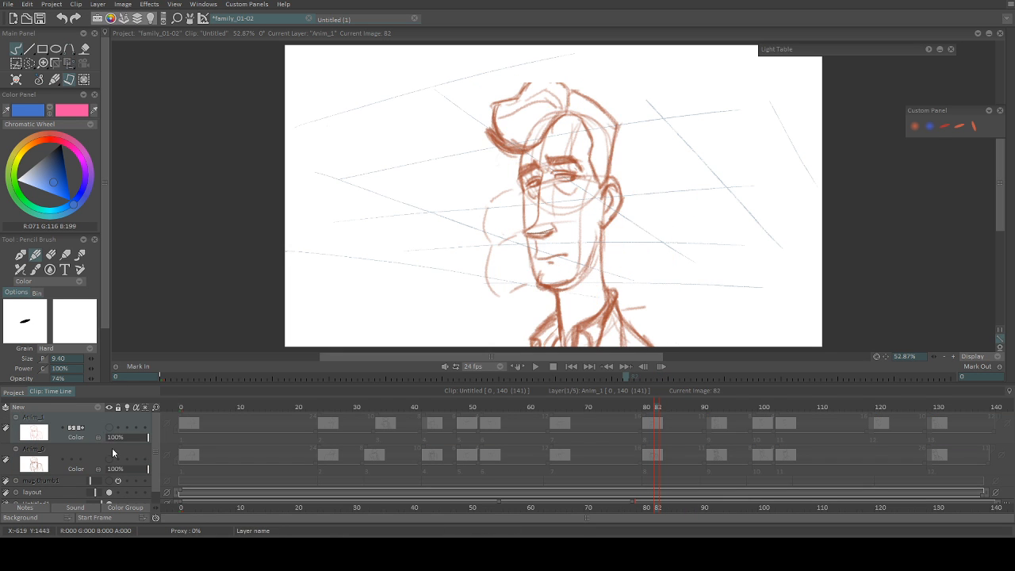
Step: Make the Anim_0 layer visible again and move along the timeline to frame 91
left_click(109, 459)
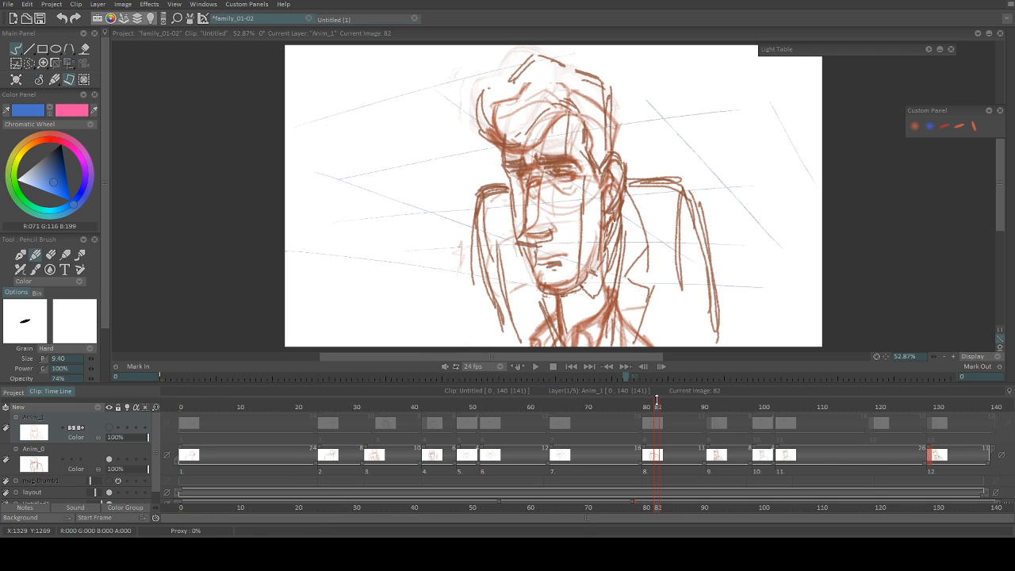
mouse_move(658, 406)
left_mouse_down()
mouse_move(908, 416)
mouse_move(936, 407)
mouse_move(712, 406)
left_mouse_up()
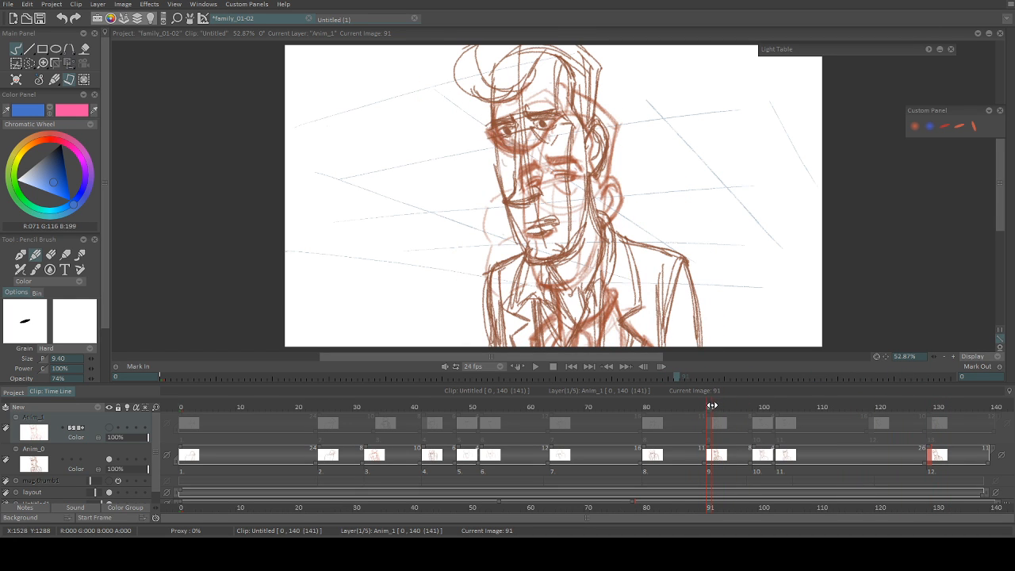
Step: On the Untitled1 layer, move the exposure boundary at frame 78 to frame 90 and remove the character drawing from frame 91
scroll(155, 449, "down", 1)
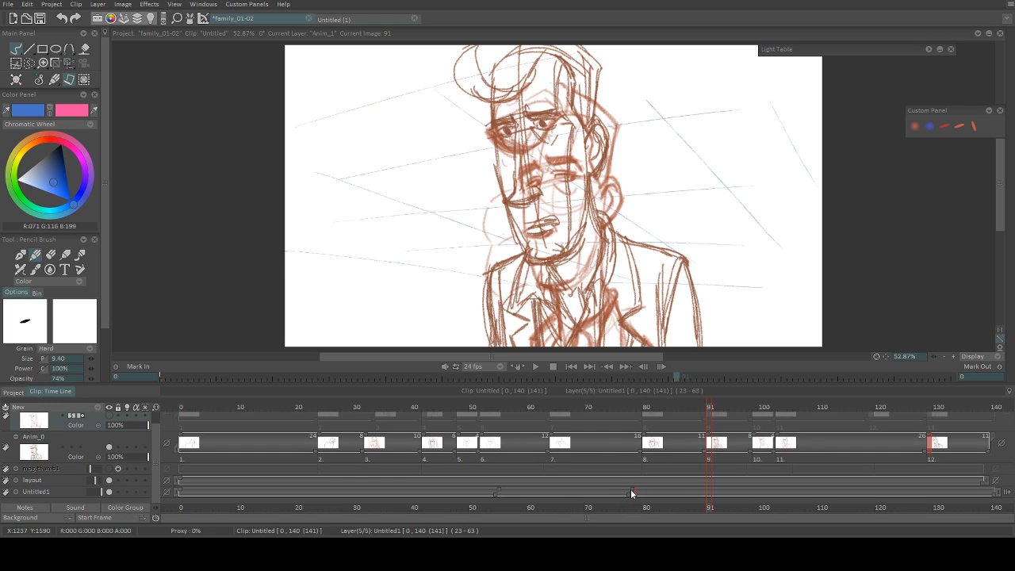
left_click_drag(650, 494, 707, 490)
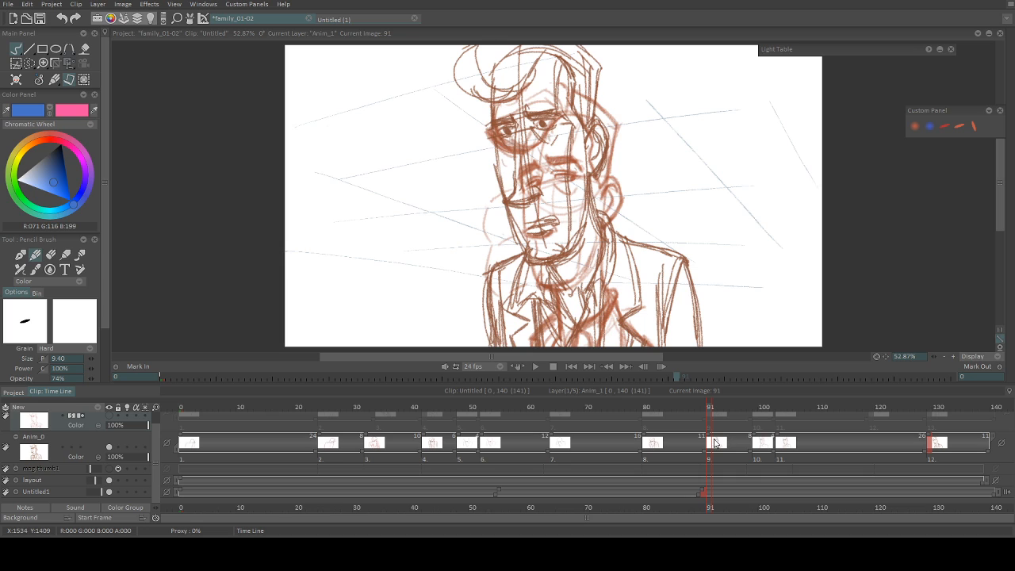
left_click(69, 494)
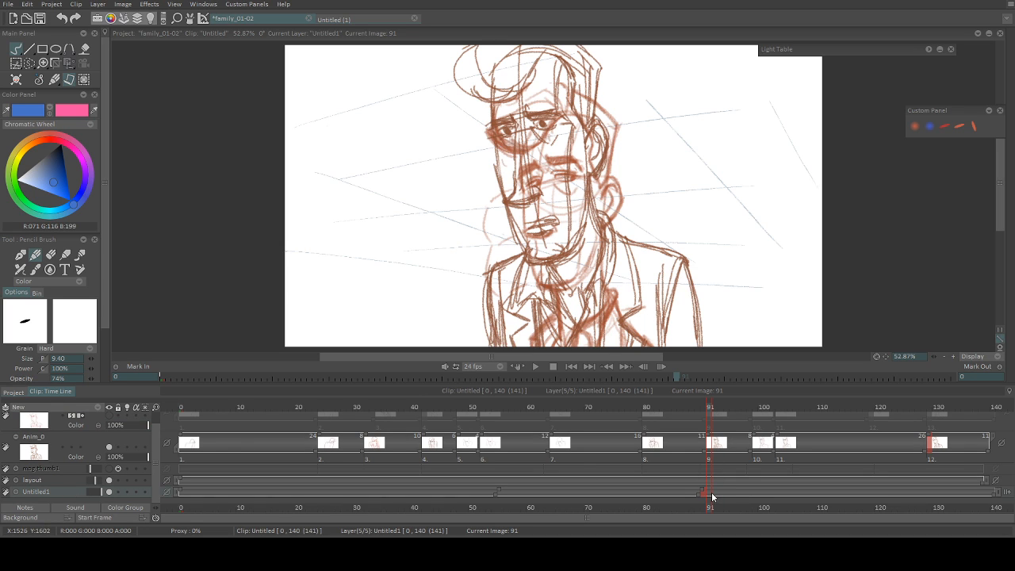
left_click(709, 494)
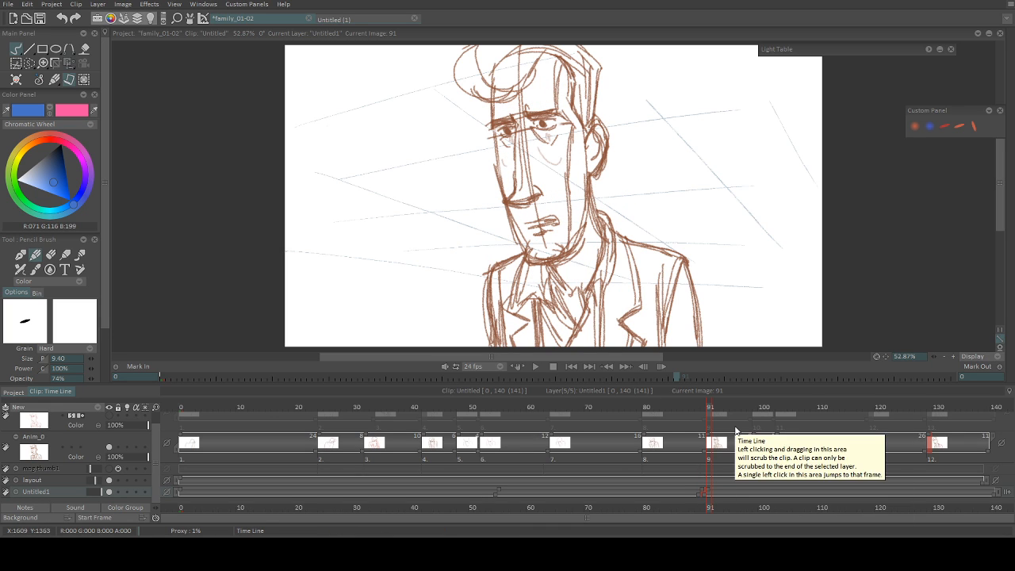
Step: Turn on auto break instance for the Anim_0 layer and clear its drawing at frame 90
key("Left")
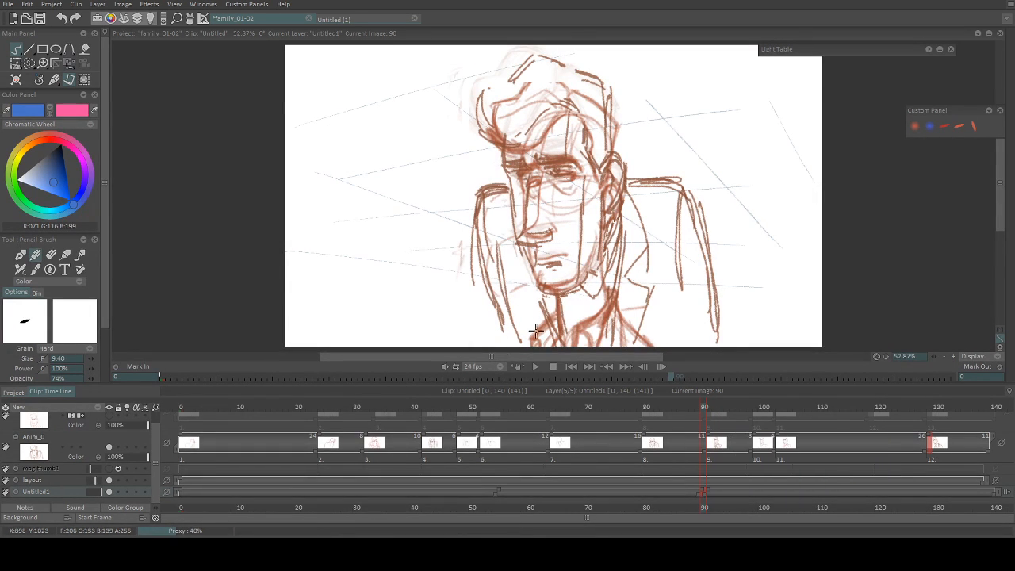
left_click(88, 434)
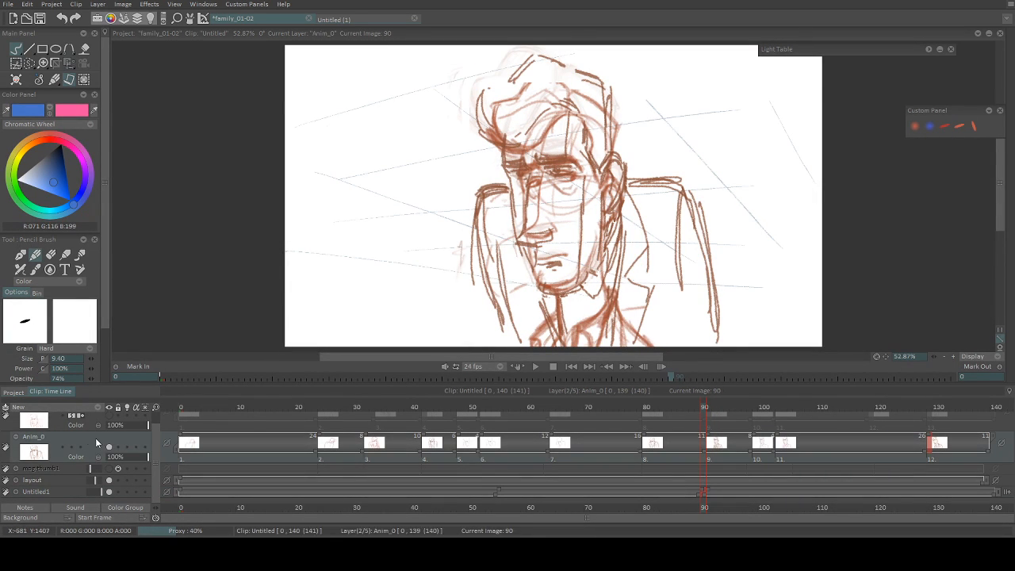
key("Delete")
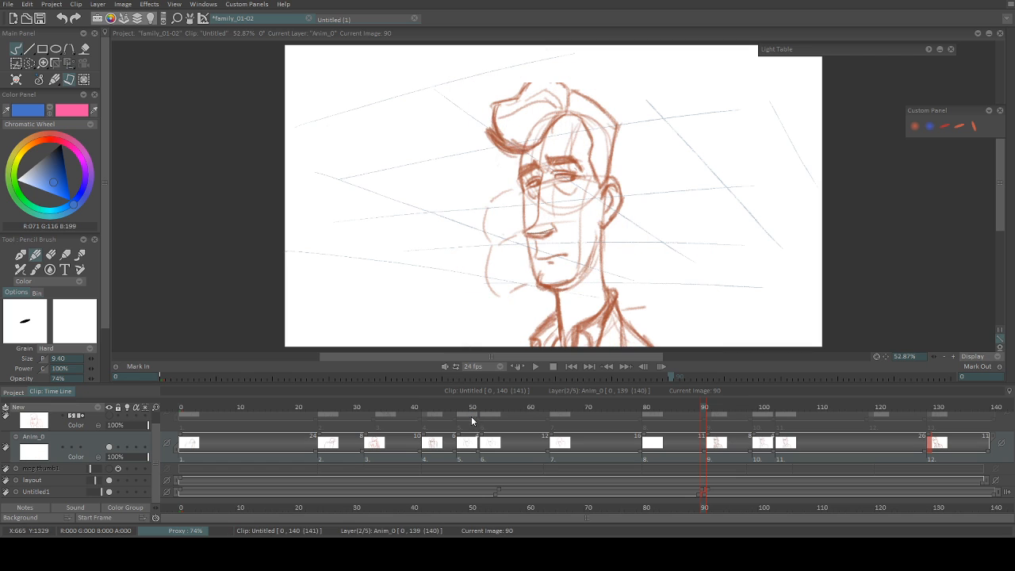
key("ctrl+z")
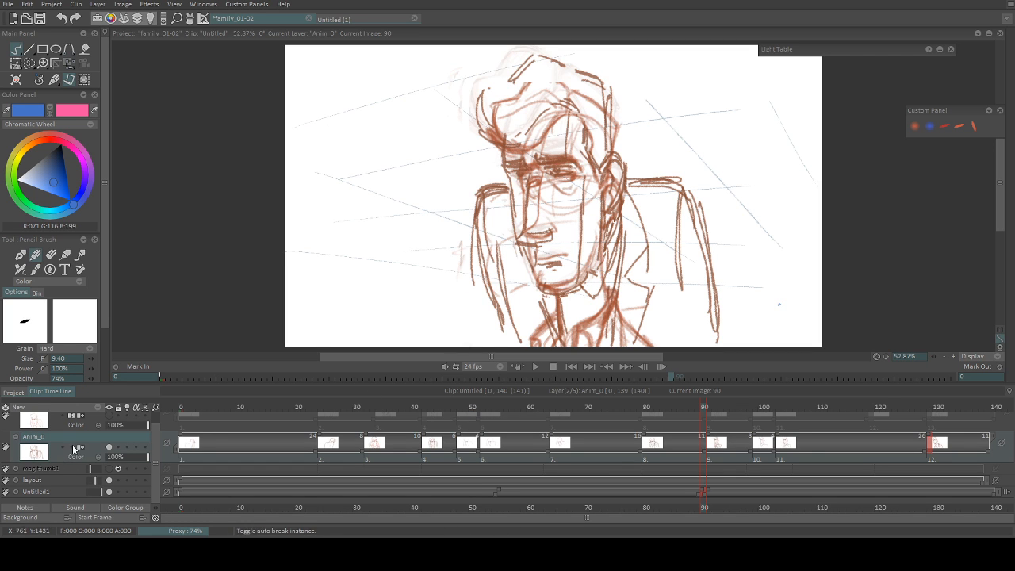
key("Delete")
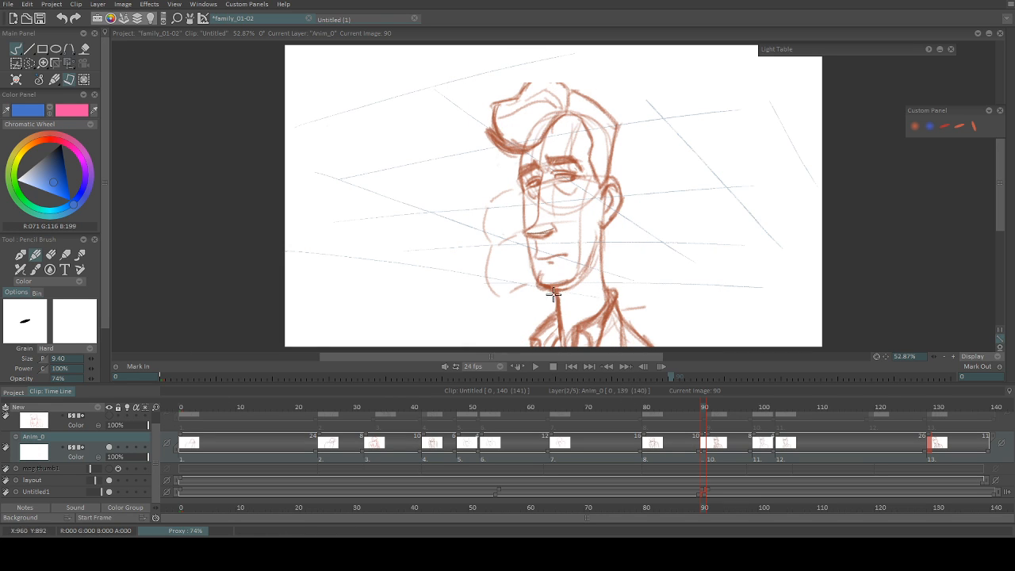
Step: On the Untitled1 layer at frame 90, scale the character drawing to 118.27% and shift it by 1 horizontally and -27 vertically
left_click(39, 492)
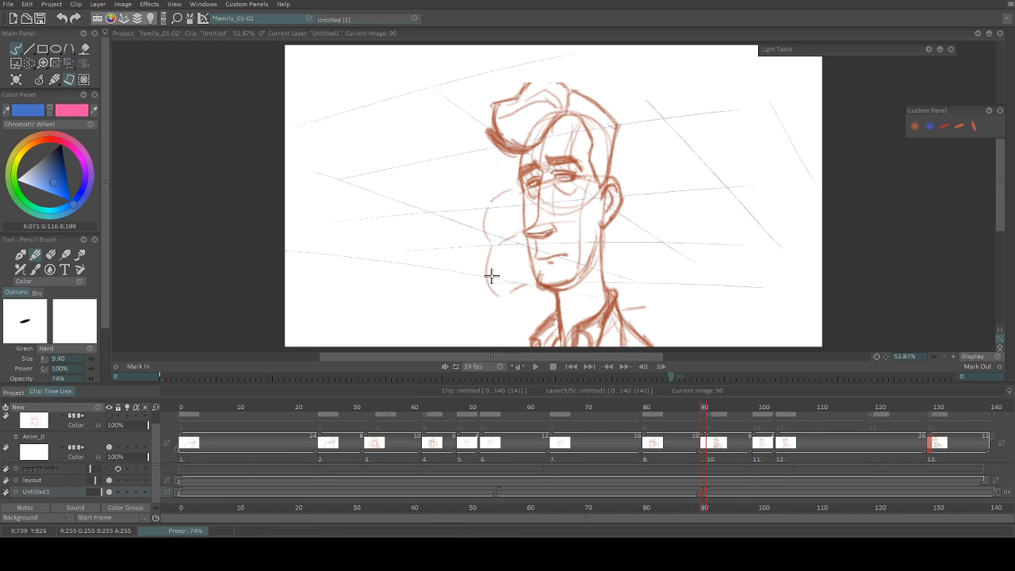
key("t")
left_click_drag(475, 82, 452, 58)
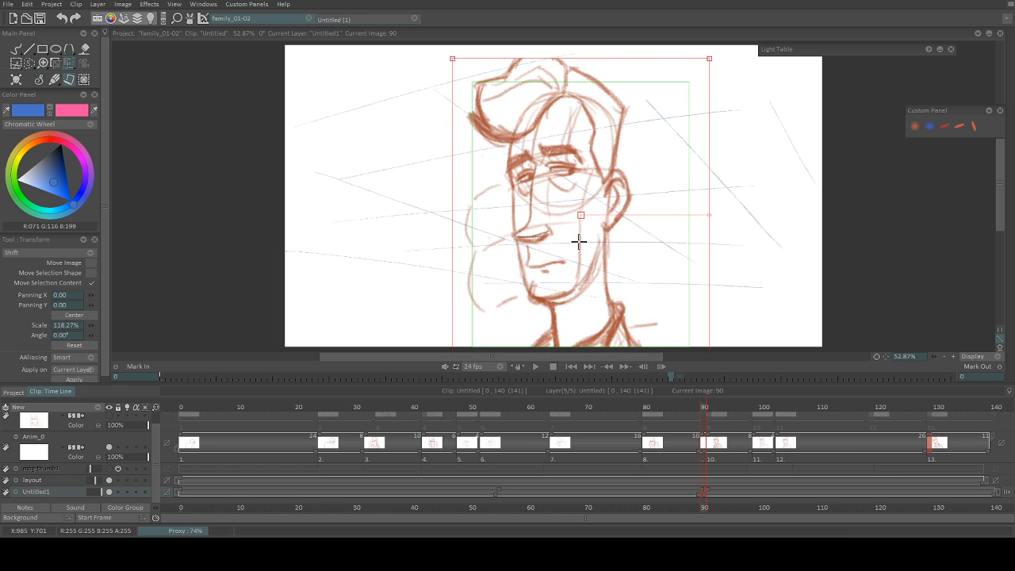
mouse_move(578, 238)
left_mouse_down()
mouse_move(589, 199)
mouse_move(580, 234)
left_mouse_up()
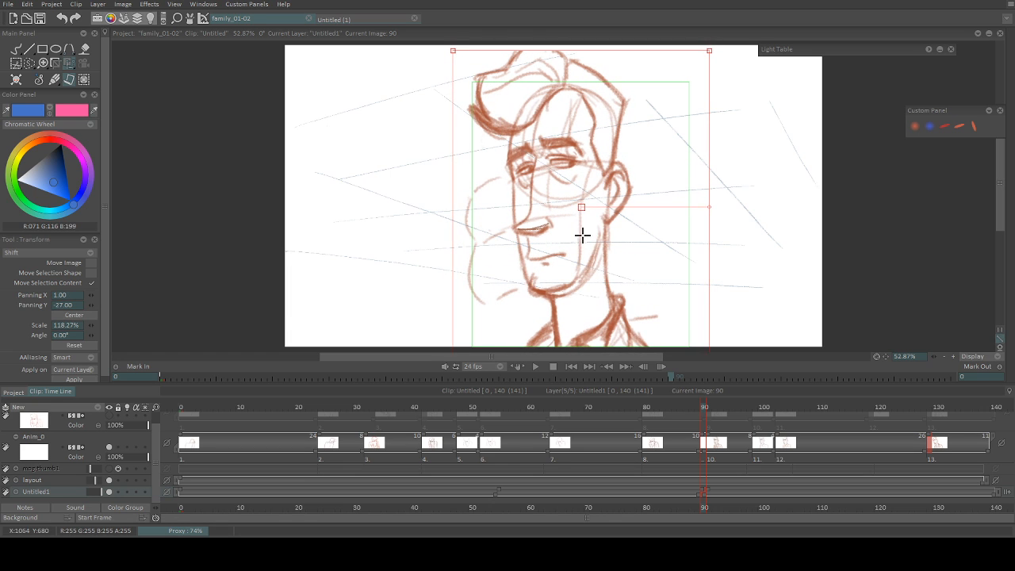
key("Return")
Step: Reposition the Untitled1 drawing at frame 90 to line up with the frame 91 head, finishing with a -6, -19 shift
key("Right")
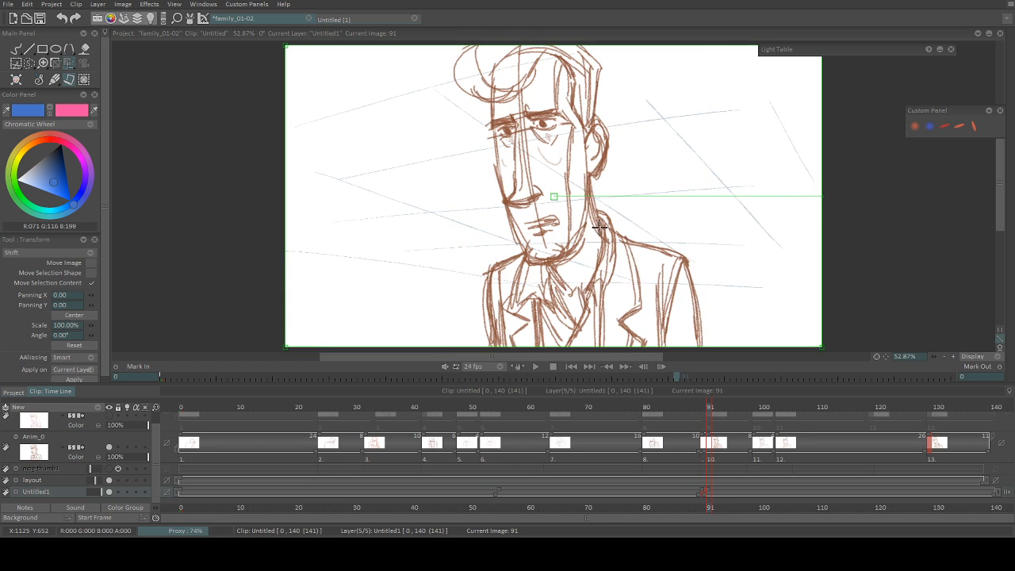
key("Left")
key("Right")
mouse_move(577, 249)
left_mouse_down()
mouse_move(557, 223)
mouse_move(561, 232)
left_mouse_up()
key("Left")
key("Return")
key("Right")
key("Left")
key("Return")
key("Right")
key("Left")
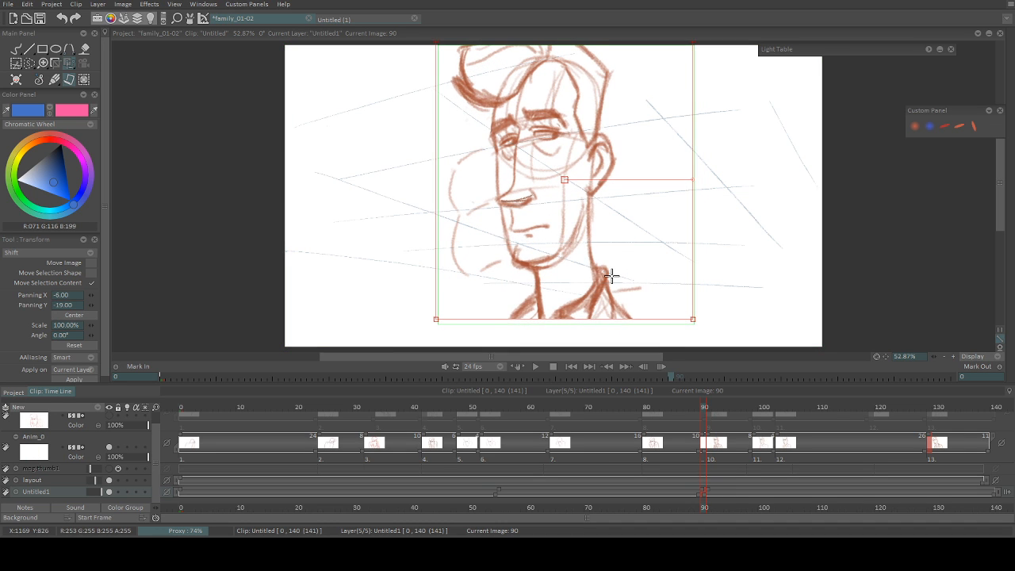
key("Return")
Step: Flip between frames 90 and 91 to compare the Untitled1 character's head alignment, features and expression with the Anim_0 drawing
key("Right")
key("Left")
key("Right")
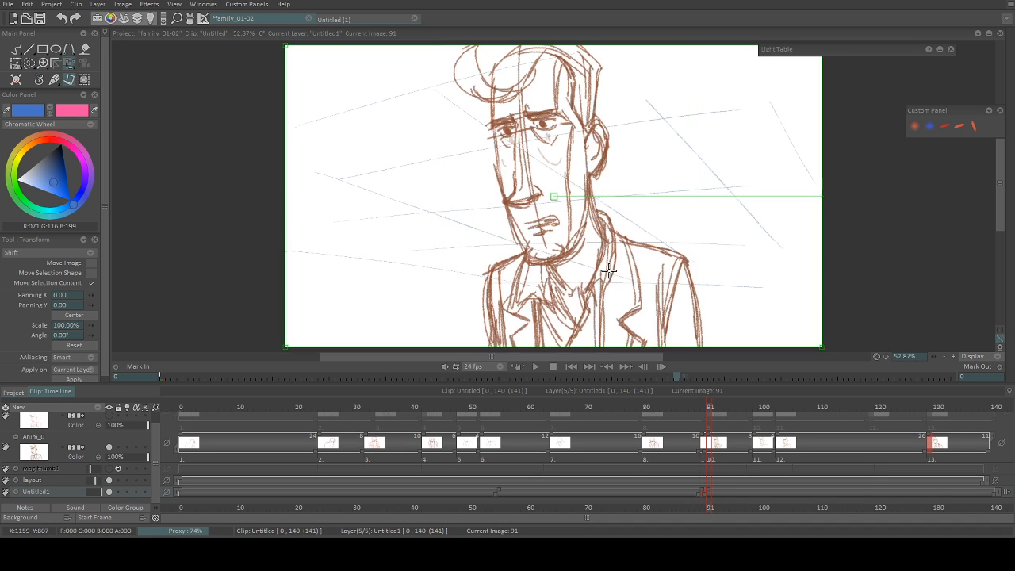
key("Left")
key("Right")
key("Left")
key("Right")
key("Left")
key("Right")
key("Left")
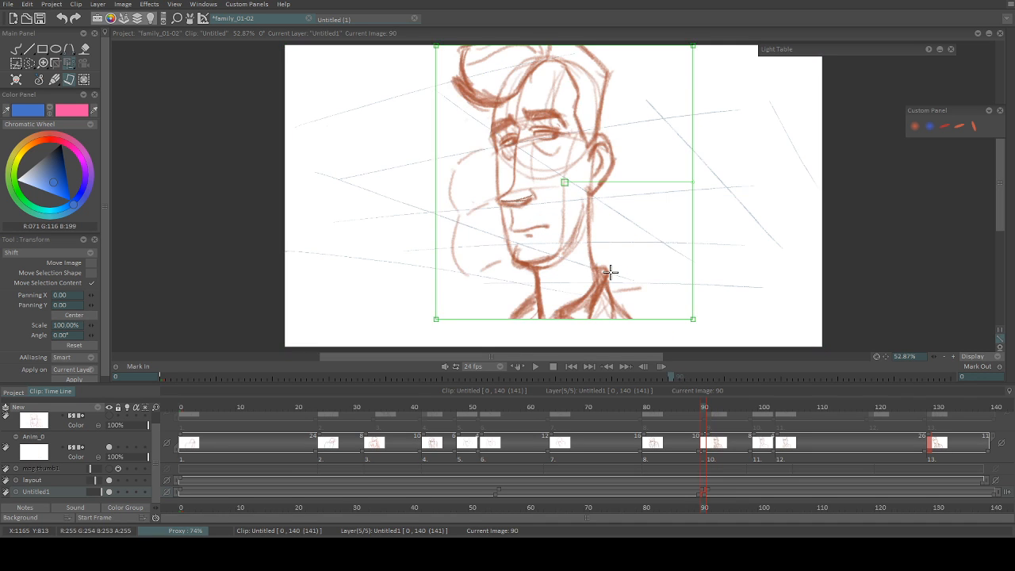
key("Right")
key("Left")
key("Right")
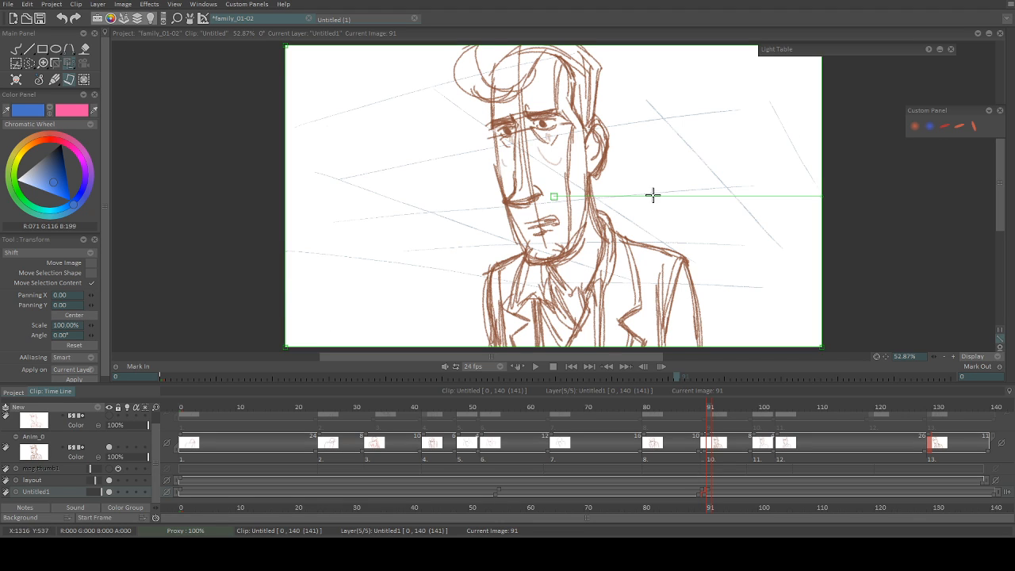
key("Left")
key("Right")
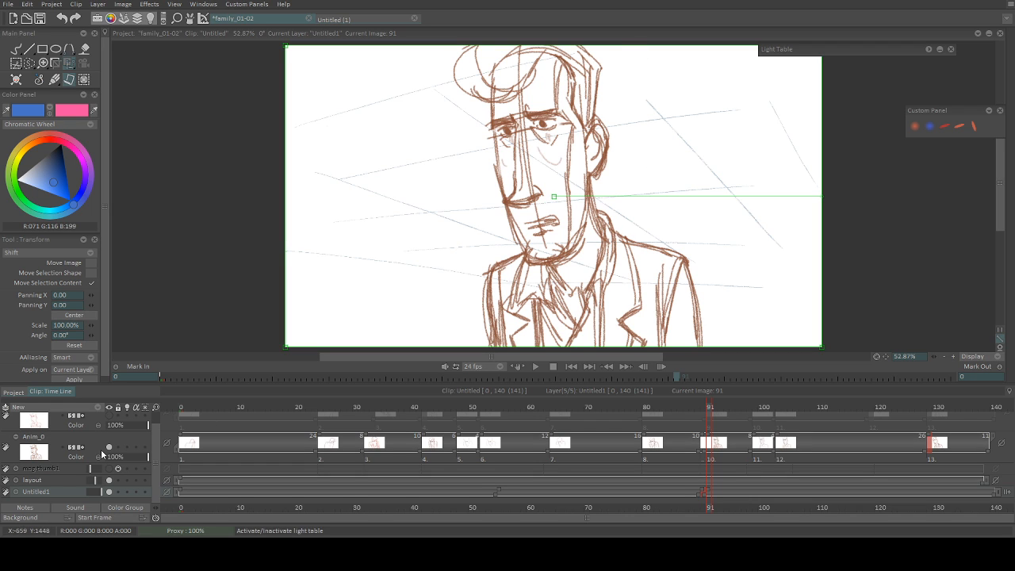
key("Left")
key("Right")
key("Left")
key("Right")
key("Left")
key("Right")
key("Left")
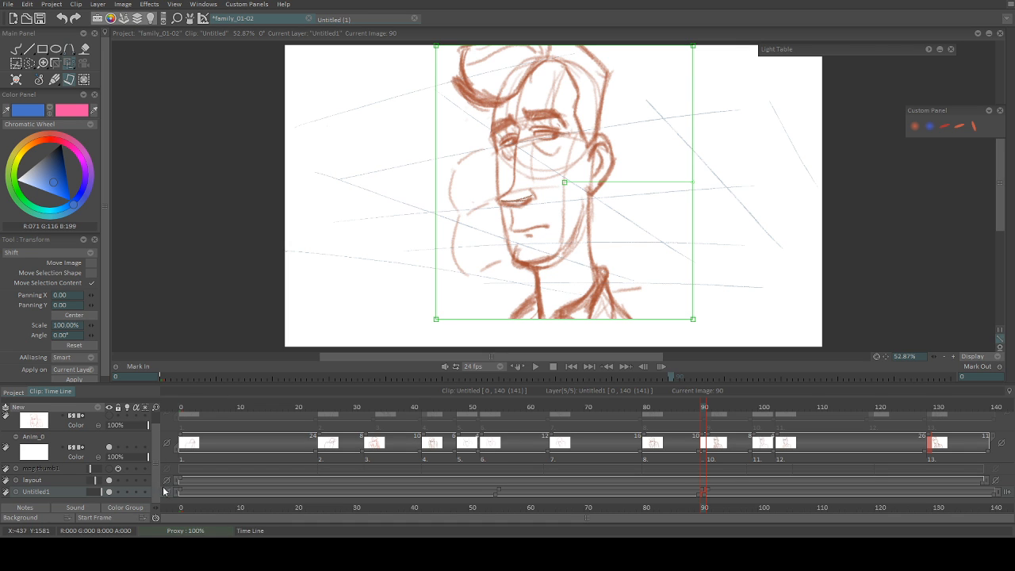
key("Left")
key("Right")
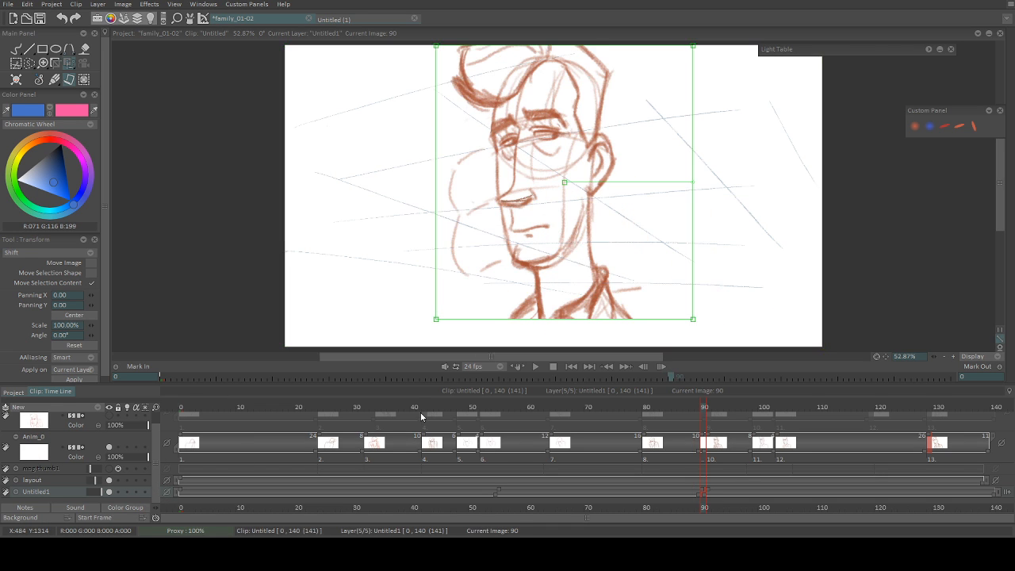
key("Left")
key("Right")
key("Right")
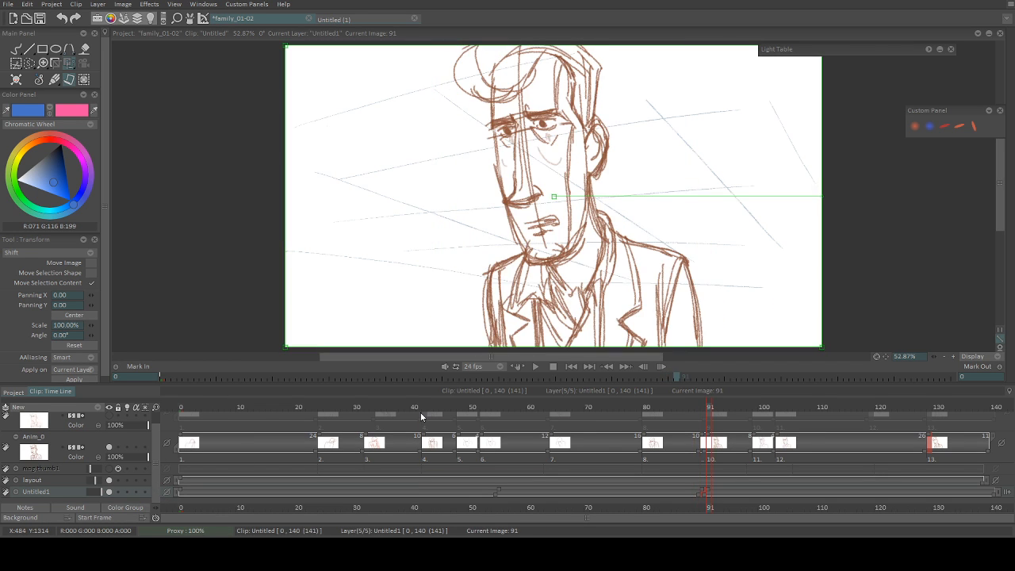
key("Left")
key("Right")
key("Left")
key("Right")
key("Left")
key("Right")
key("Left")
key("Right")
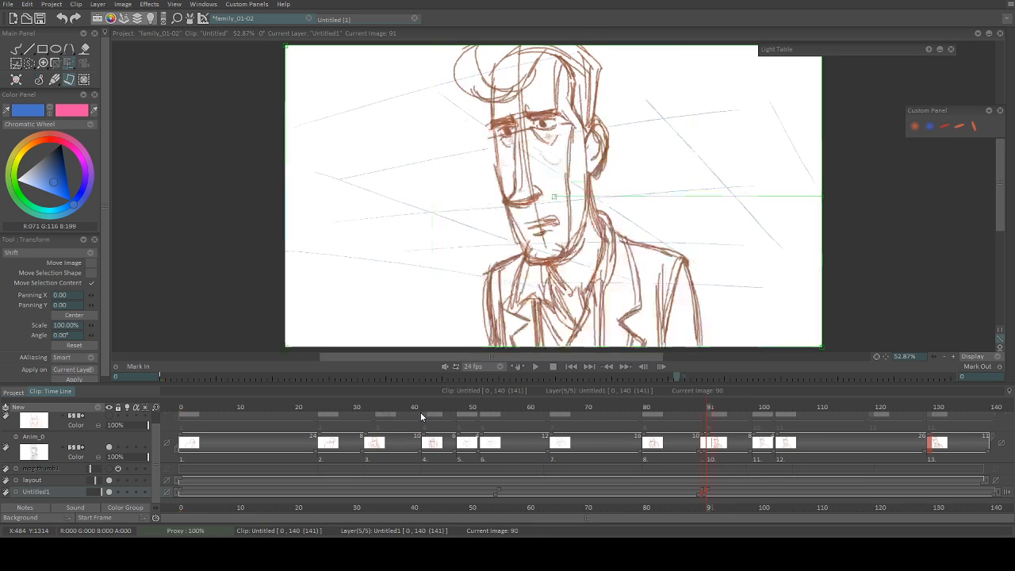
key("Left")
key("Right")
key("Left")
key("Right")
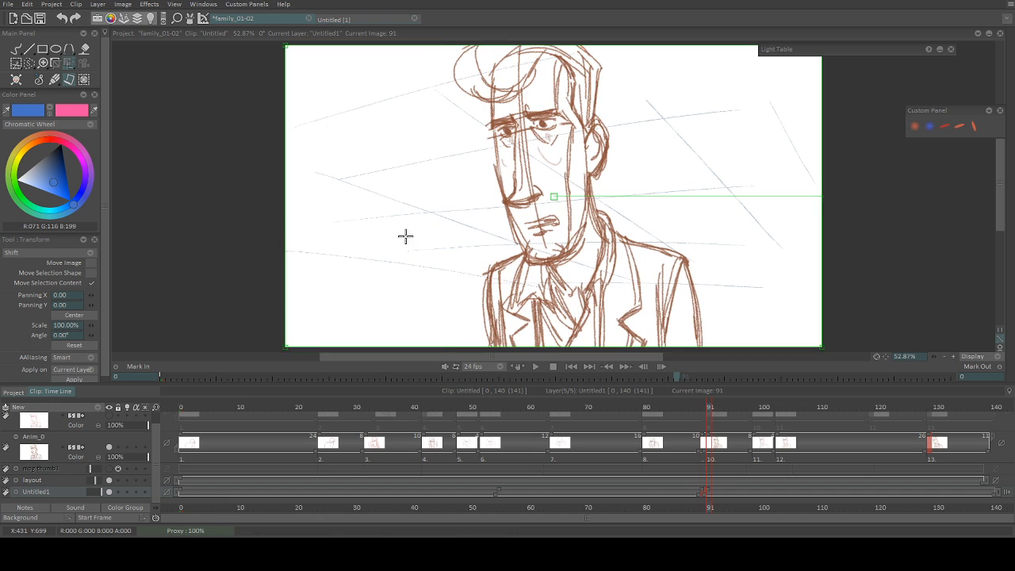
key("Left")
key("Right")
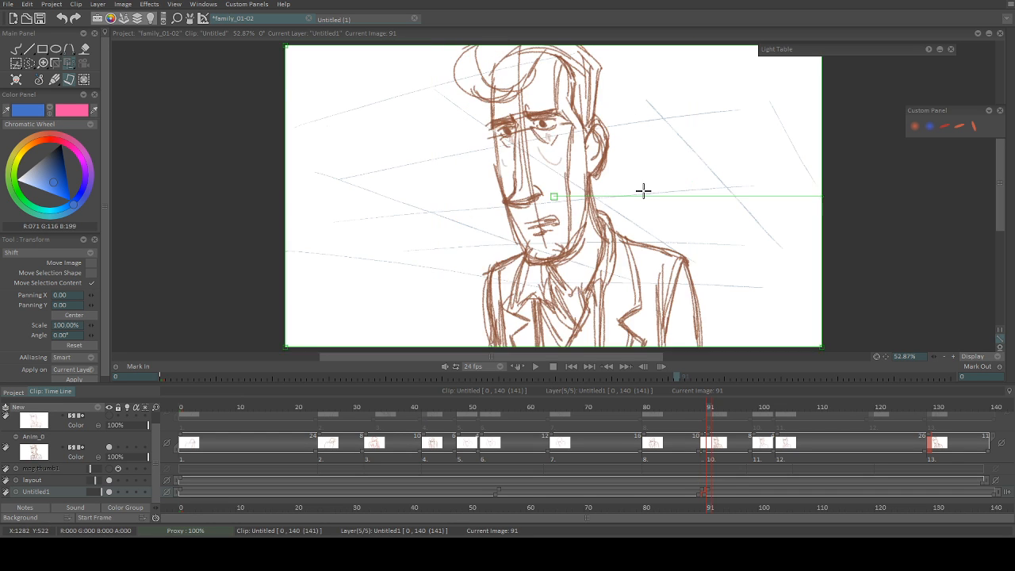
key("Left")
key("Right")
key("Left")
key("Right")
key("Right")
key("Left")
key("Left")
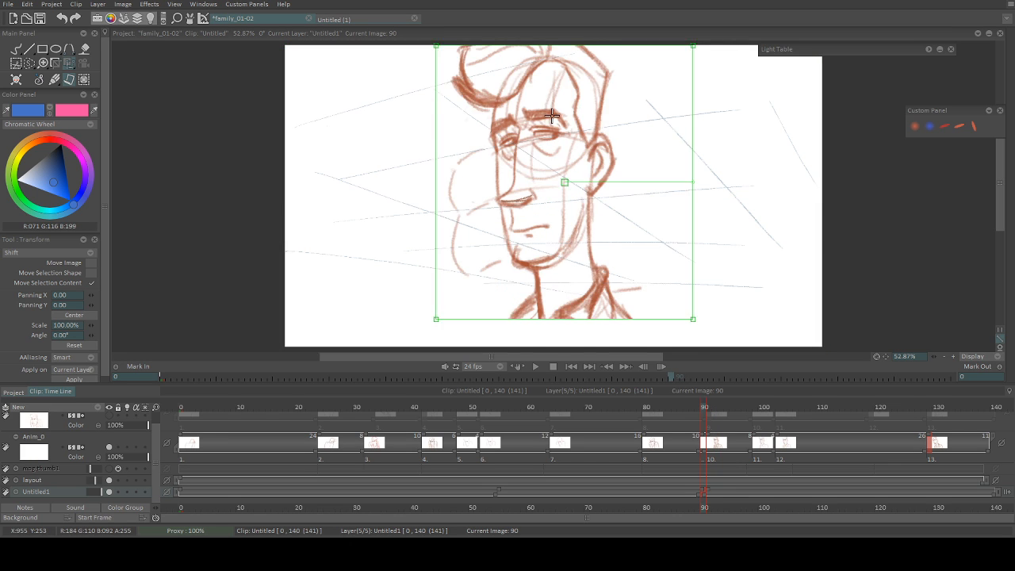
key("Right")
key("Left")
key("Right")
key("Left")
key("Right")
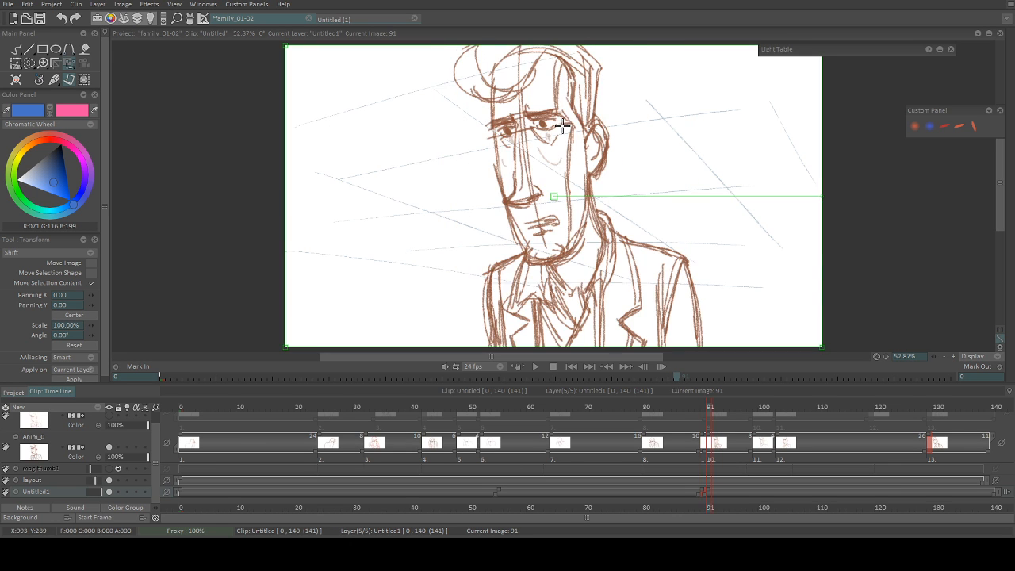
key("Left")
key("Right")
key("Left")
key("Right")
key("Left")
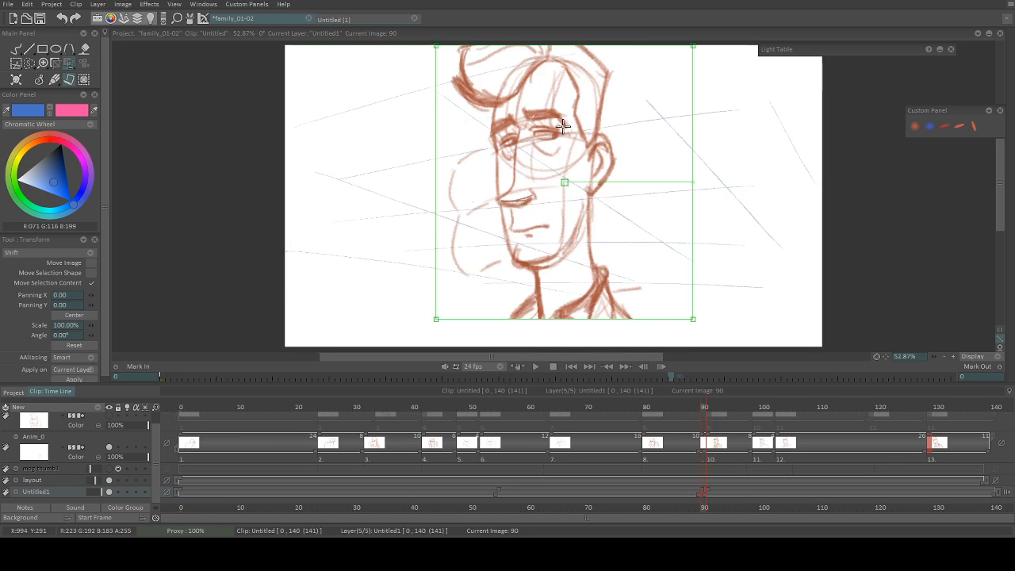
key("Right")
key("Left")
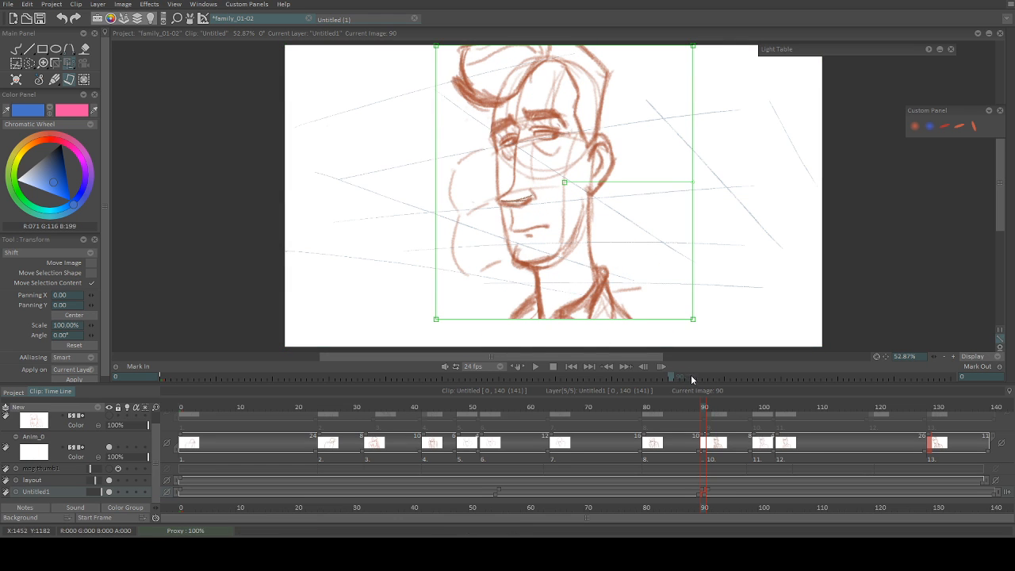
key("Right")
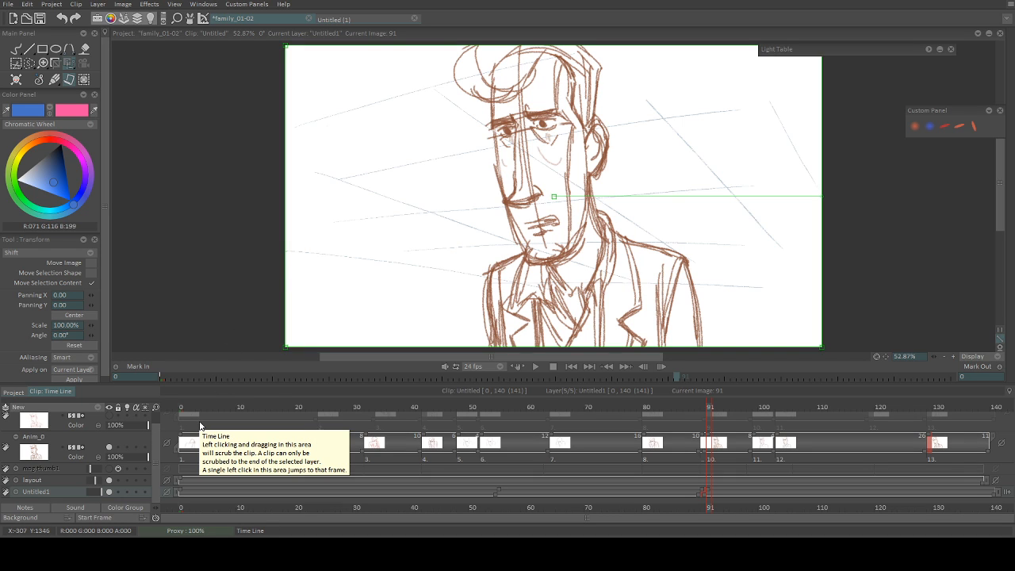
key("Left")
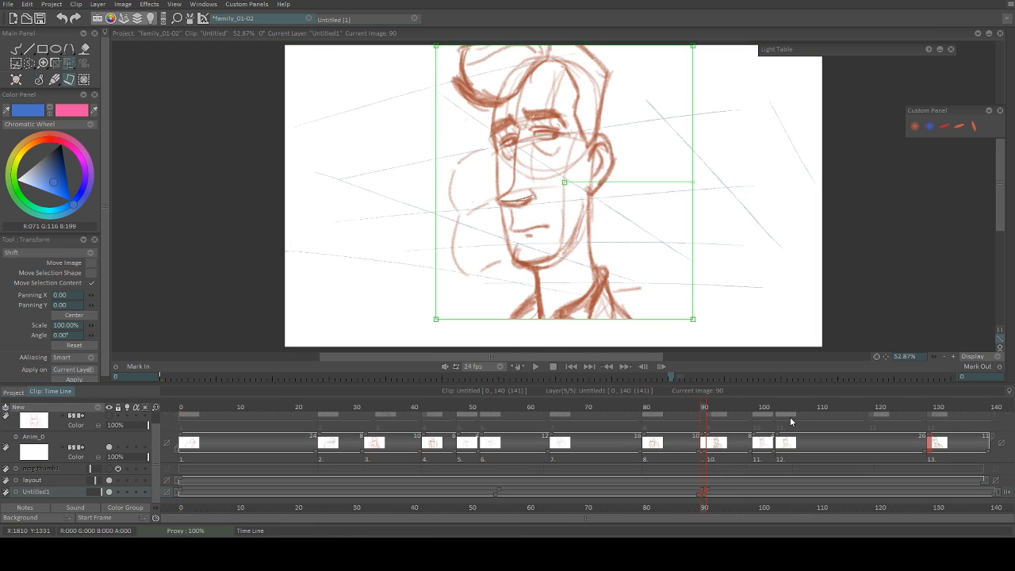
key("Right")
key("Left")
key("Right")
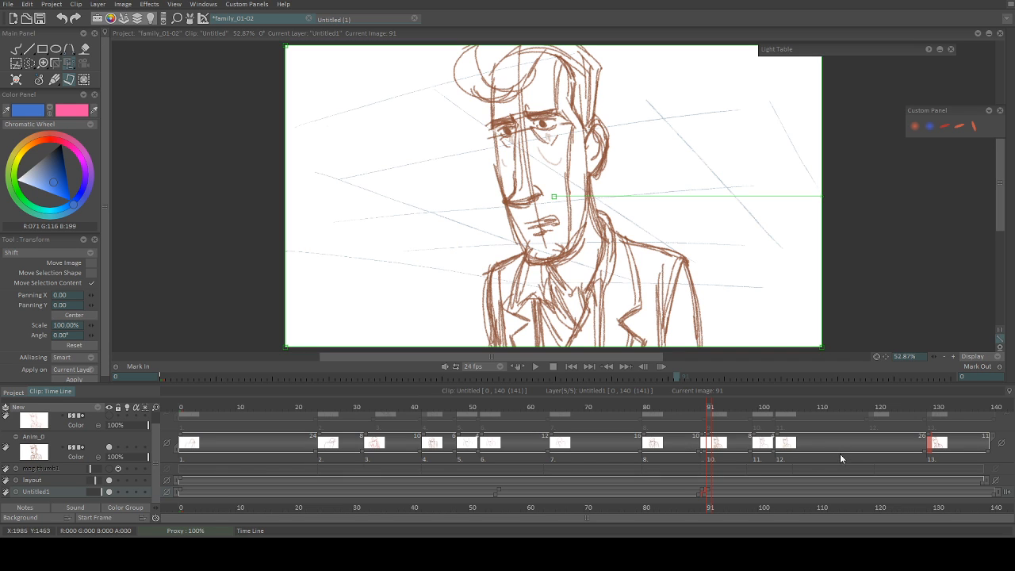
key("Left")
key("Right")
key("Left")
key("Right")
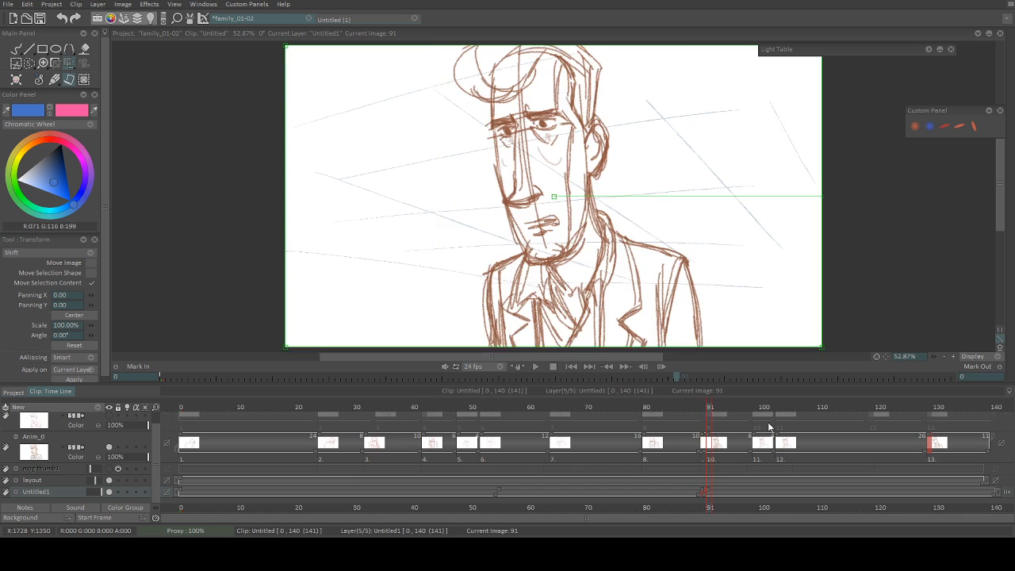
key("Left")
key("Right")
key("Left")
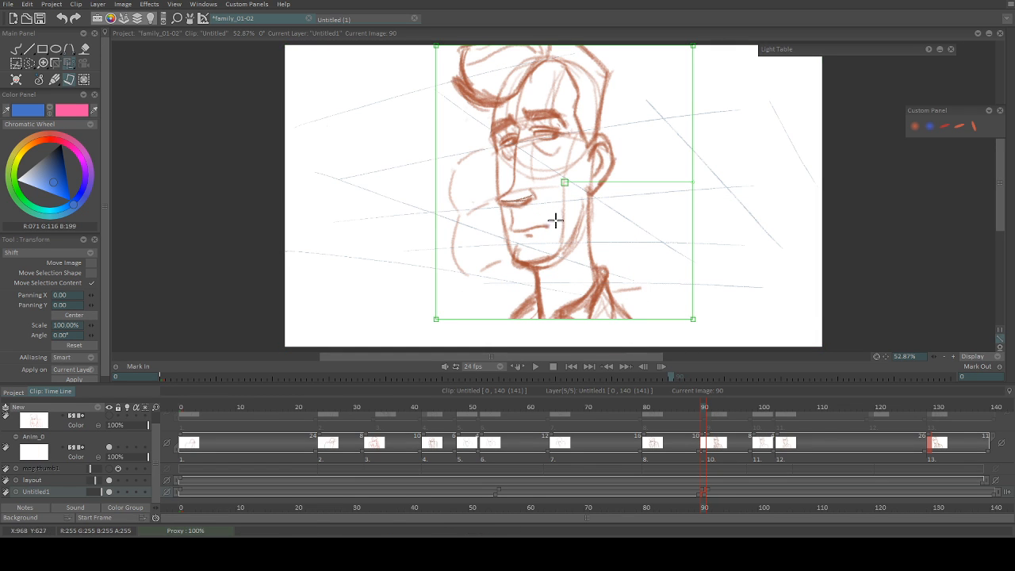
key("Right")
key("Left")
key("Right")
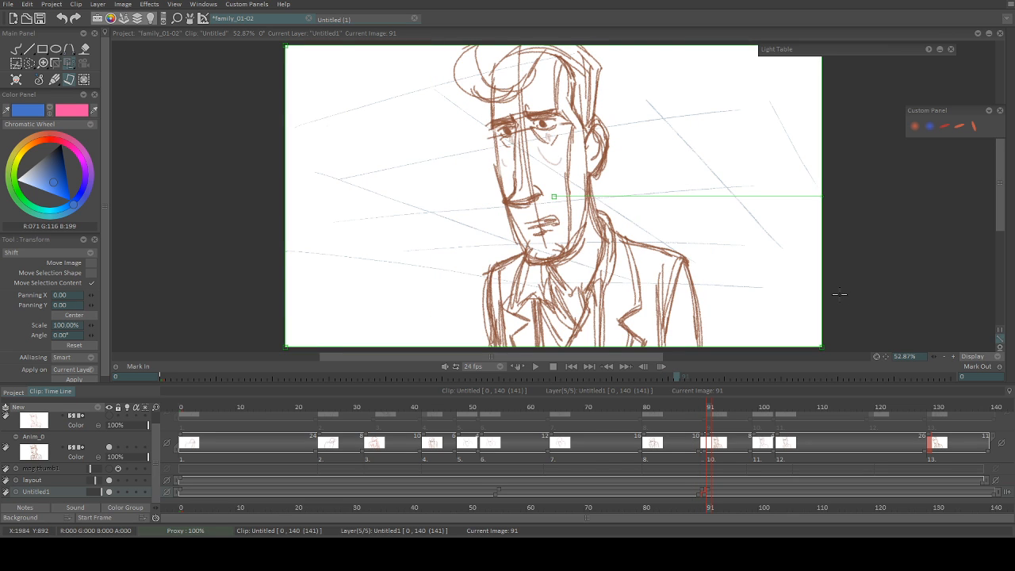
key("Left")
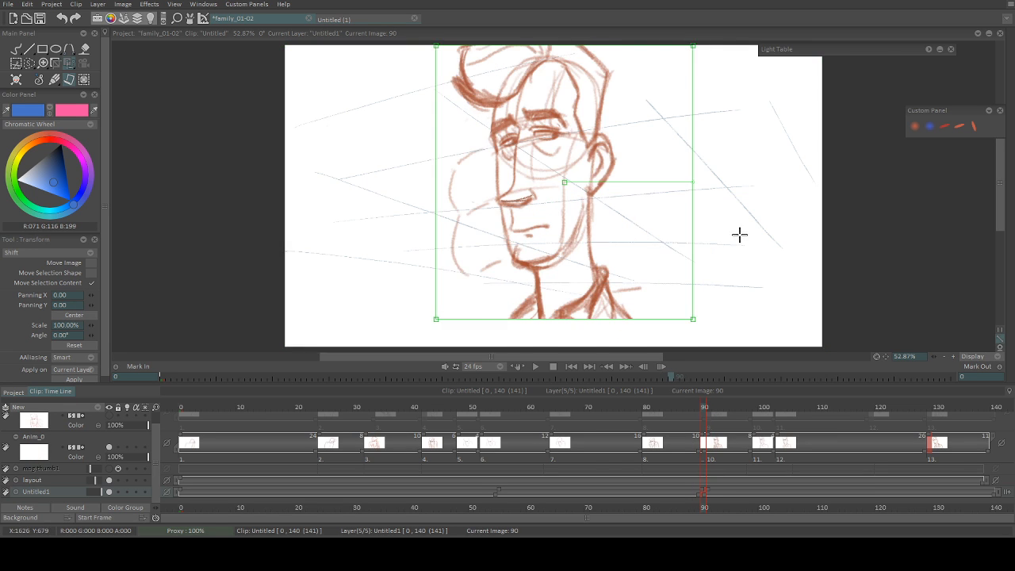
key("Right")
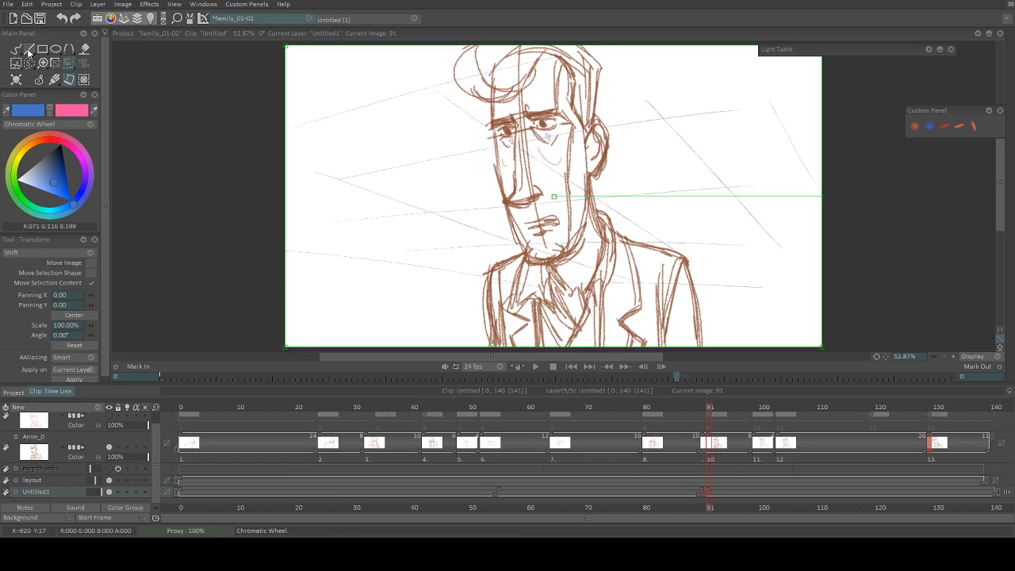
Step: Leave the Transform tool for the Pencil Brush and recheck the frame 90 drawing against frame 91
key("Escape")
key("Left")
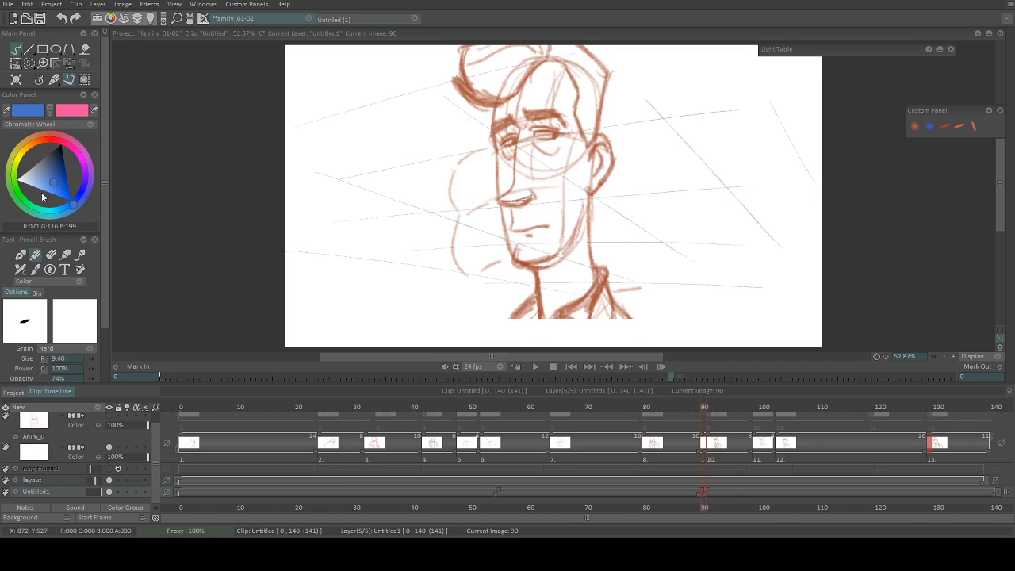
key("Right")
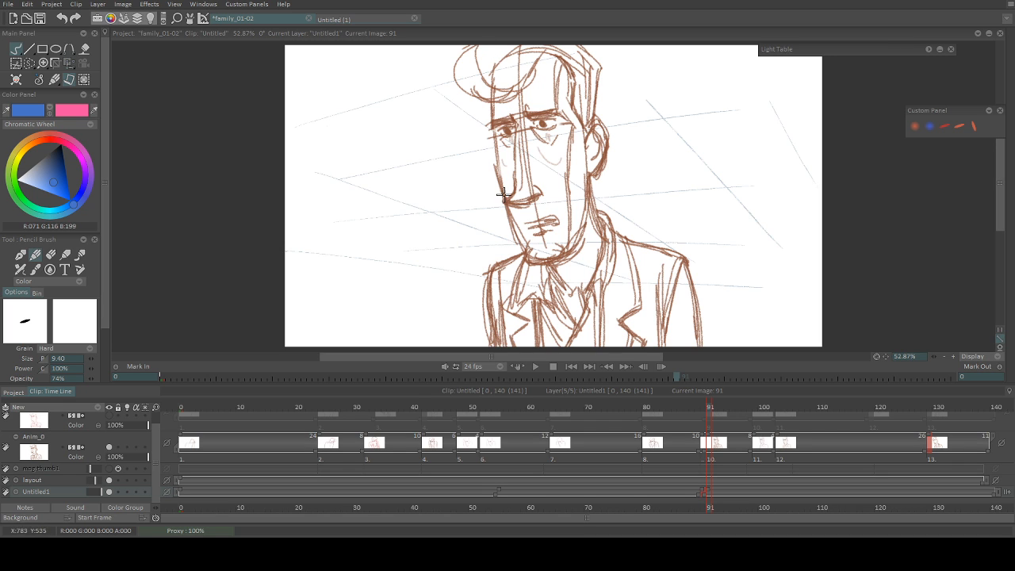
key("Left")
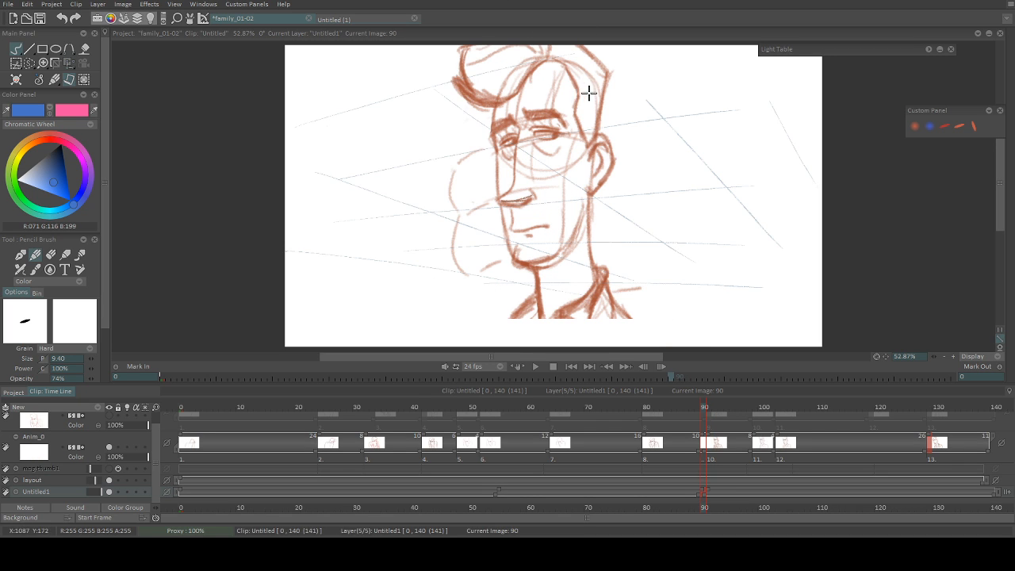
key("Right")
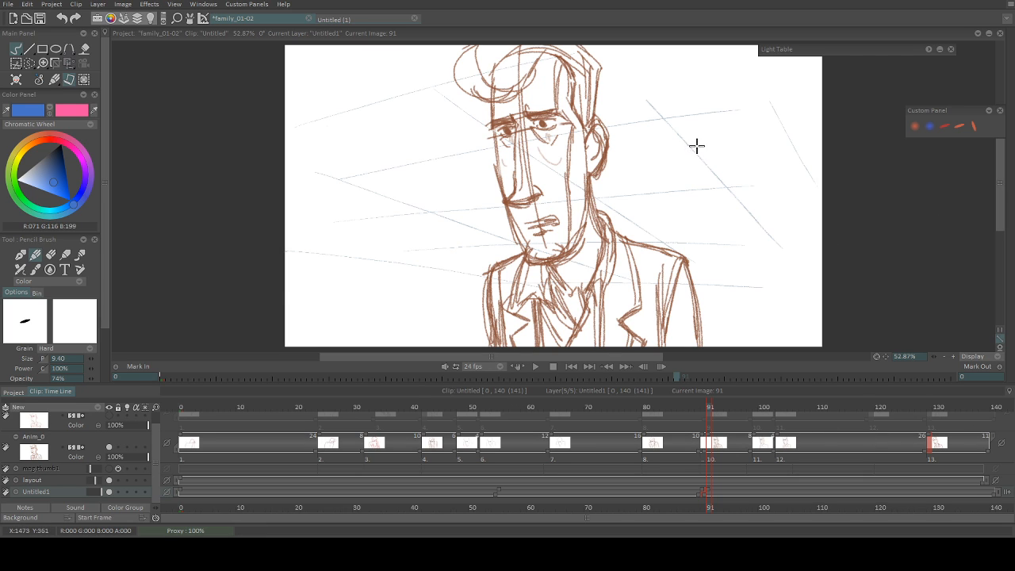
Step: Select the Anim_0 layer and flip between its drawings at frames 91 and 99 to compare the two poses
key("End")
key("Left")
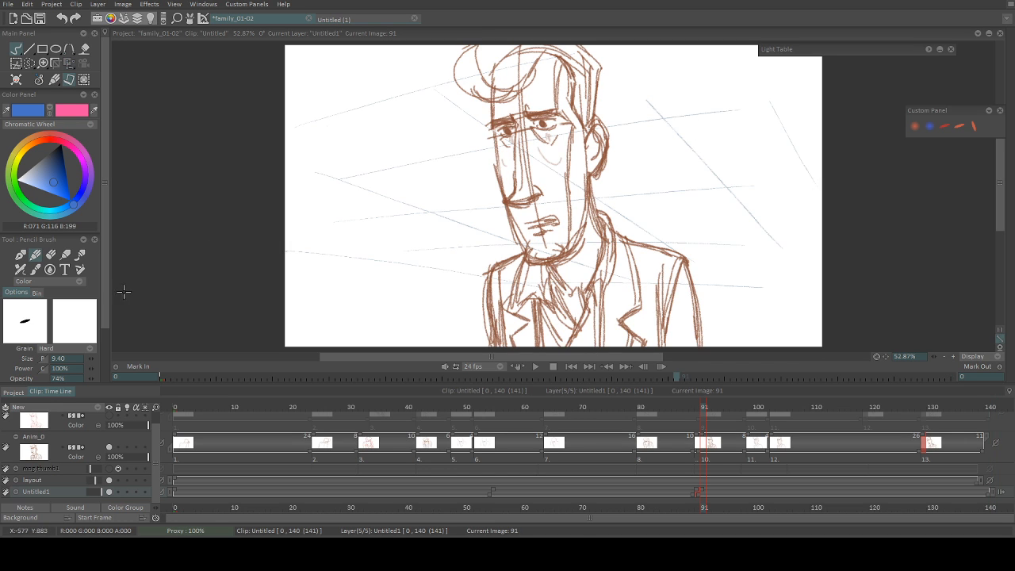
left_click(64, 445)
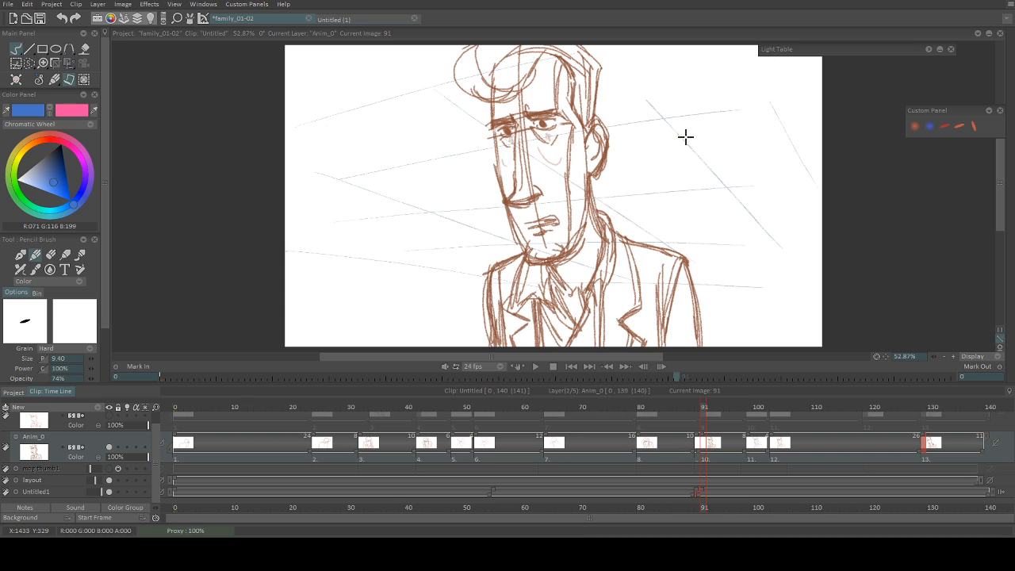
key("Right")
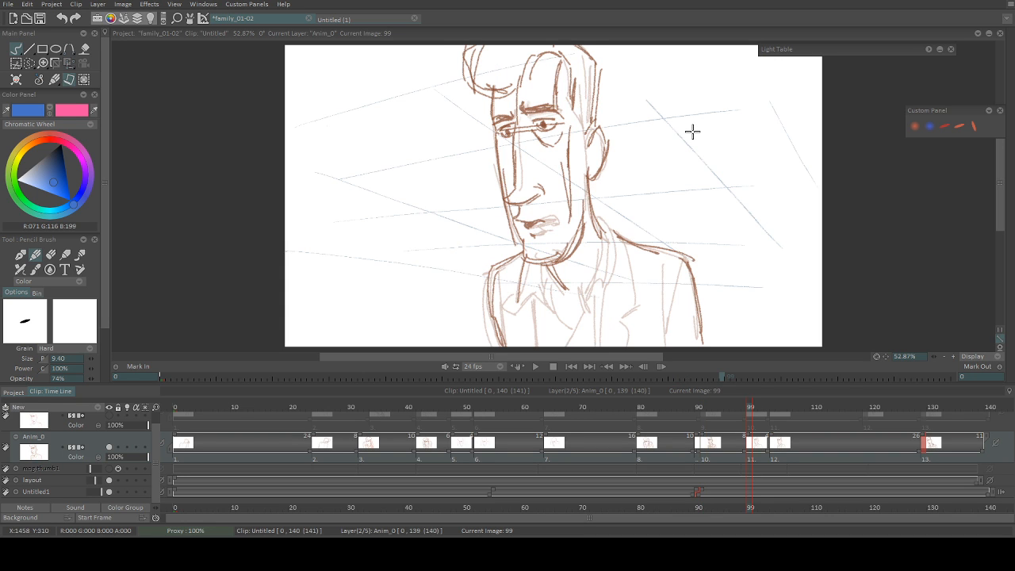
key("Left")
key("Right")
key("Left")
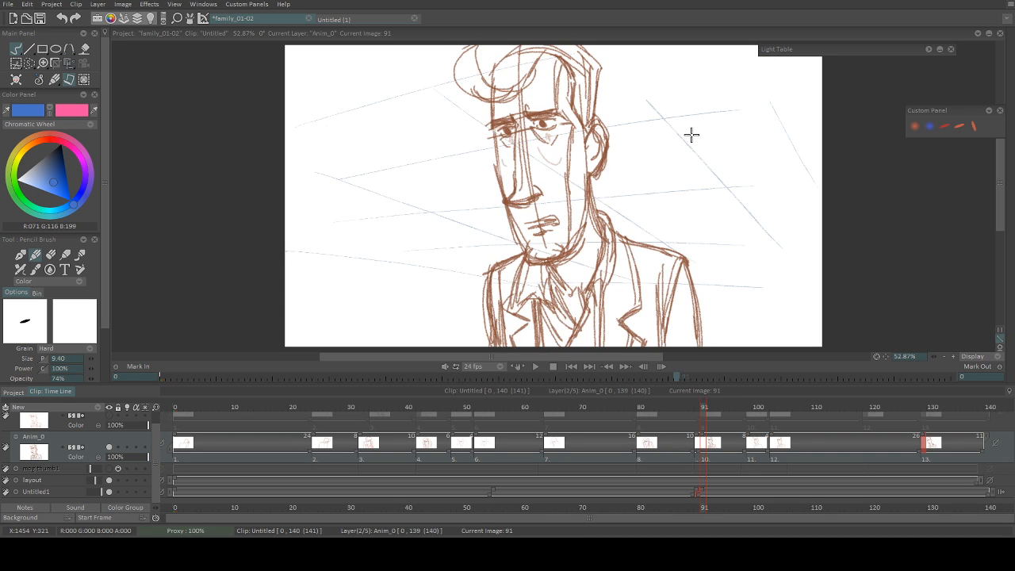
Step: Flip between the Anim_0 drawings at frames 91 and 99, checking frame 103 as well, to compare the head poses
key("Right")
key("Left")
key("Right")
key("Left")
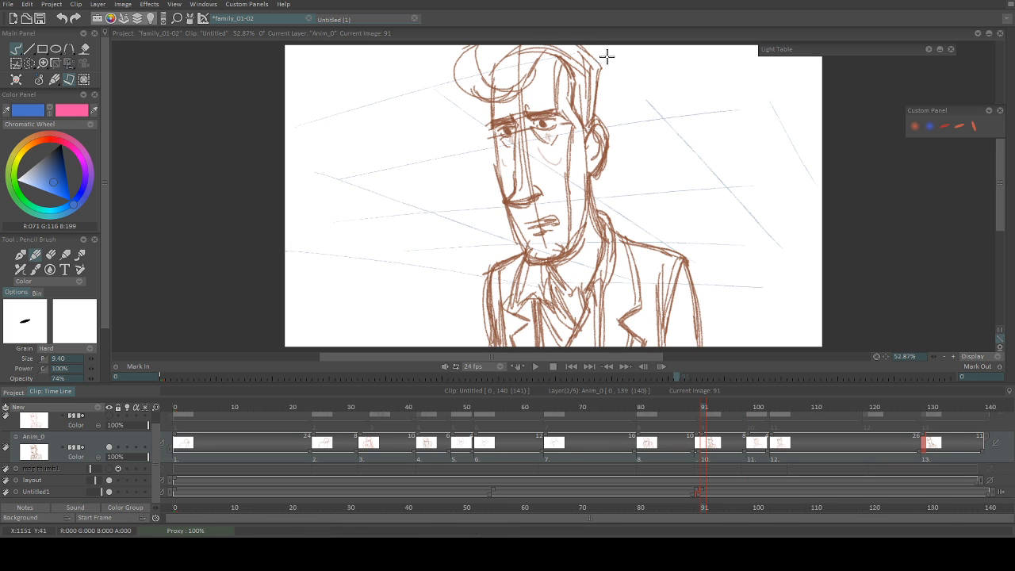
key("Right")
key("Left")
key("Right")
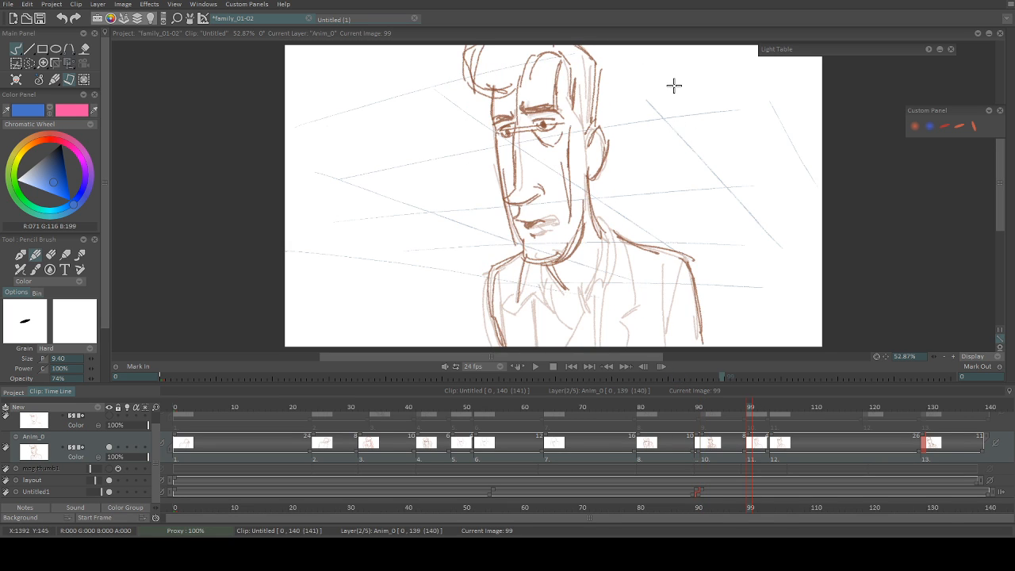
key("Right")
key("Left")
key("Left")
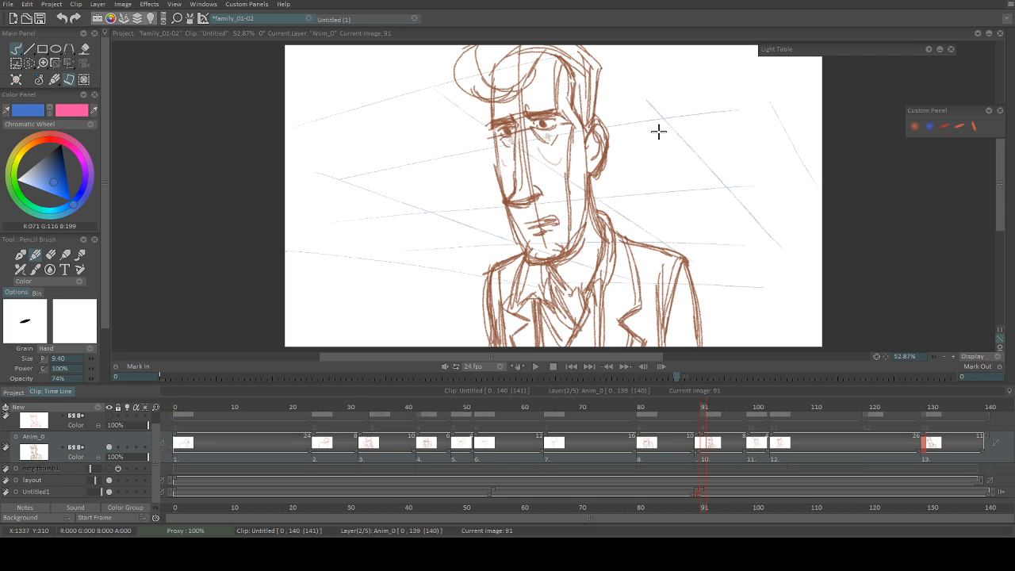
Step: Step back and forth through the Anim_0 drawings at frames 91, 99 and 103 to examine the changes in eyes, hair and mouth
key("ctrl+Right")
key("ctrl+Left")
key("ctrl+Right")
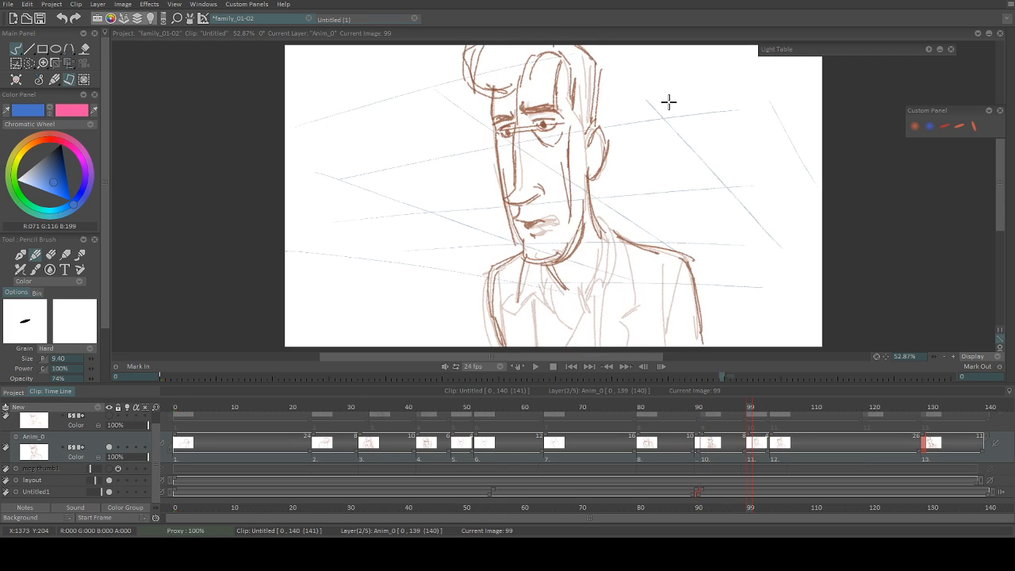
key("ctrl+Left")
key("ctrl+Right")
key("ctrl+Left")
key("ctrl+Right")
key("ctrl+Right")
key("ctrl+Left")
key("ctrl+Right")
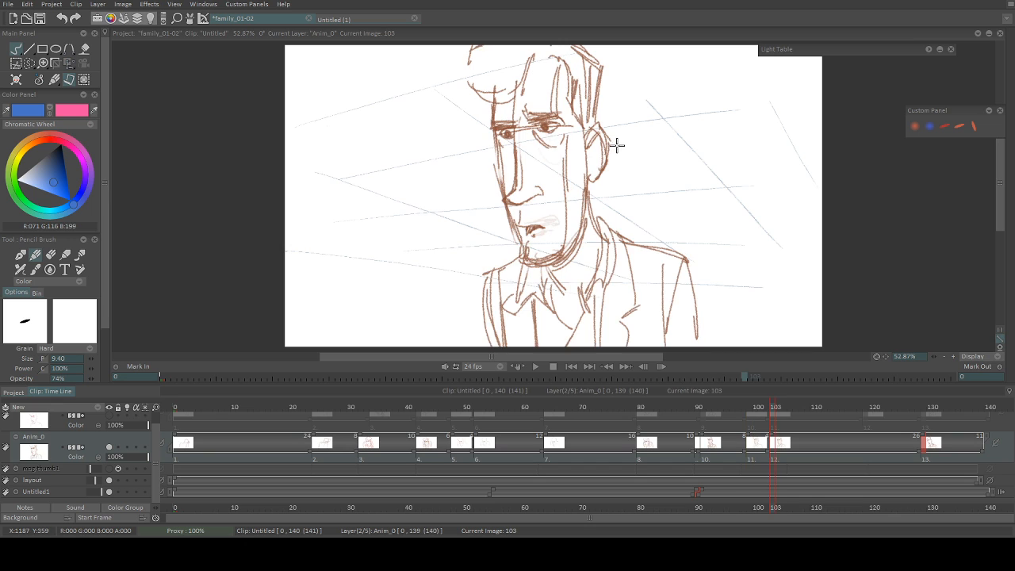
key("ctrl+Left")
key("ctrl+Left")
key("ctrl+Right")
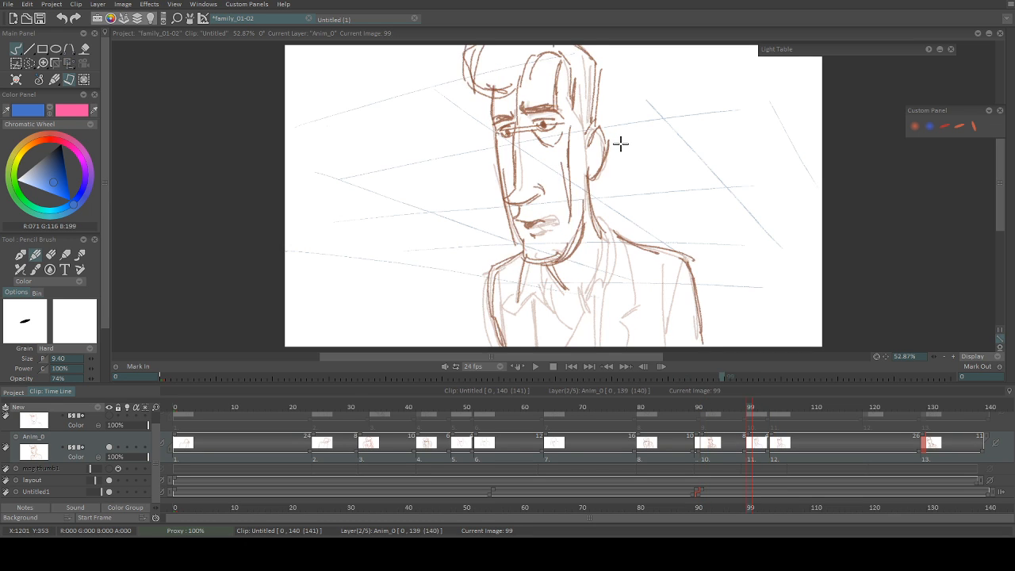
Step: Step through the Anim_0 drawings between frames 90 and 129 to compare the main poses with the drawings between them
key("ctrl+Right")
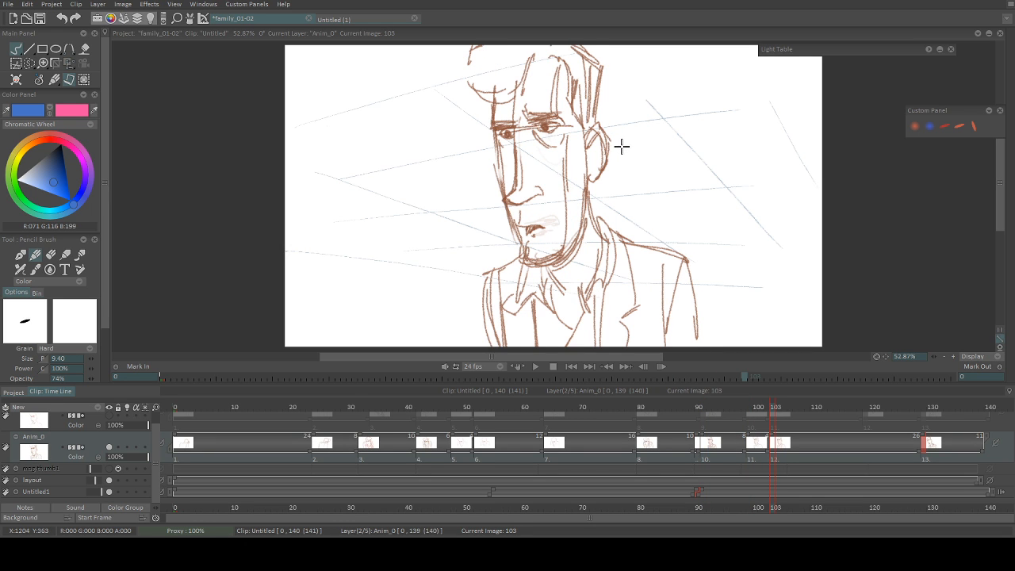
key("ctrl+Right")
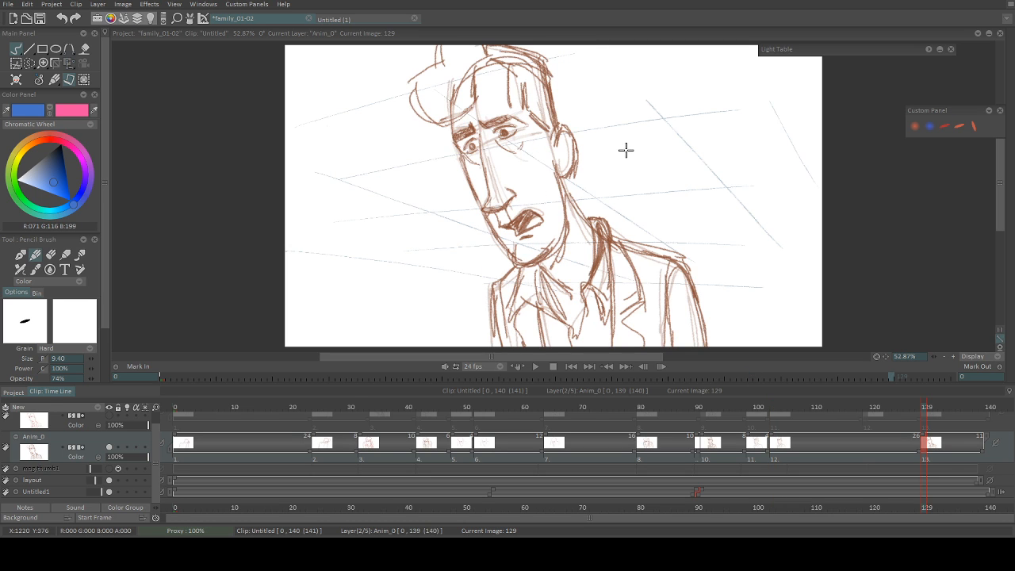
key("ctrl+Left")
key("ctrl+Left")
key("ctrl+Left")
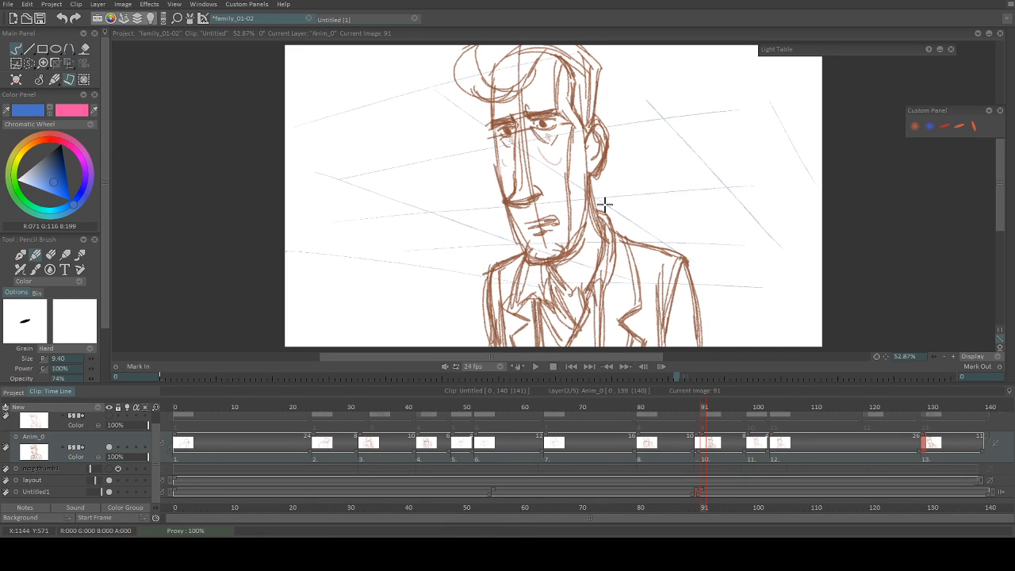
key("ctrl+Left")
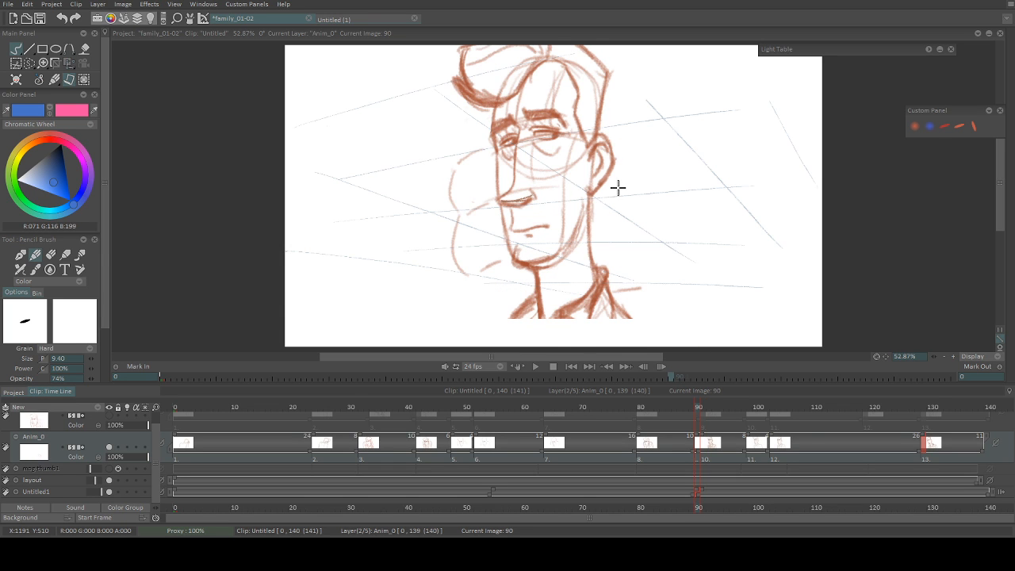
key("ctrl+Right")
key("ctrl+Left")
key("ctrl+Right")
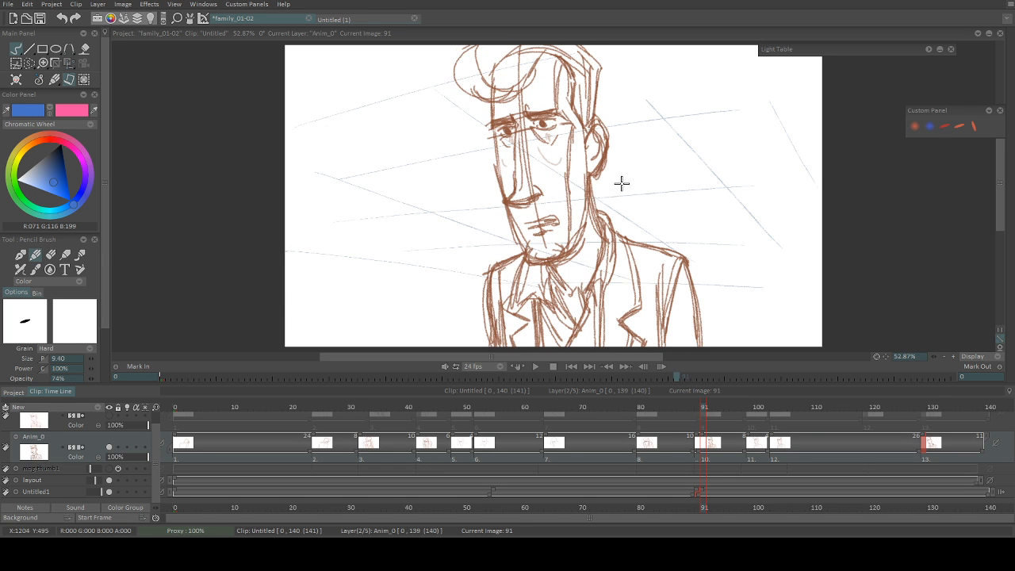
key("ctrl+Right")
key("ctrl+Right")
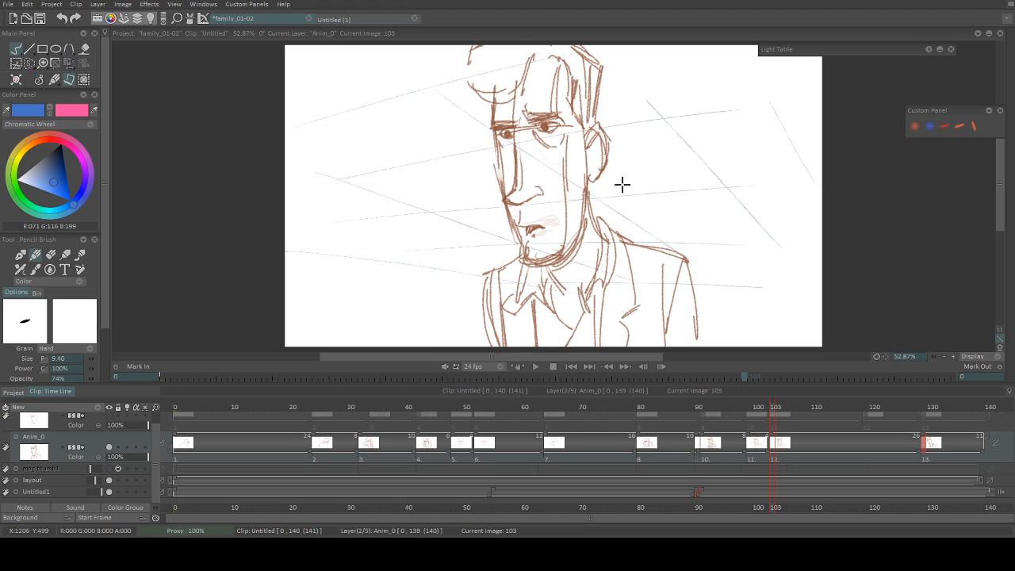
key("ctrl+Right")
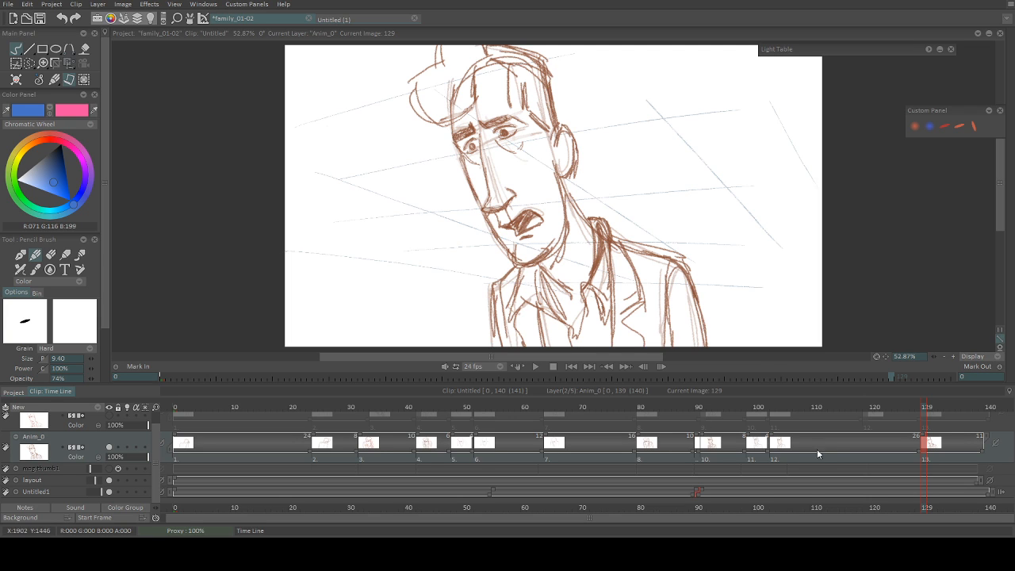
Step: Set a red image mark on the Anim_0 drawing at frame 91
left_click(702, 406)
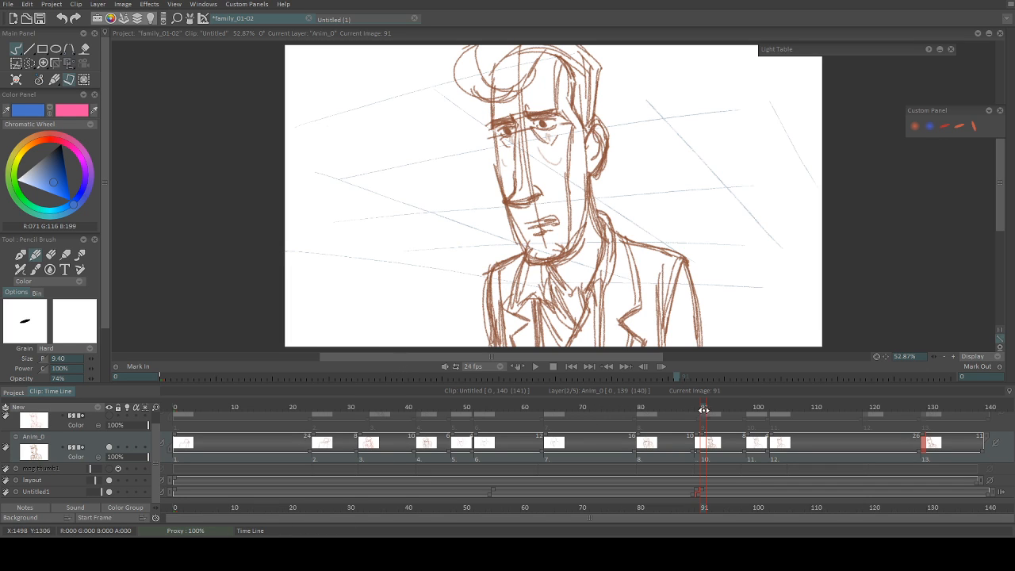
right_click(702, 458)
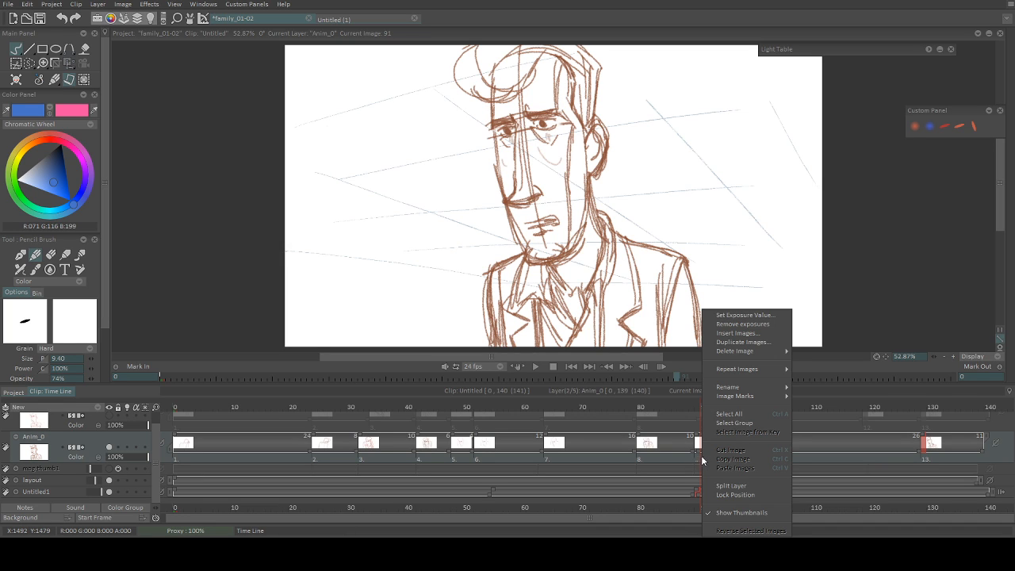
left_click(693, 460)
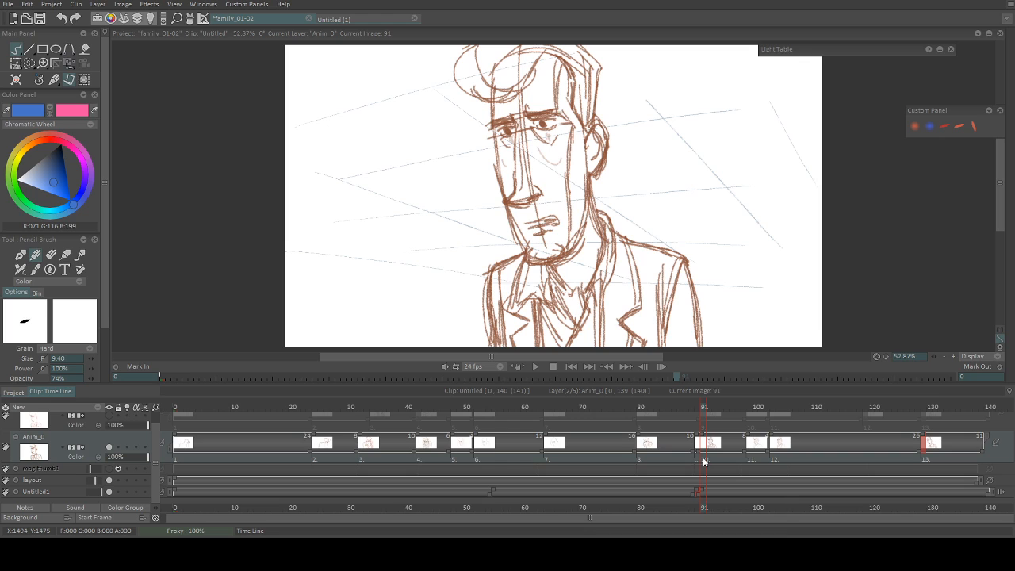
right_click(702, 457)
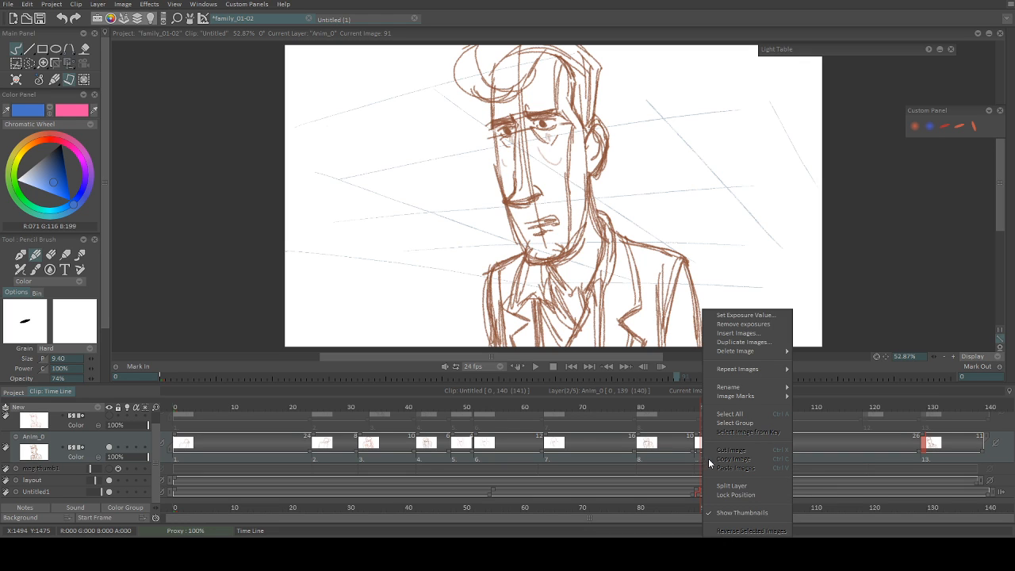
mouse_move(749, 395)
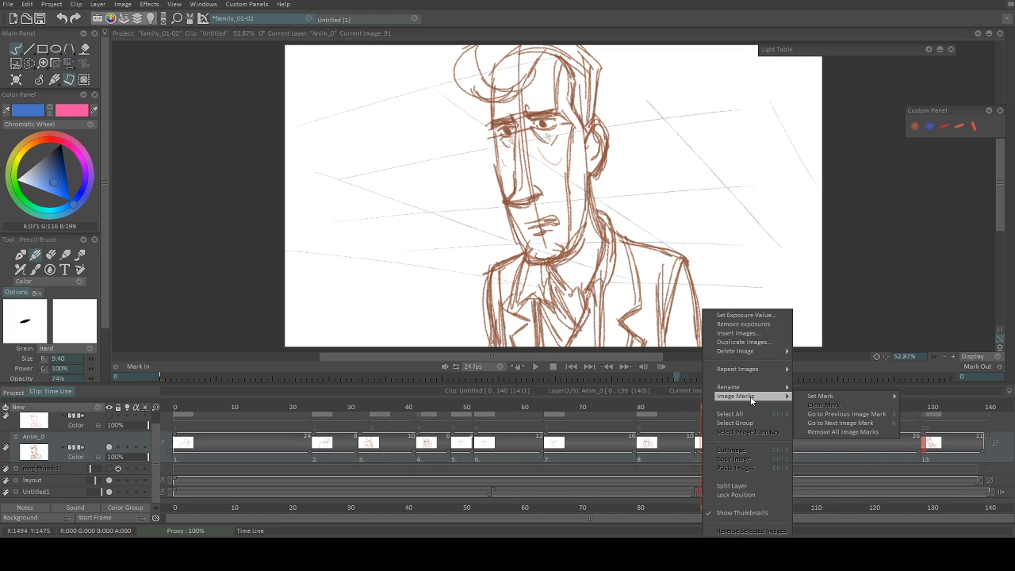
mouse_move(832, 396)
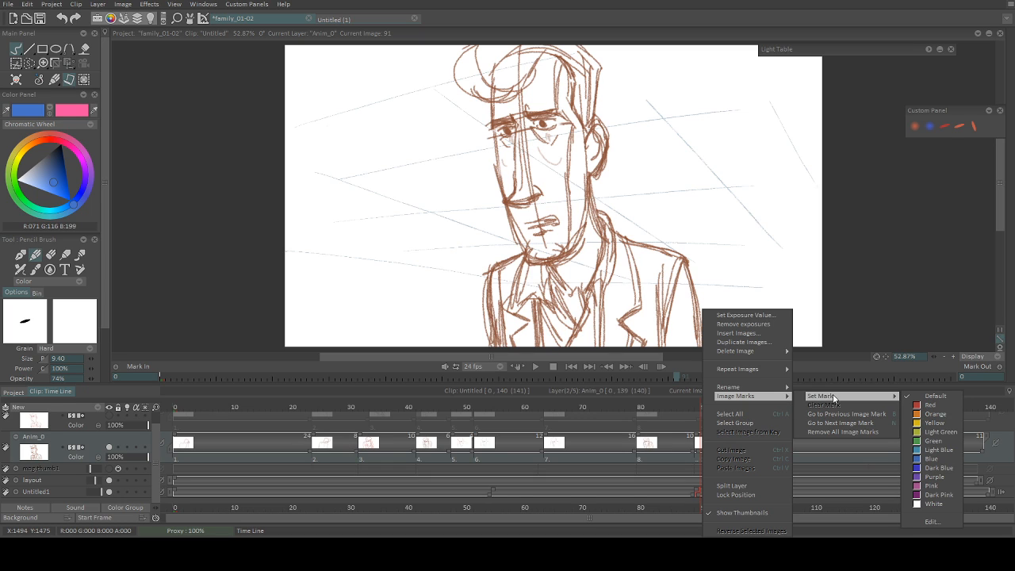
left_click(916, 406)
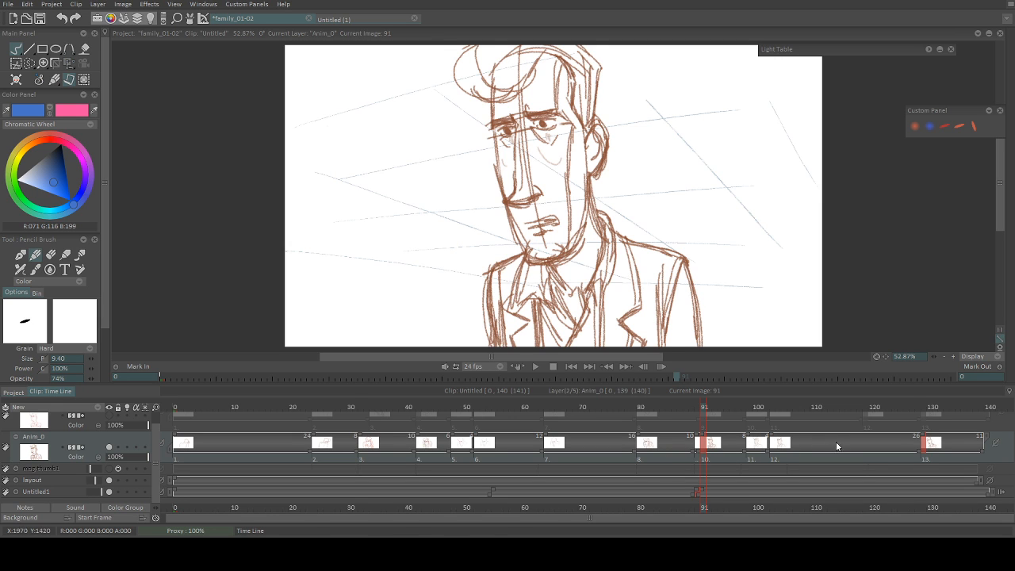
Step: Jump between the marked Anim_0 drawings at frames 91 and 129 to compare the key poses, and scrub from frame 99 back to 91
key("Right")
key("Left")
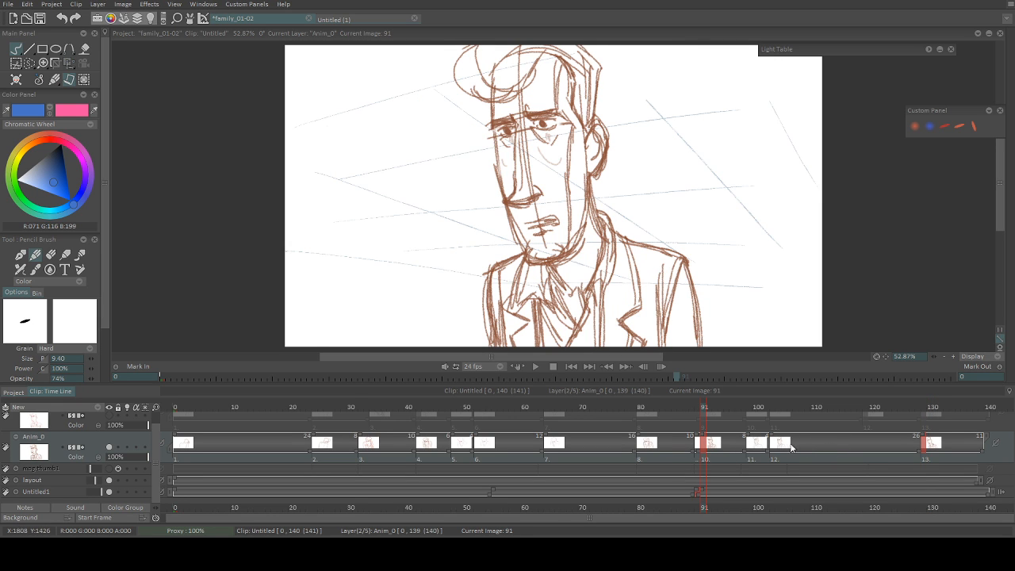
key("Right")
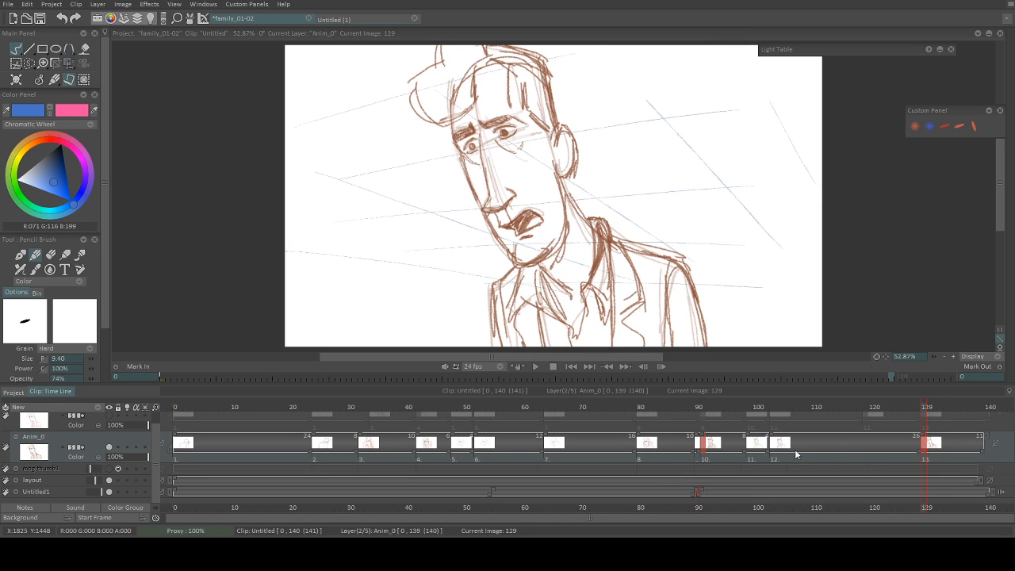
key("Left")
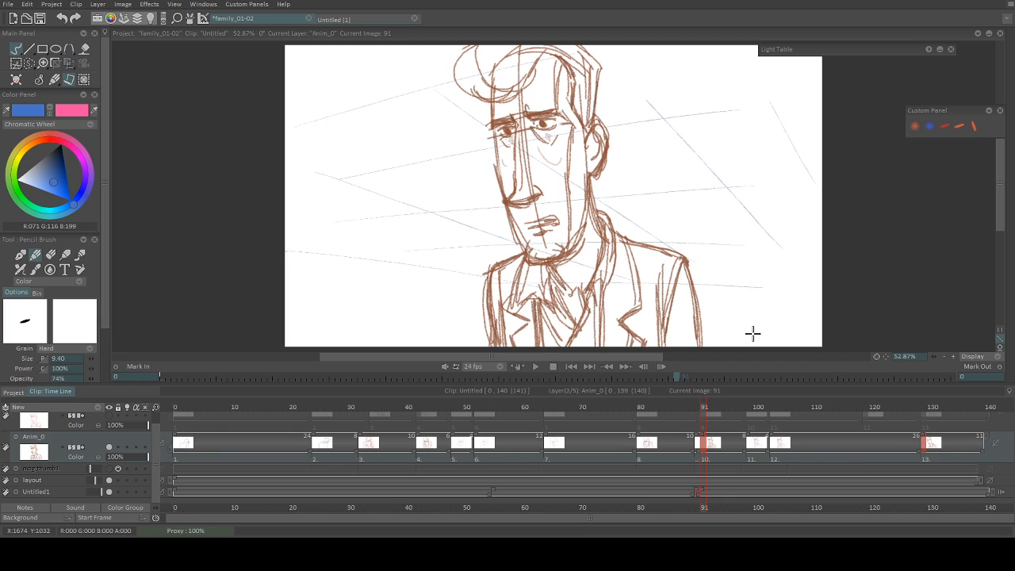
key("Right")
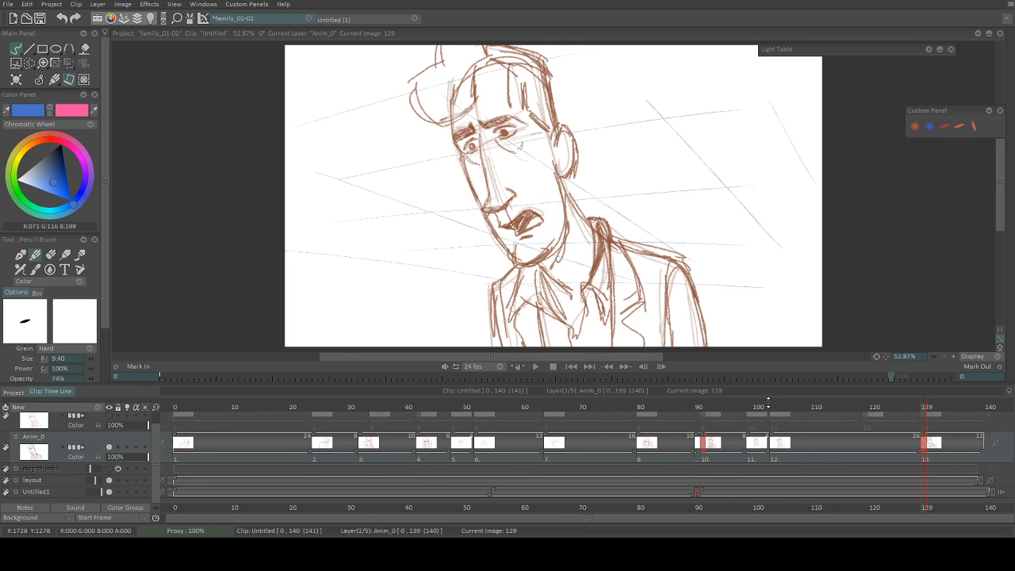
left_click(749, 406)
left_click_drag(748, 406, 704, 405)
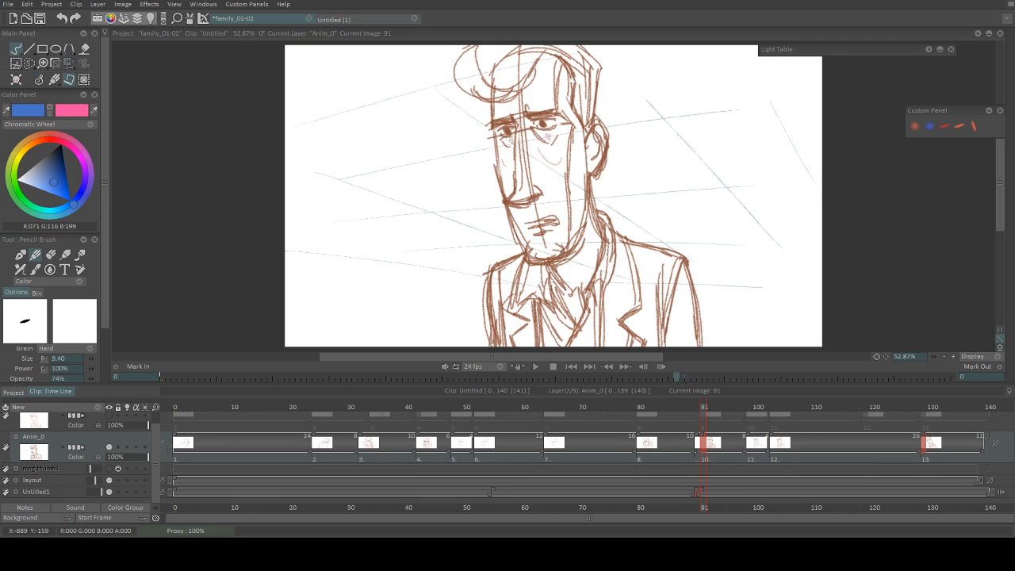
left_click(9, 5)
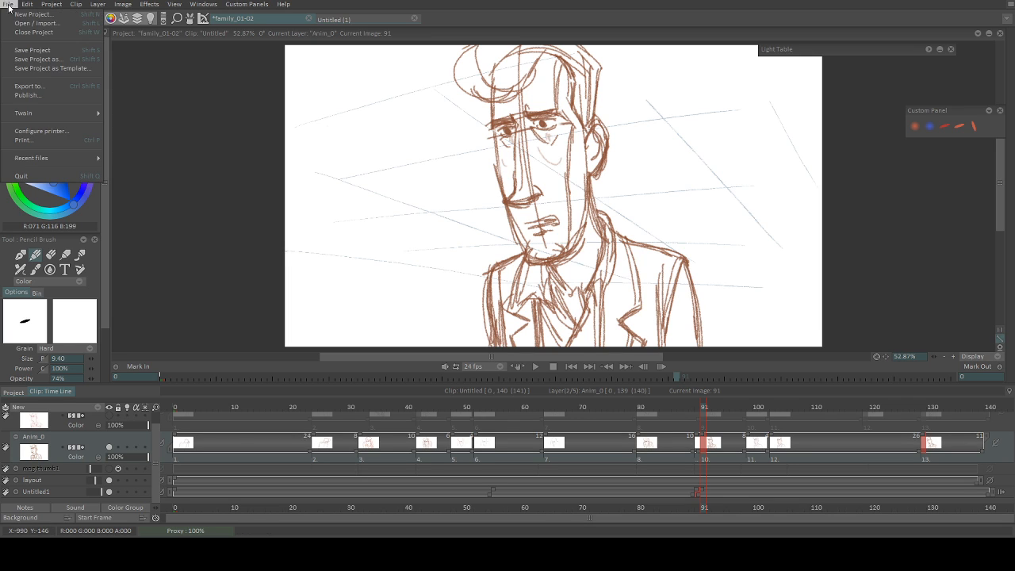
mouse_move(27, 5)
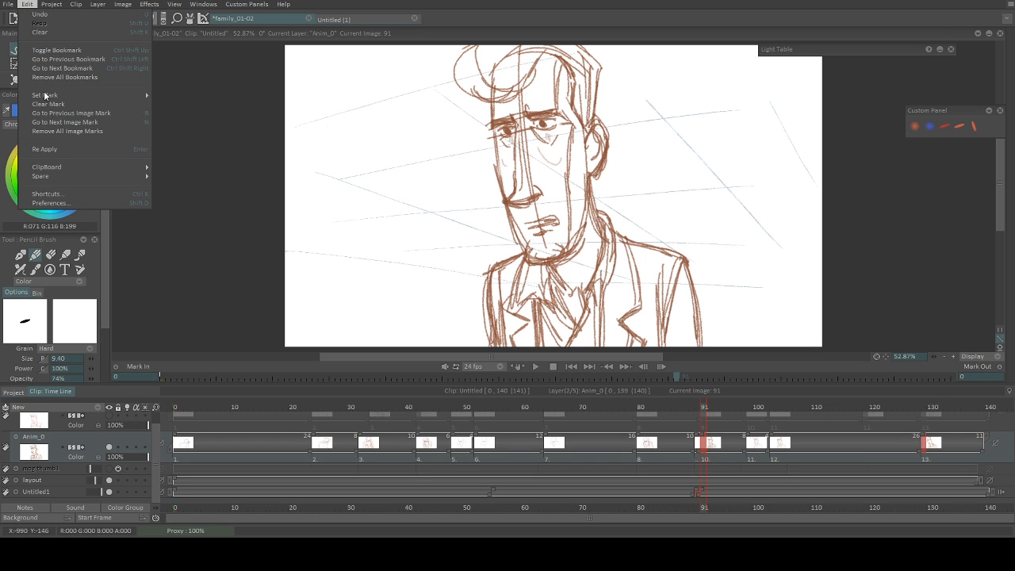
left_click(90, 202)
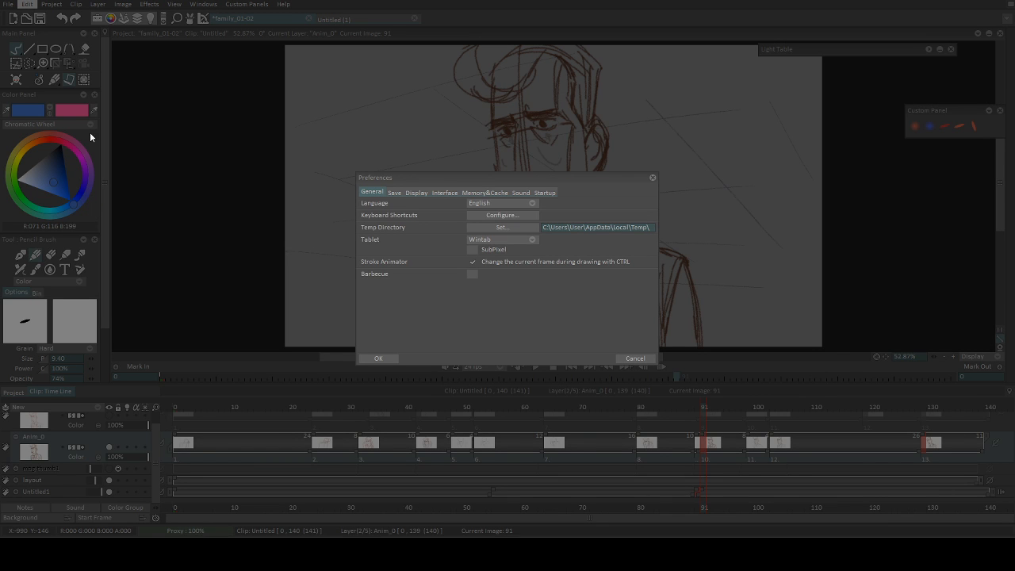
left_click(378, 359)
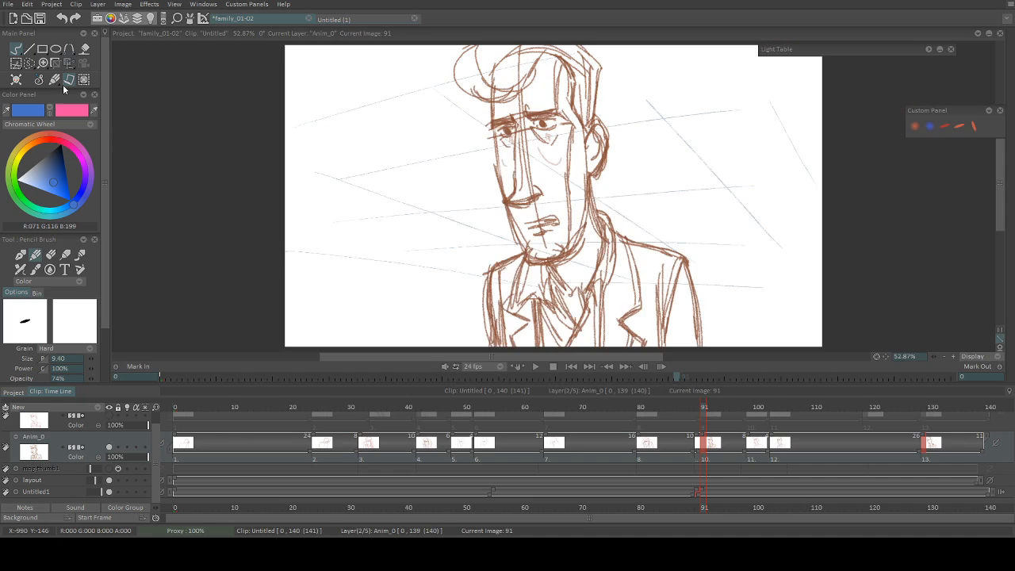
Step: Open the keyboard shortcut configuration and check the key assigned to the ImageMarks Toggle command
left_click(8, 5)
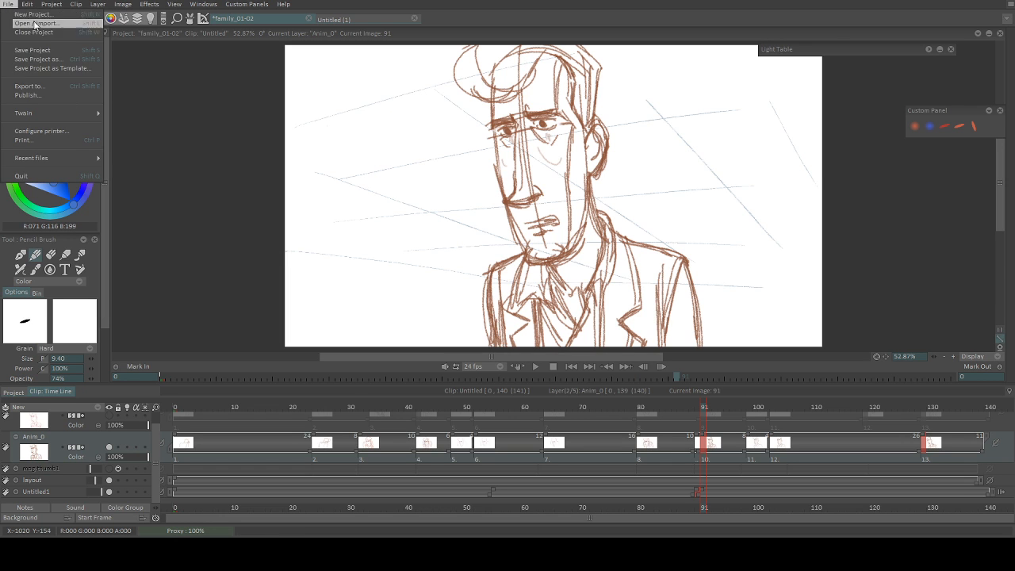
mouse_move(27, 4)
left_click(69, 194)
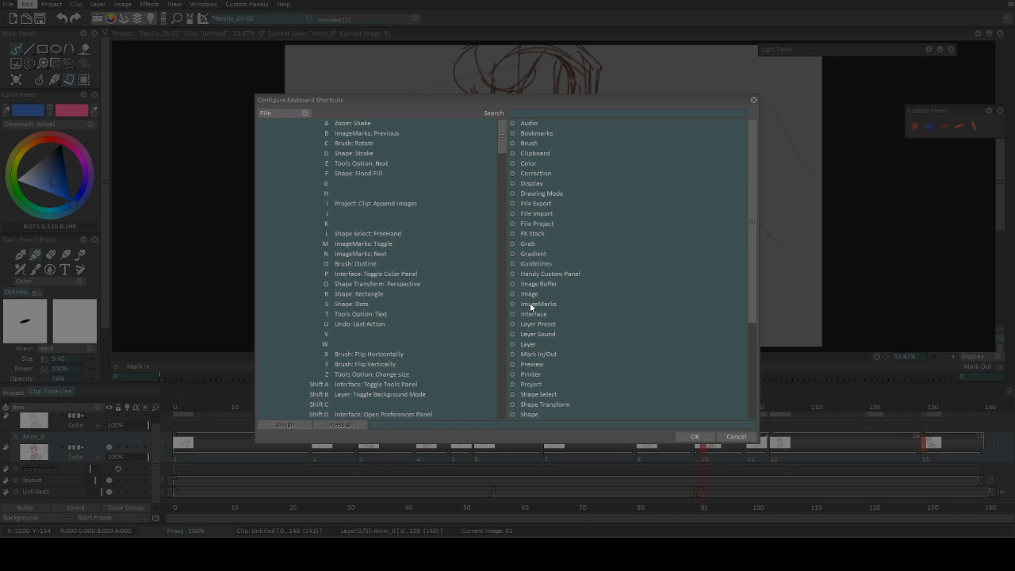
left_click(512, 303)
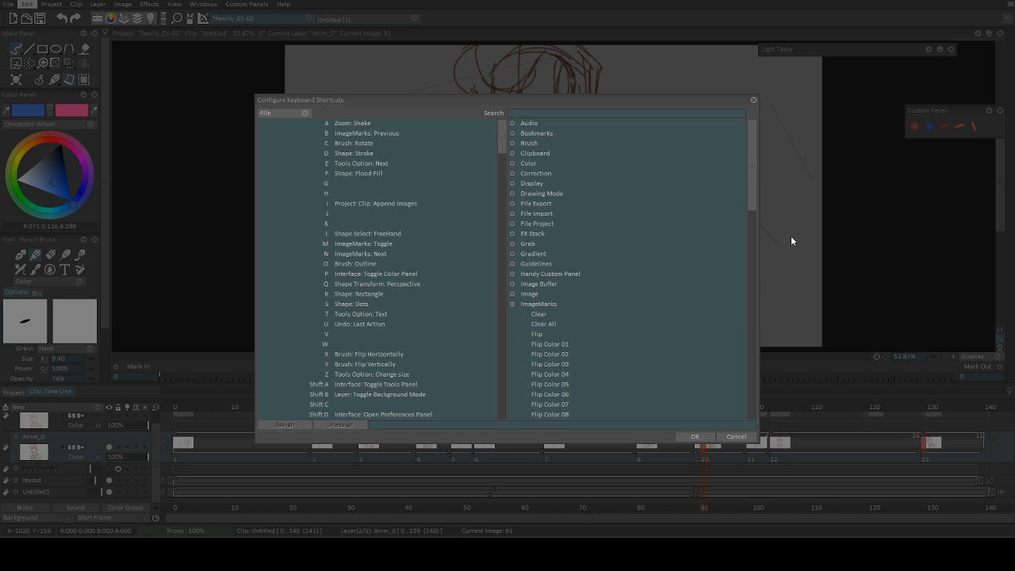
left_click_drag(750, 201, 740, 352)
left_click(544, 359)
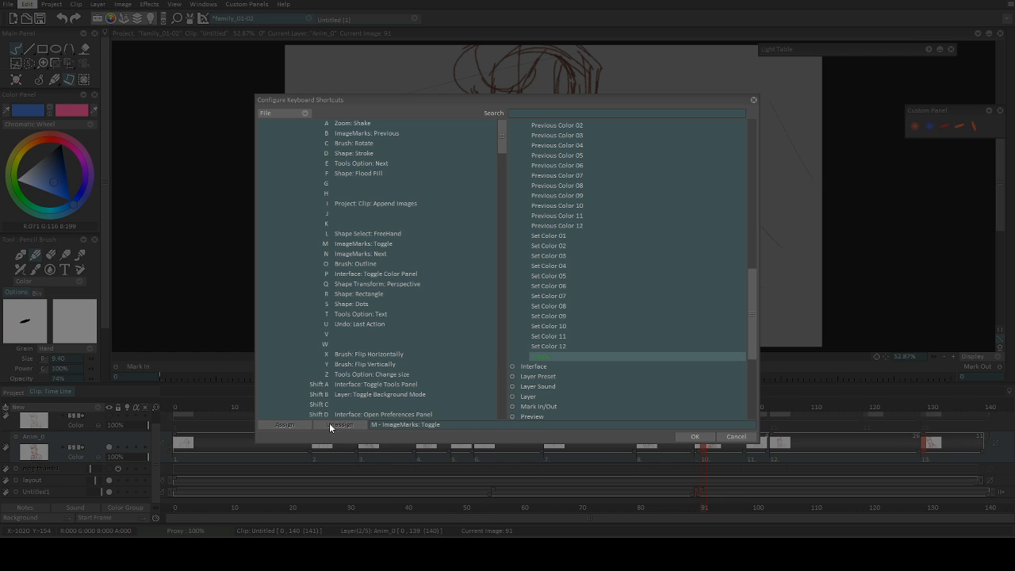
left_click(335, 247)
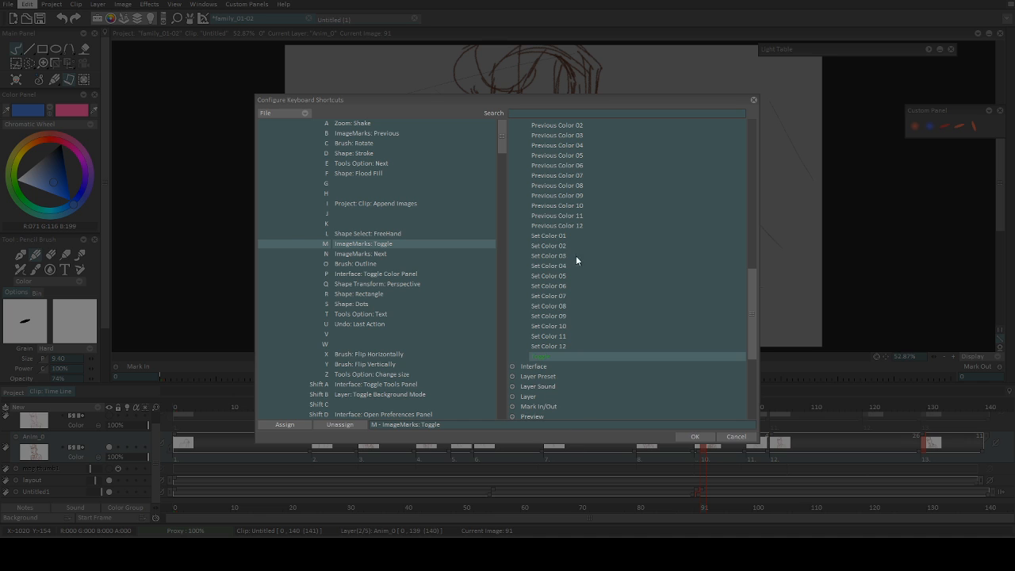
Step: Look up the keys assigned to the ImageMarks Next and Previous commands
left_click_drag(750, 275, 752, 222)
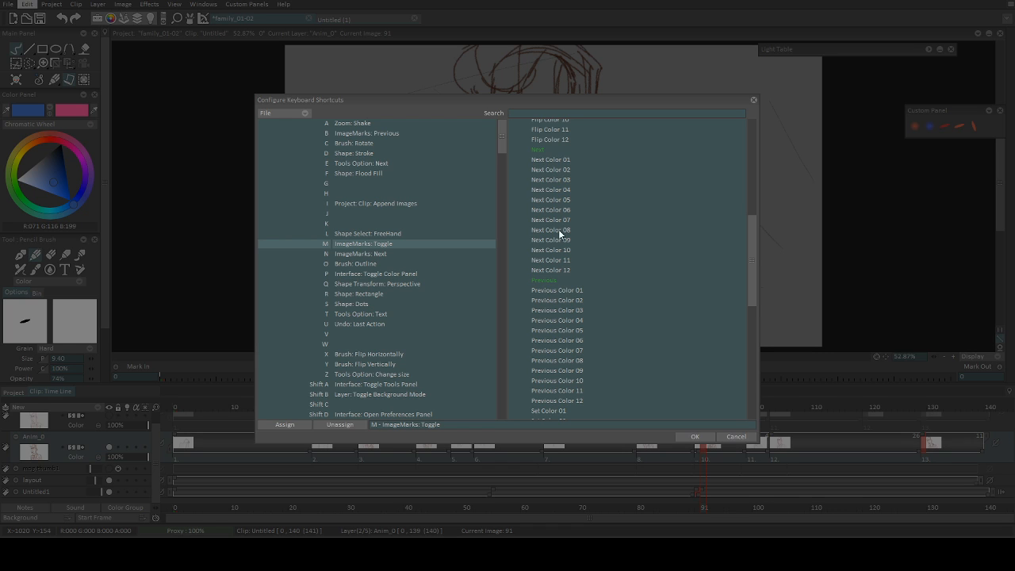
left_click(547, 149)
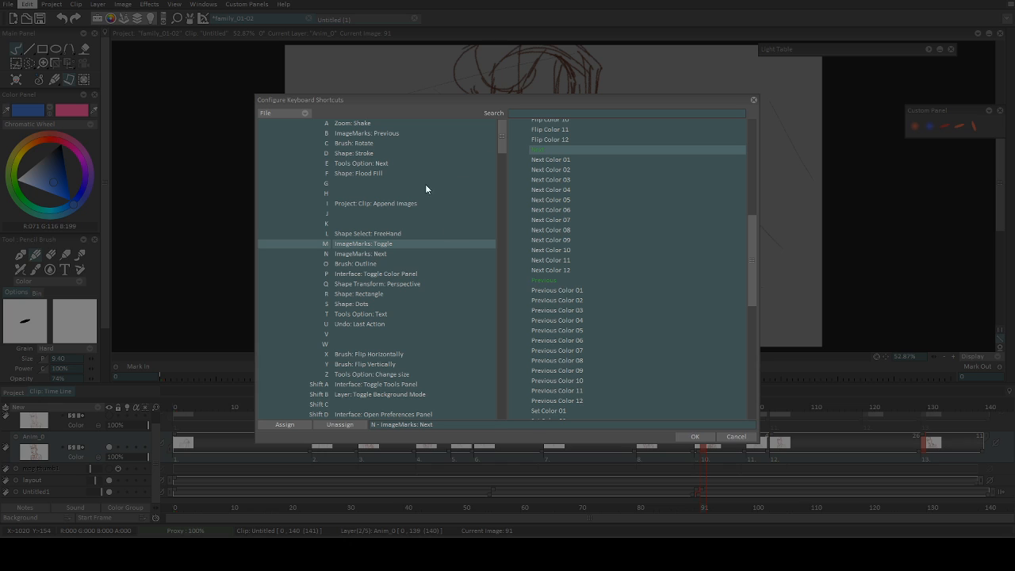
left_click(353, 255)
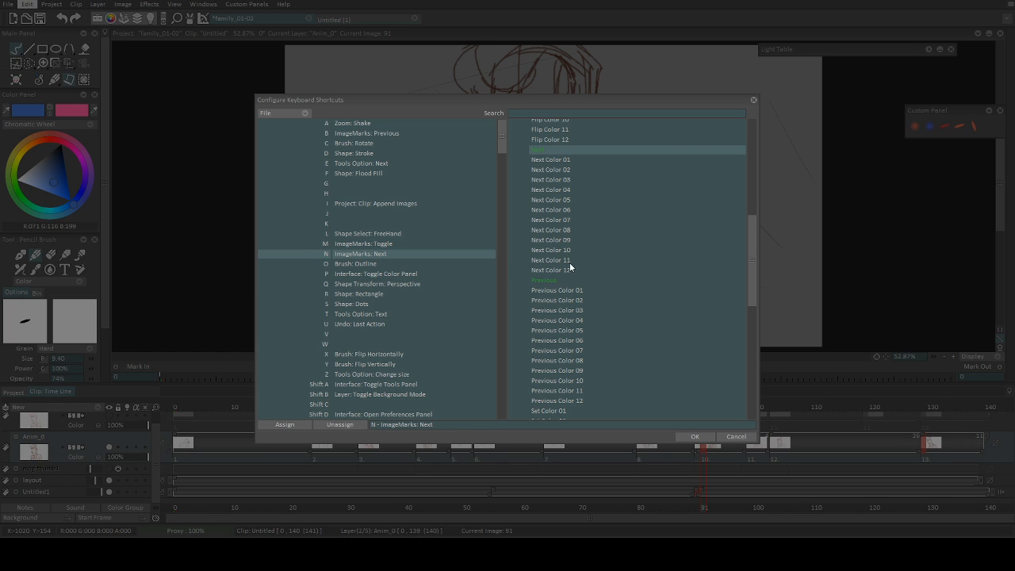
left_click(545, 280)
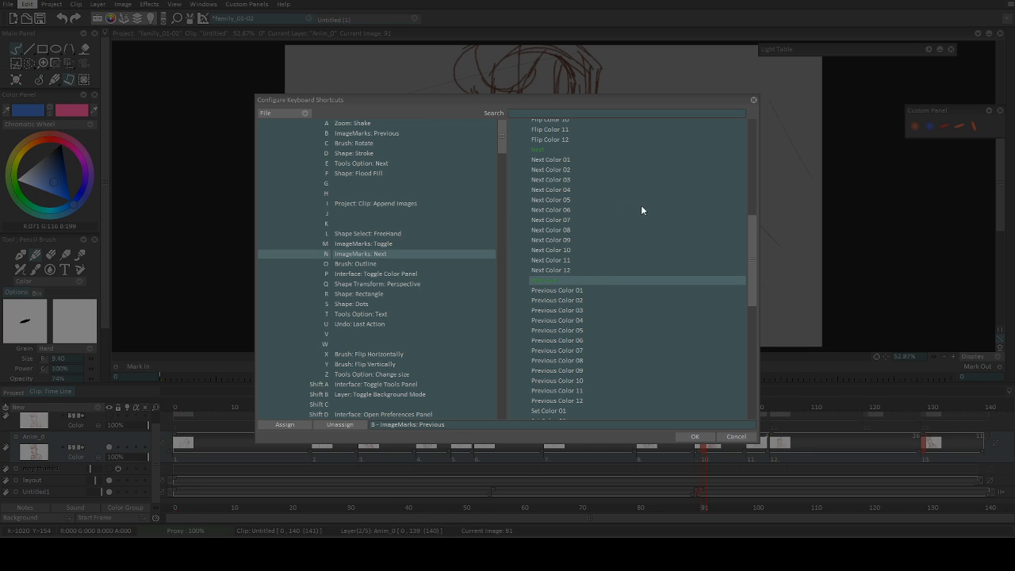
Step: Recheck the shortcuts of ImageMarks Toggle, Next and Previous, and close the keyboard shortcut configuration
left_click_drag(751, 232, 748, 280)
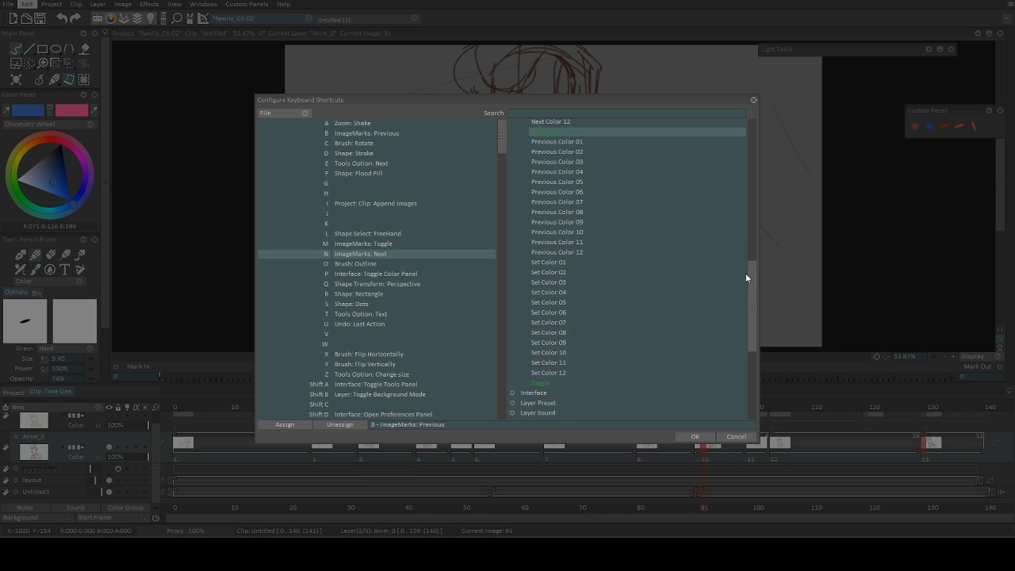
left_click(539, 374)
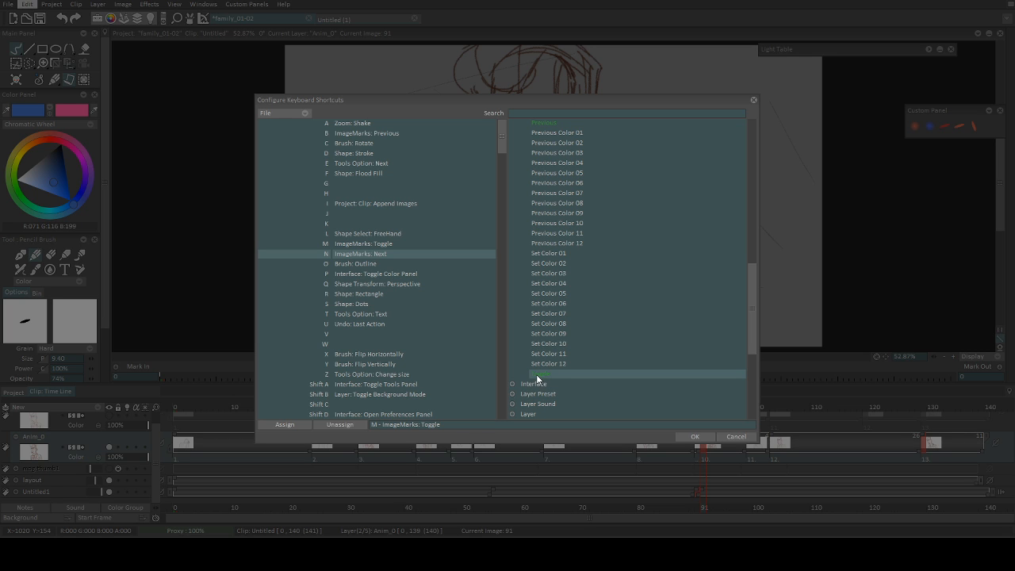
left_click_drag(748, 270, 748, 219)
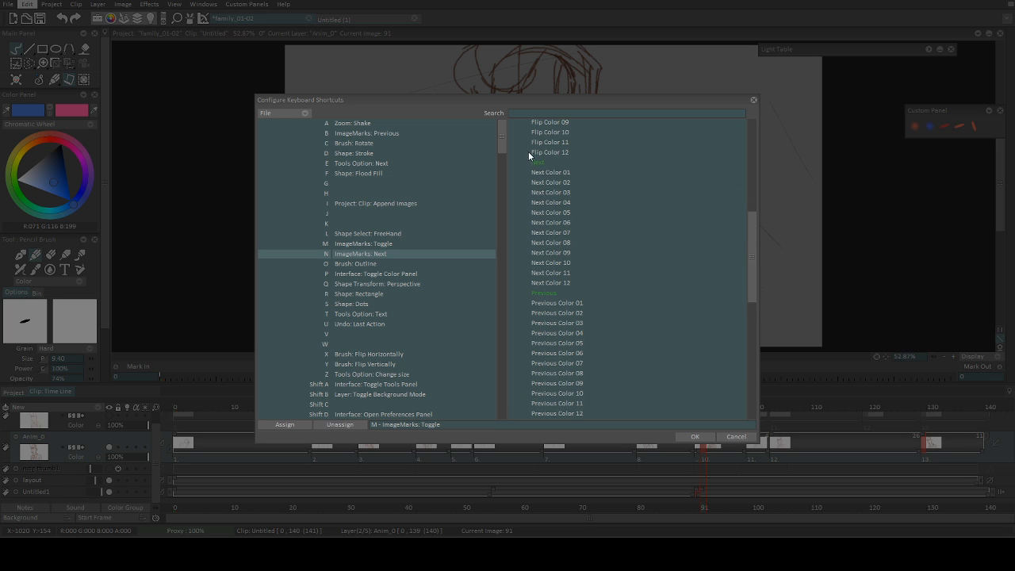
left_click(550, 167)
left_click(552, 293)
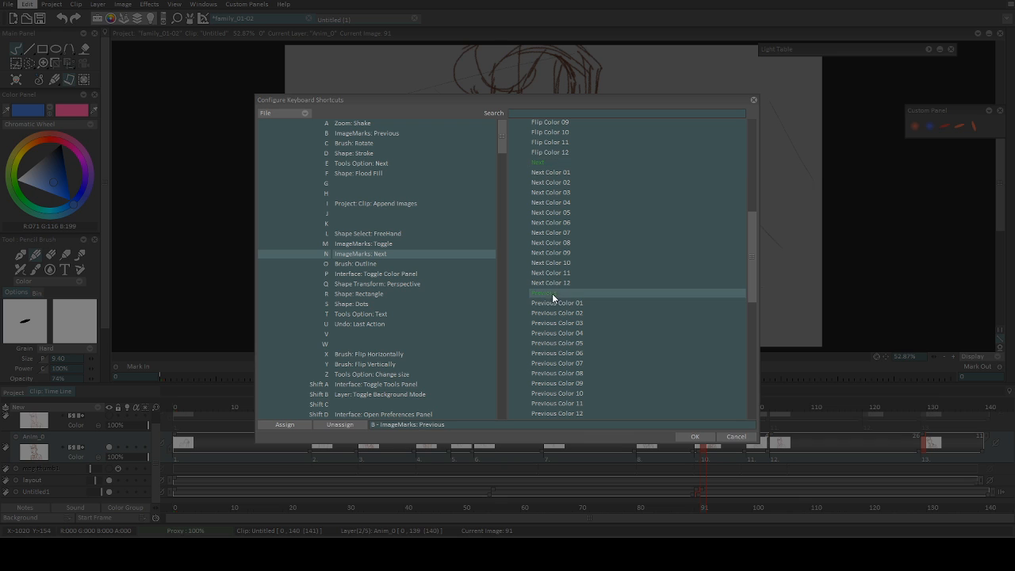
left_click(701, 438)
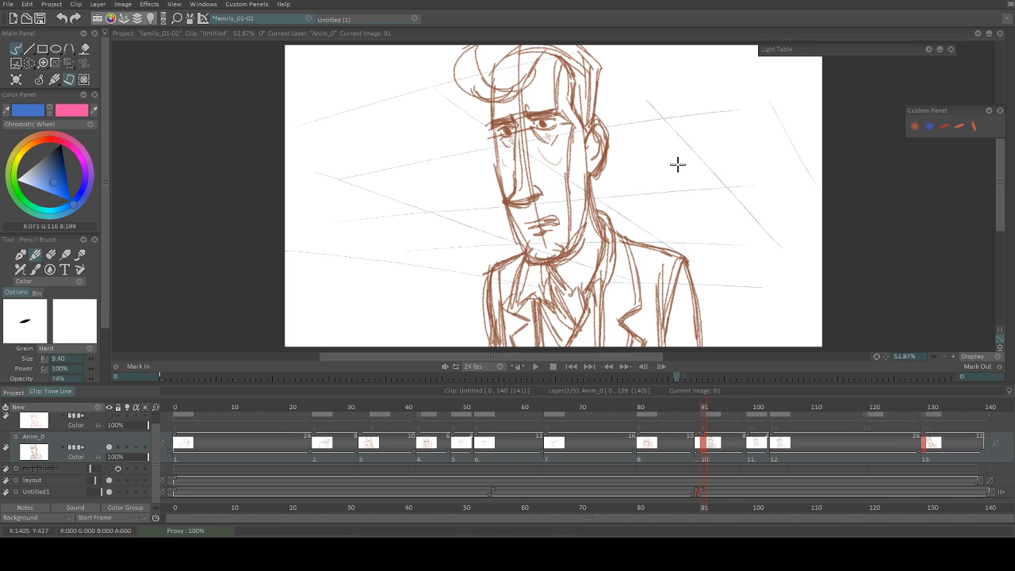
Step: Make Anim_0 the current layer and jump back and forth between its marked drawings at frames 91 and 129
left_click(544, 423)
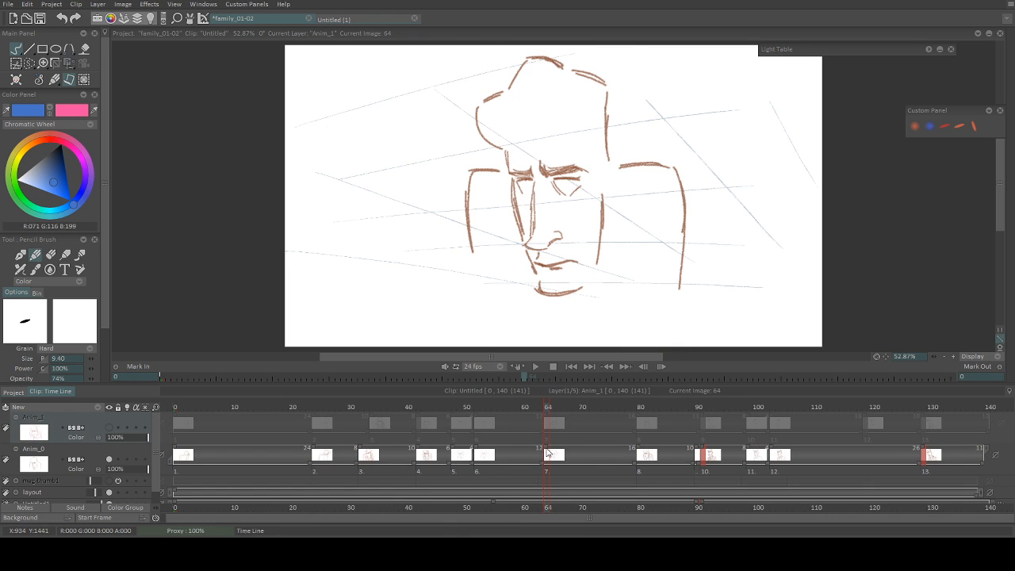
left_click(87, 453)
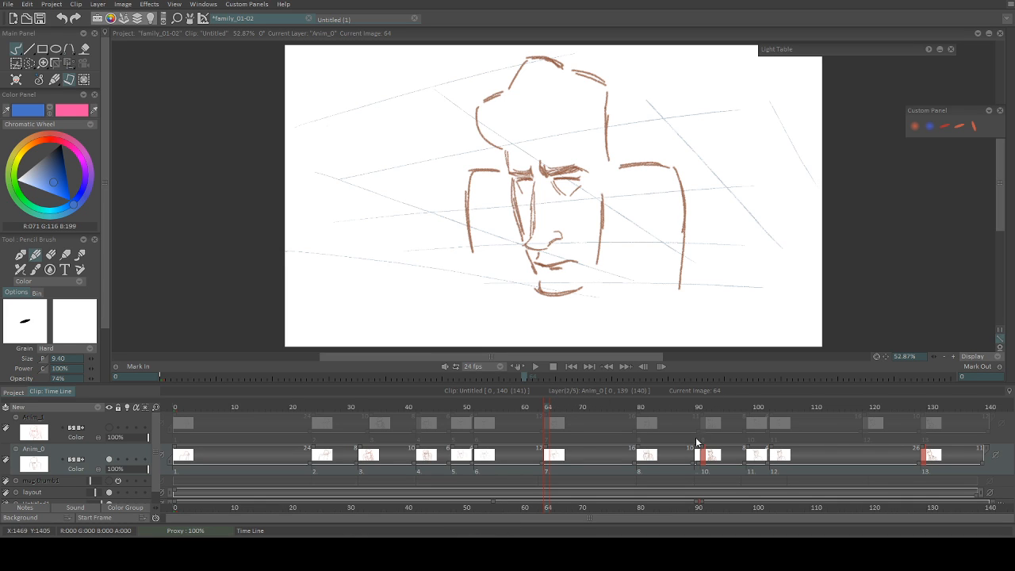
left_click(735, 442)
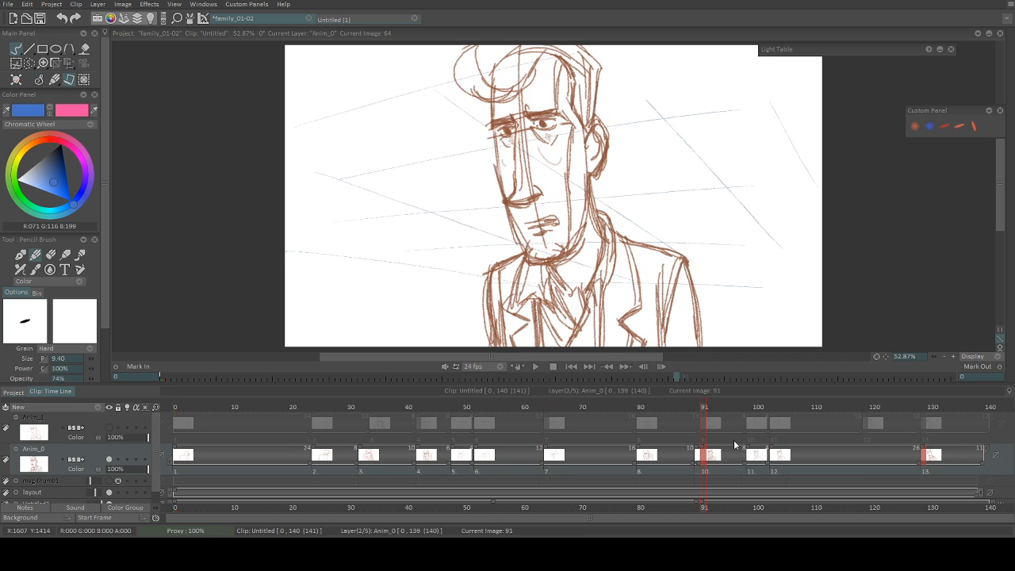
key("ctrl+Right")
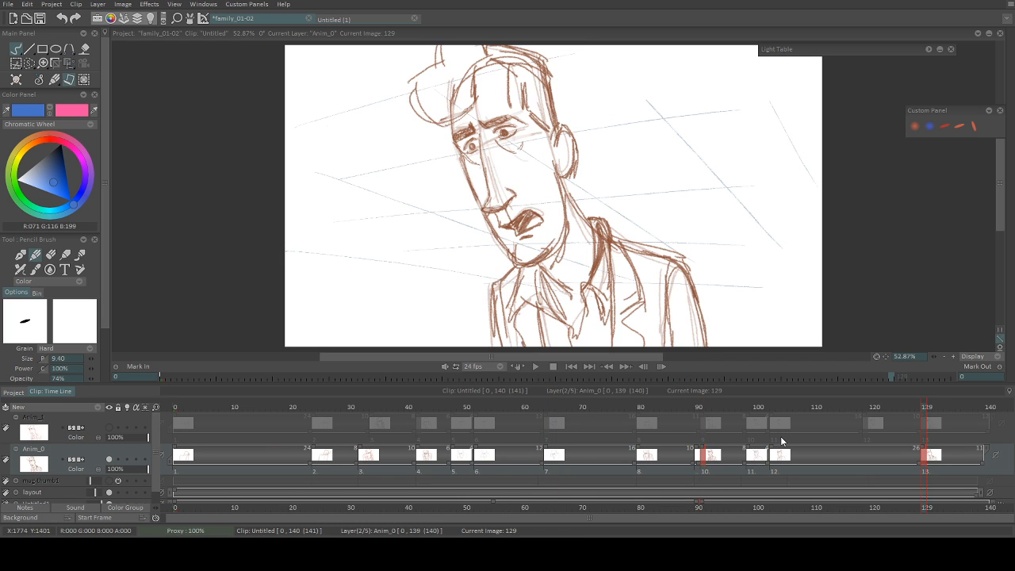
key("ctrl+Left")
key("ctrl+Right")
key("ctrl+Left")
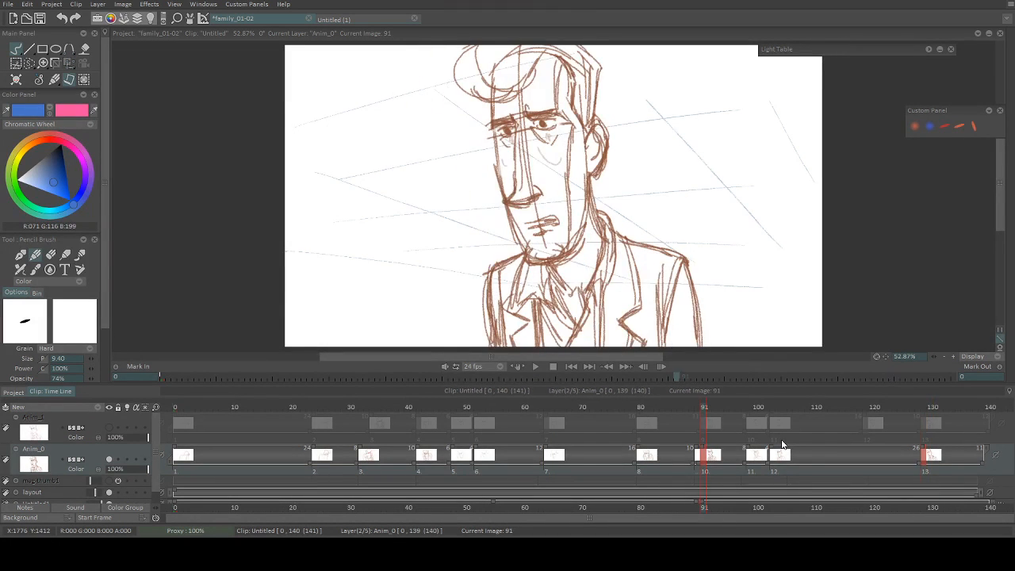
key("ctrl+Right")
key("ctrl+Left")
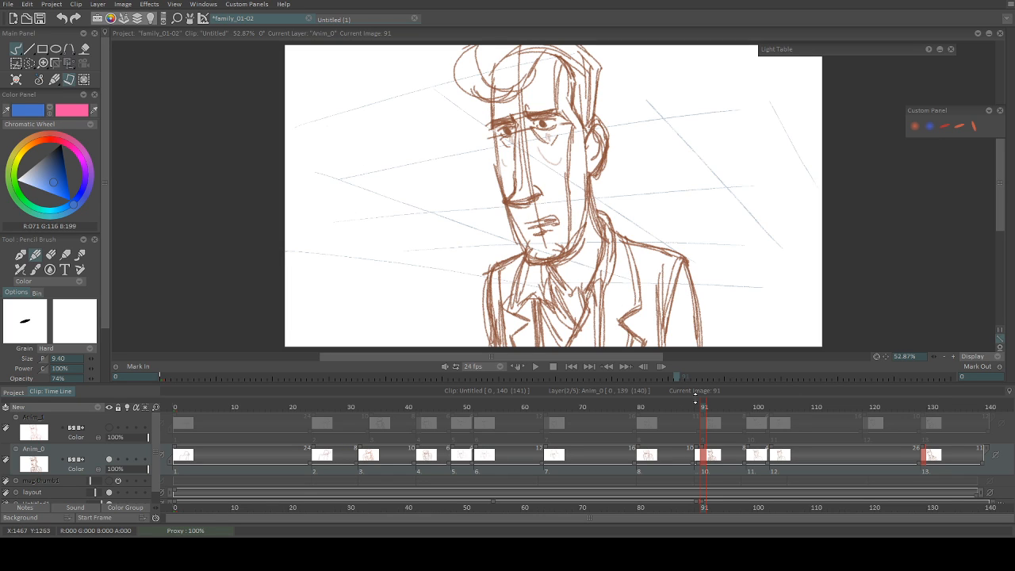
Step: Set a red image mark on the Anim_0 drawing at frame 1 and remove the mark at frame 91
left_click(697, 406)
left_click(703, 406)
left_click(927, 408)
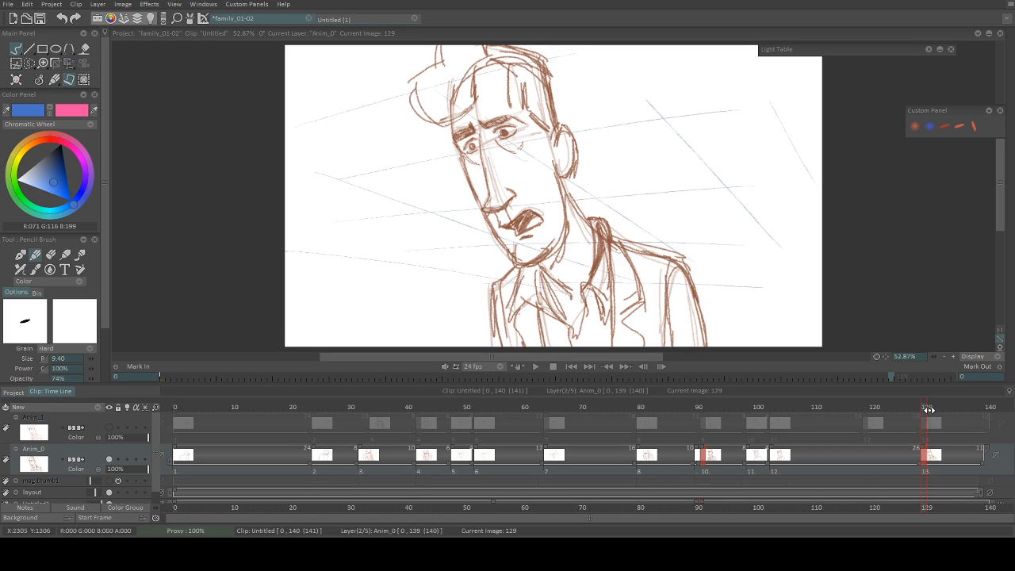
left_click(181, 406)
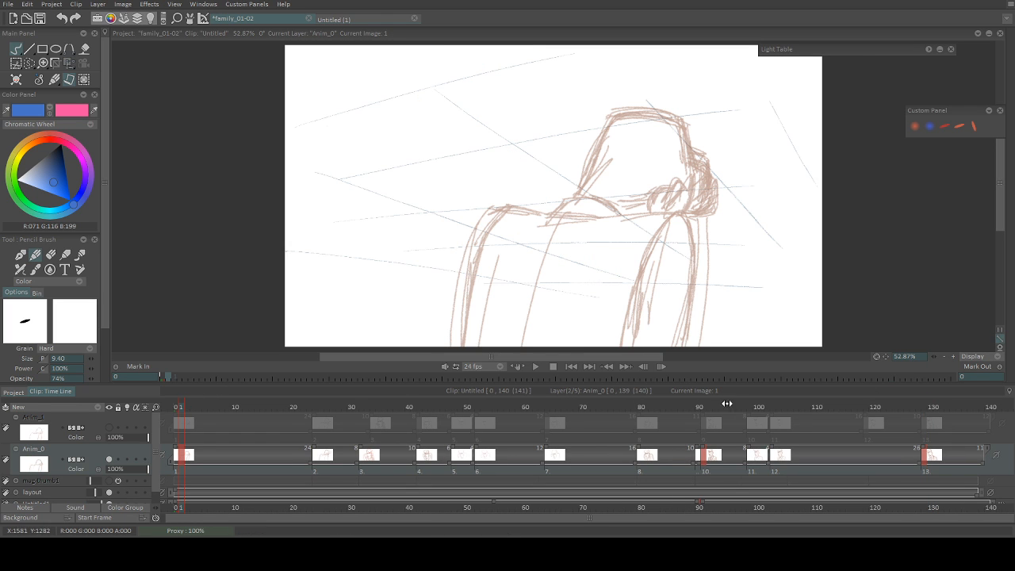
left_click(707, 406)
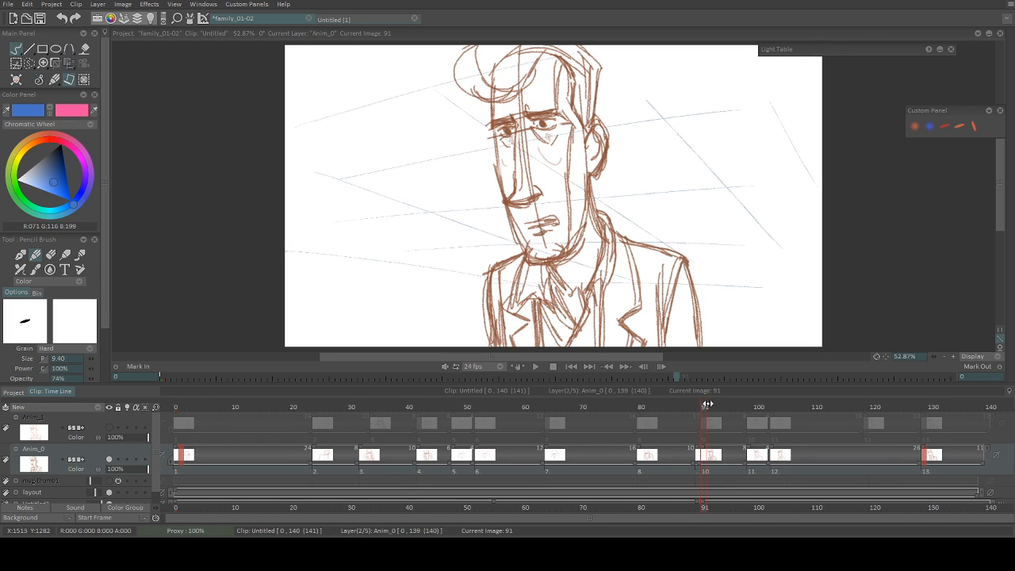
Step: Flip repeatedly between the marked Anim_0 drawings at frames 1 and 129 to compare the first and last poses
key("shift+Right")
key("shift+Left")
key("shift+Right")
key("shift+Left")
key("shift+Right")
key("shift+Left")
key("shift+Right")
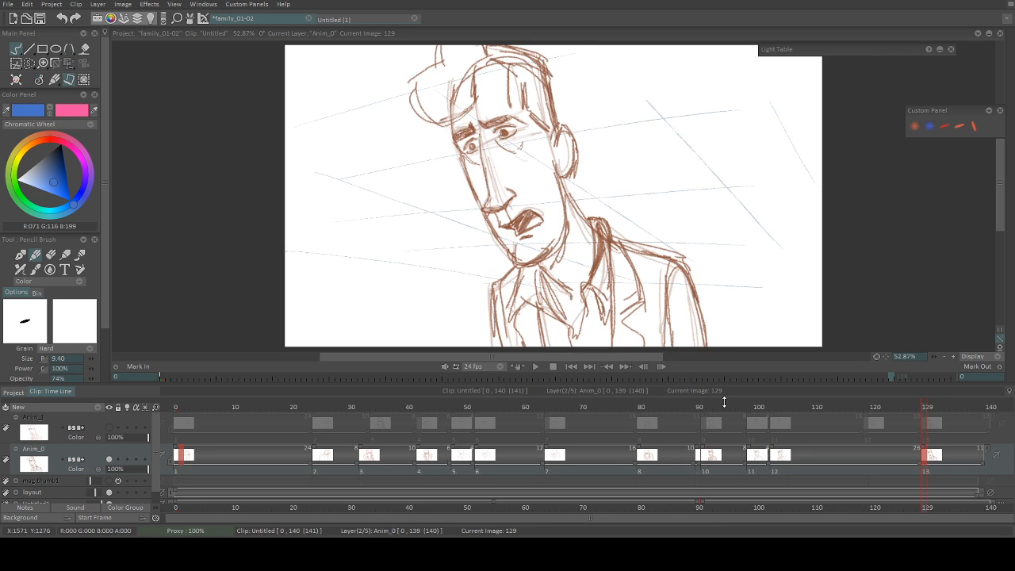
key("shift+Left")
key("shift+Right")
key("shift+Left")
key("shift+Right")
key("shift+Left")
key("shift+Right")
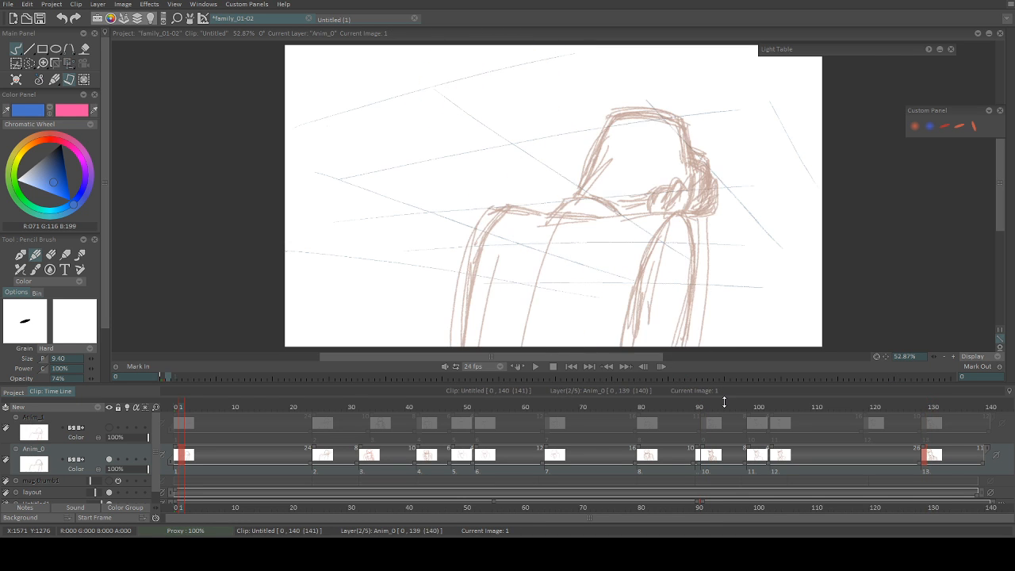
key("shift+Left")
key("shift+Right")
key("shift+Left")
key("shift+Right")
key("shift+Left")
key("shift+Right")
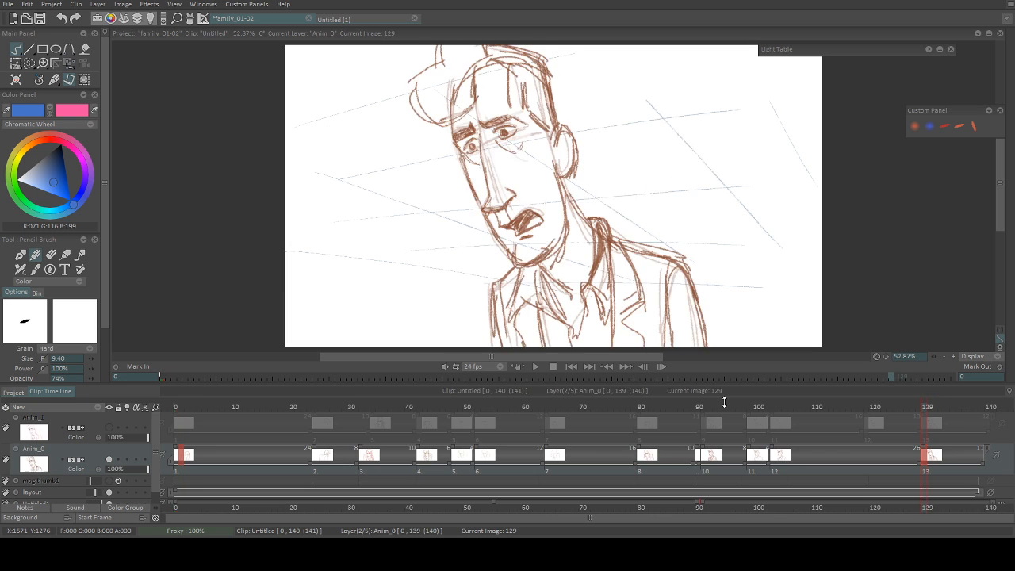
key("shift+Left")
key("shift+Right")
key("shift+Left")
key("shift+Right")
key("shift+Left")
key("shift+Right")
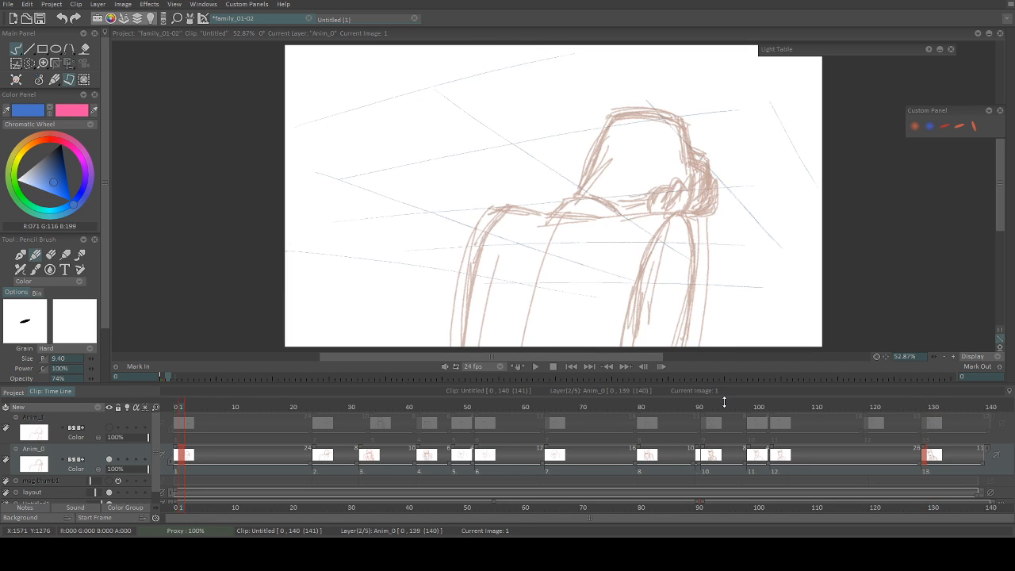
key("shift+Left")
key("shift+Right")
key("shift+Left")
key("shift+Right")
key("shift+Left")
key("shift+Right")
key("shift+Left")
key("shift+Right")
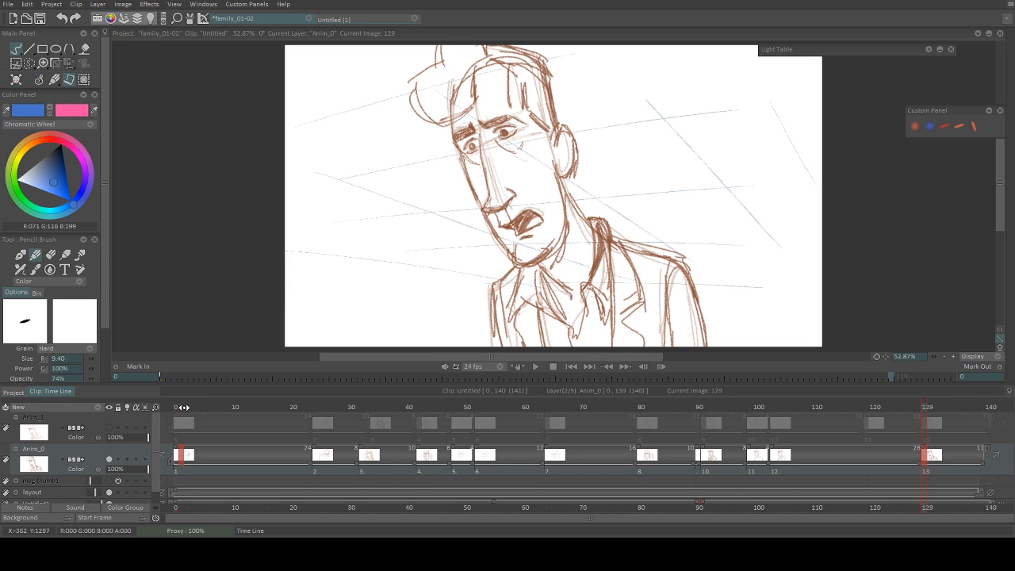
Step: Remove the red image mark from the Anim_0 drawing at frame 1 and return to frame 0
left_click(183, 407)
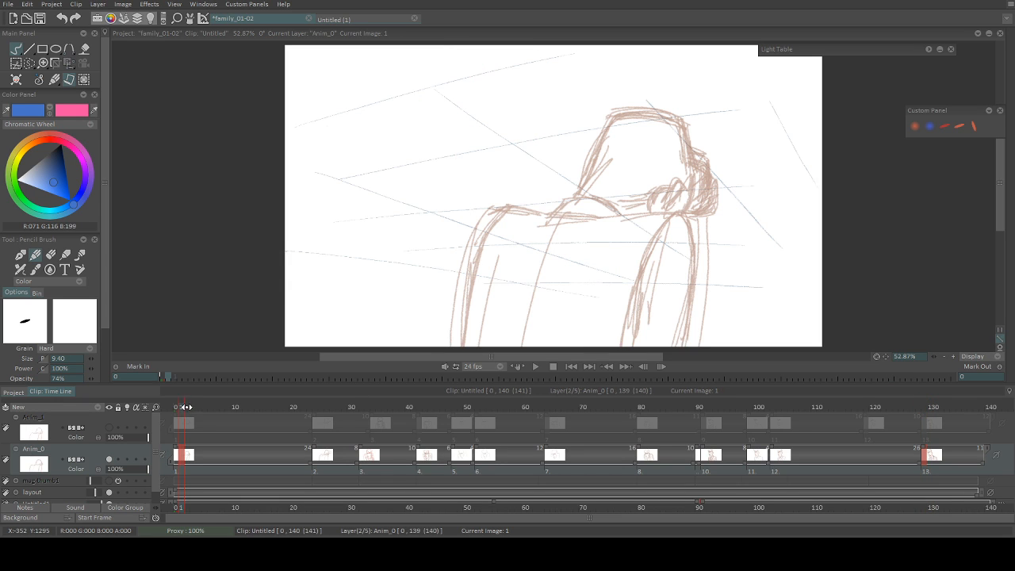
left_click(619, 407)
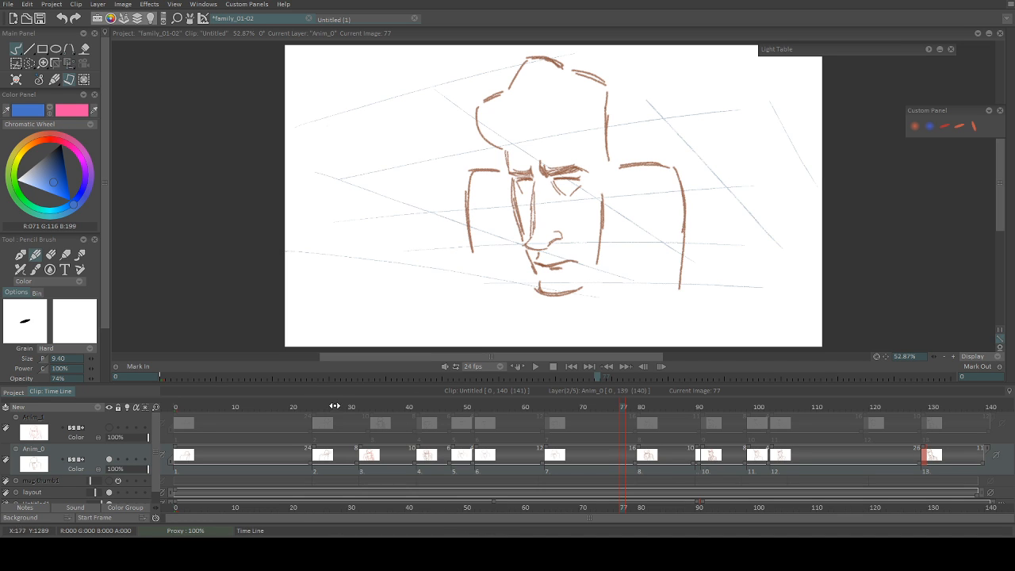
left_click(189, 406)
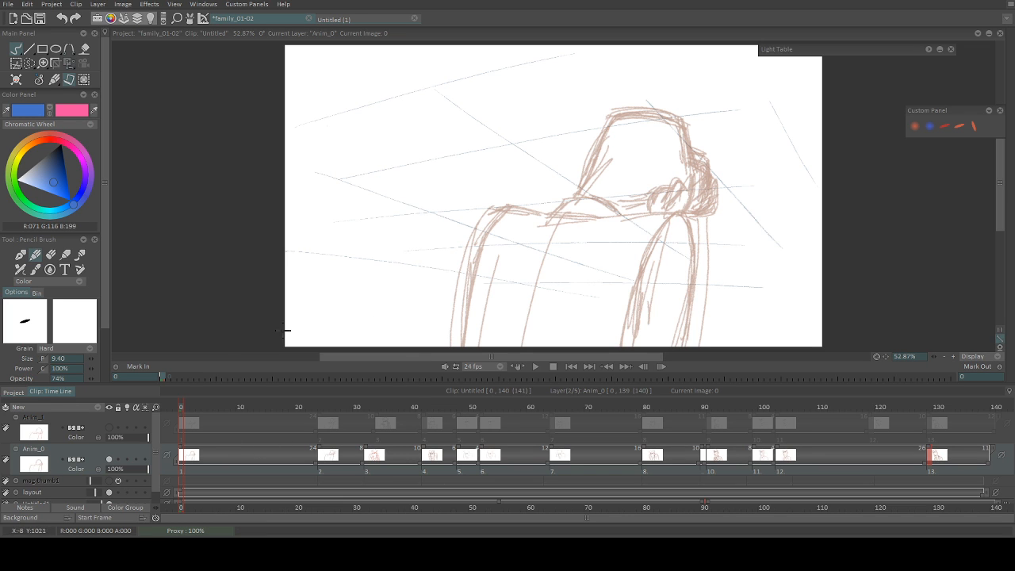
Step: Scrub through the Anim_0 drawings up to frame 93 and play the animation from frame 0
left_click_drag(274, 409, 403, 401)
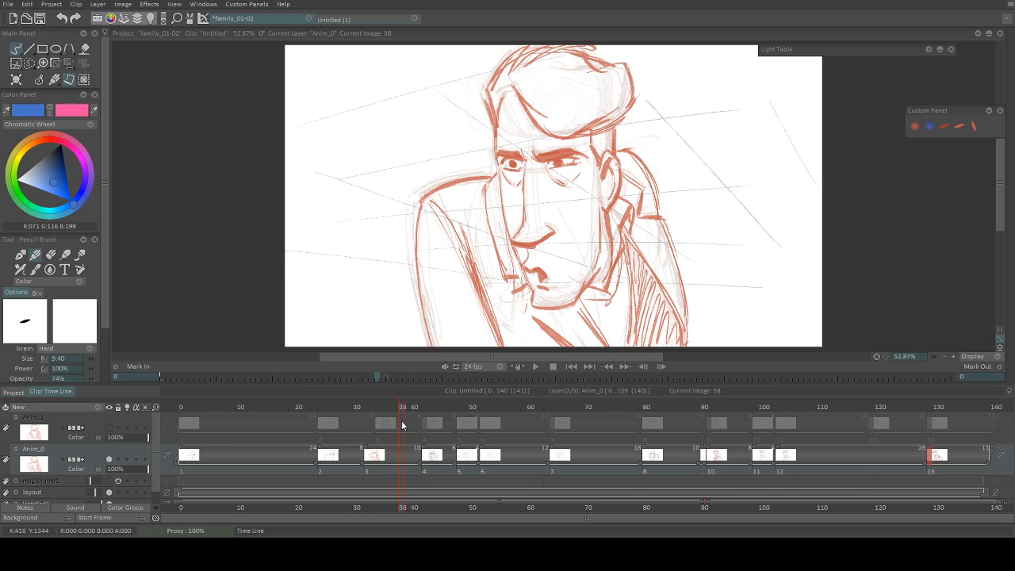
mouse_move(403, 405)
left_mouse_down()
mouse_move(680, 410)
mouse_move(719, 422)
left_mouse_up()
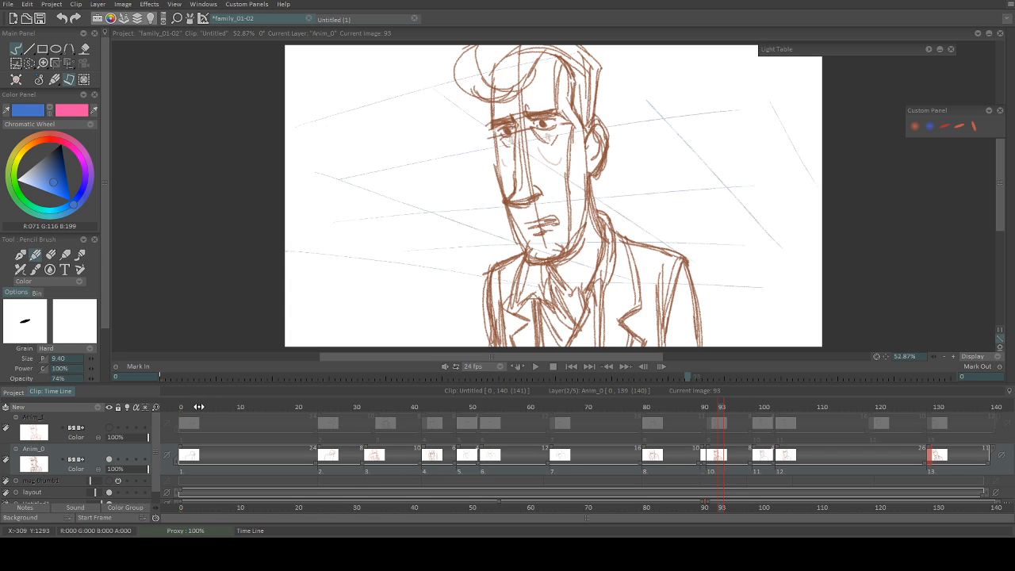
mouse_move(201, 409)
left_mouse_down()
mouse_move(183, 407)
mouse_move(422, 402)
mouse_move(182, 407)
left_mouse_up()
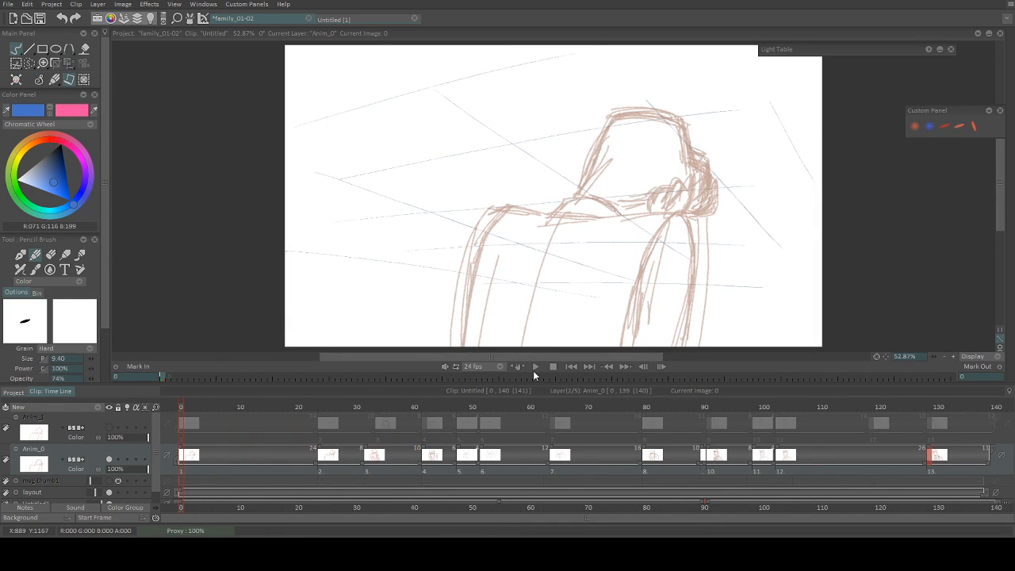
left_click(537, 366)
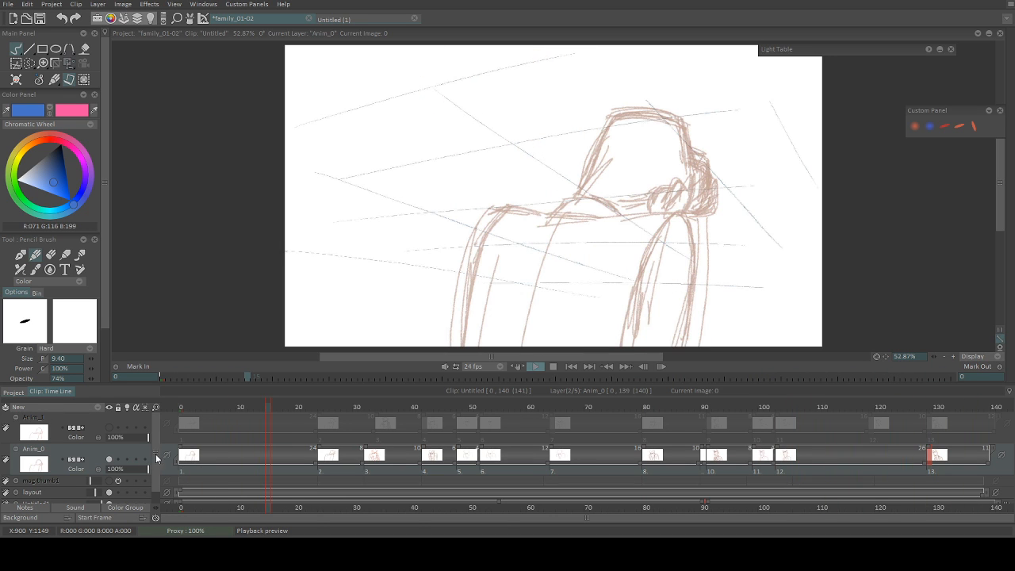
Step: Shift the start of the ninth Anim_0 drawing to frame 91 and play the animation from frame 0
scroll(160, 486, "down", 1)
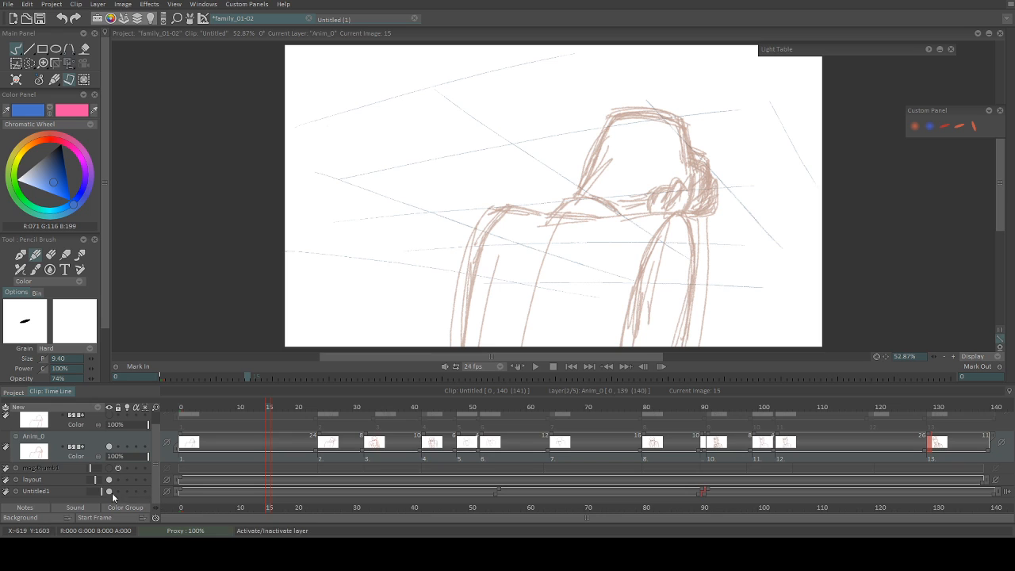
scroll(155, 487, "up", 1)
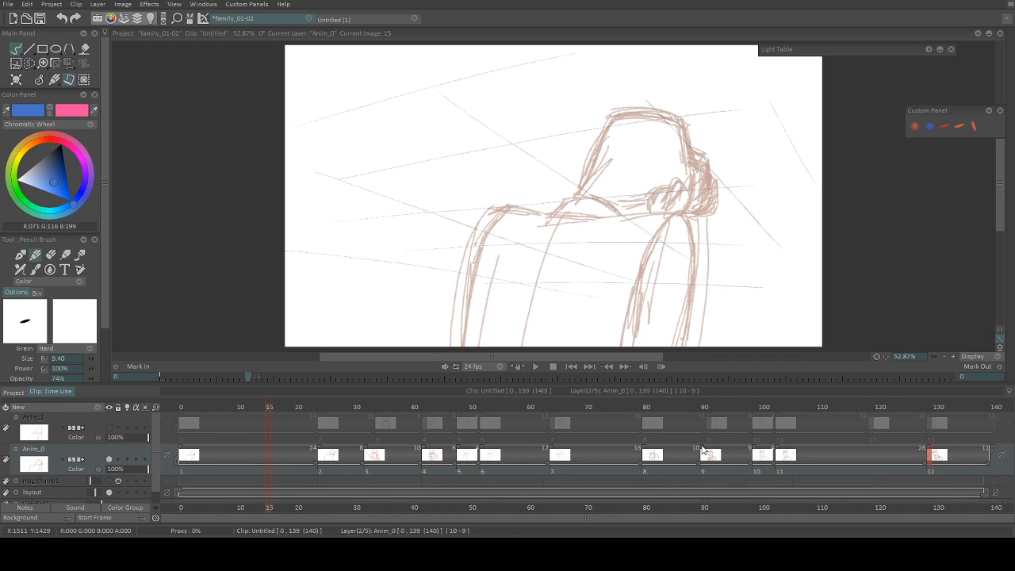
left_click_drag(702, 448, 708, 451)
key("Home")
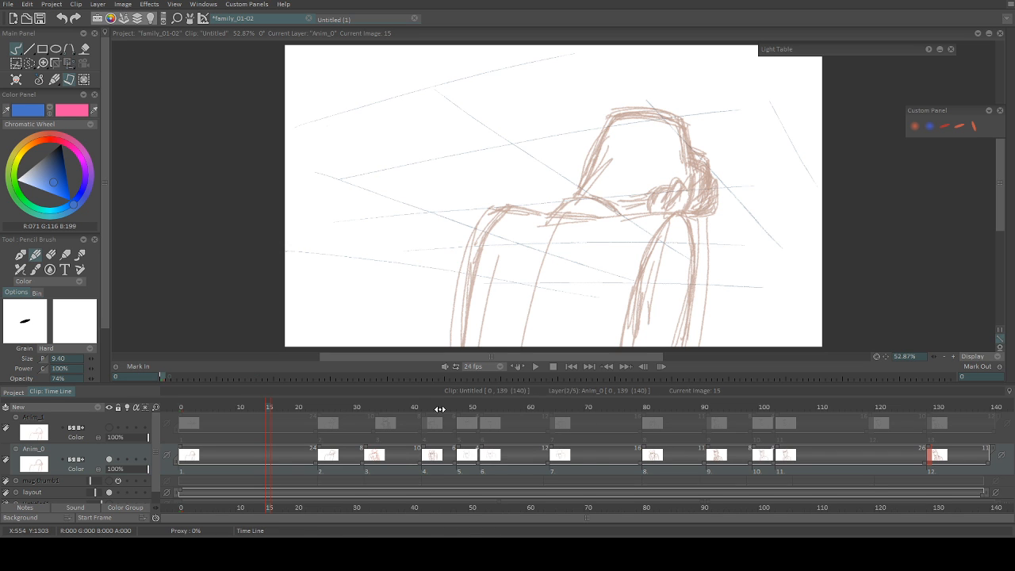
key("Return")
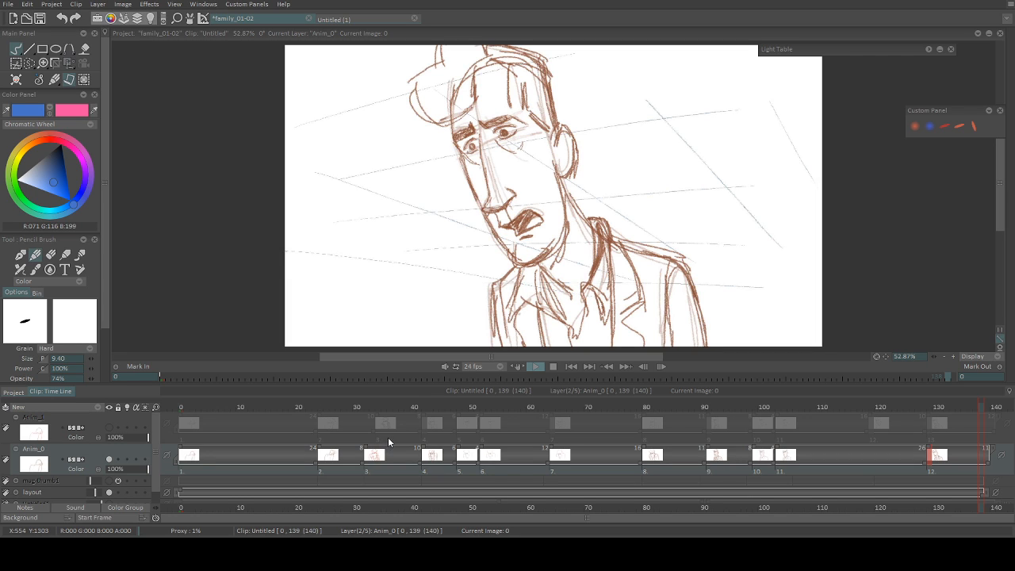
Step: Try starting the last Anim_0 drawing at frame 119 in playback and move it back to frame 129
left_click(927, 445)
left_click_drag(928, 446, 871, 450)
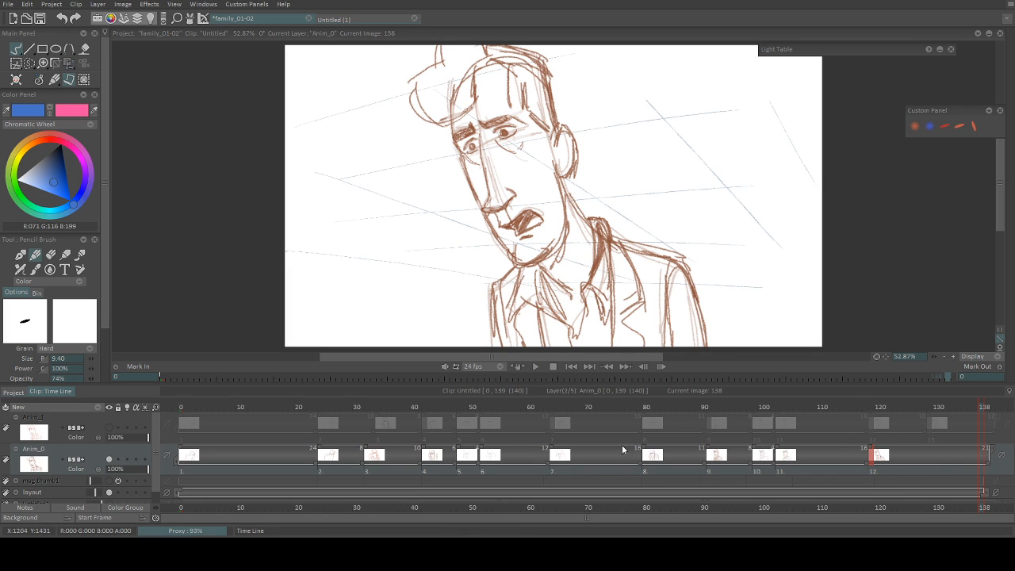
left_click_drag(601, 474, 887, 476)
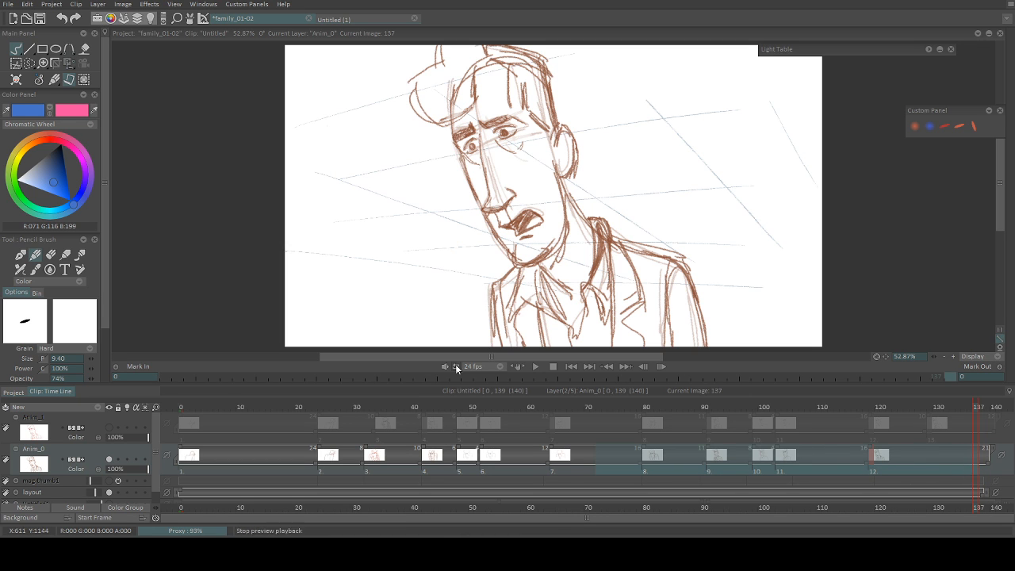
left_click(535, 367)
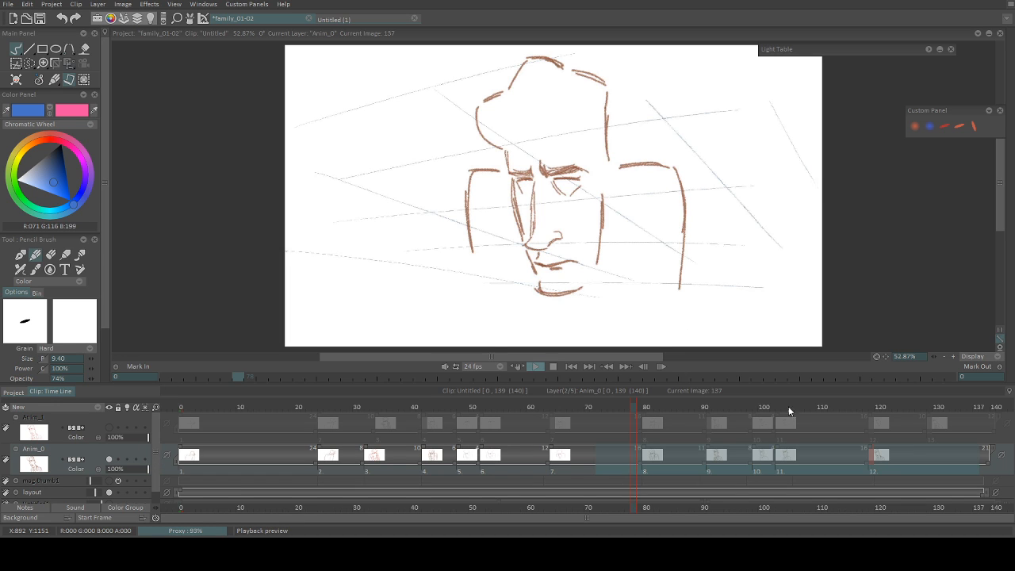
left_click(872, 448)
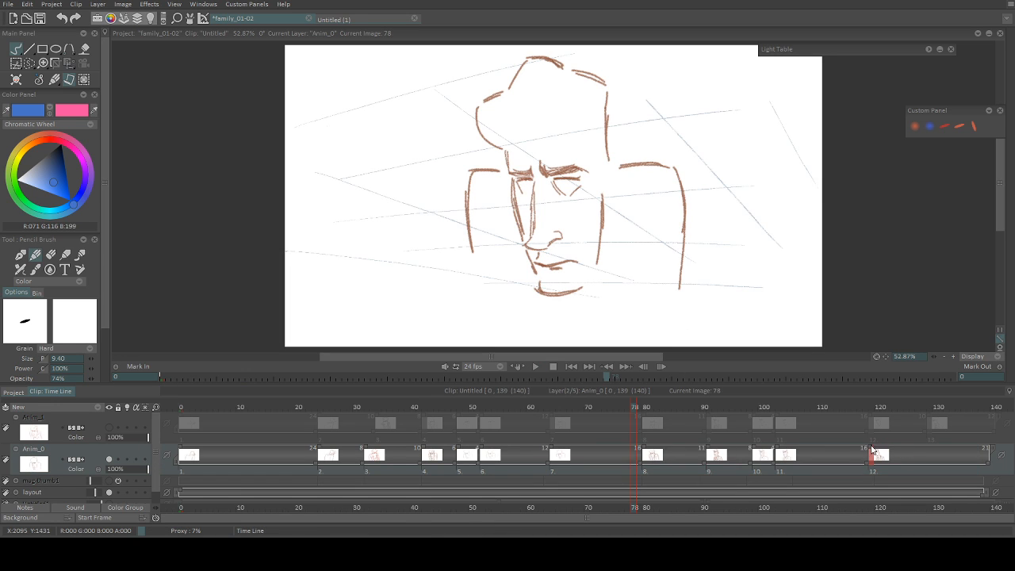
left_click_drag(873, 450, 934, 453)
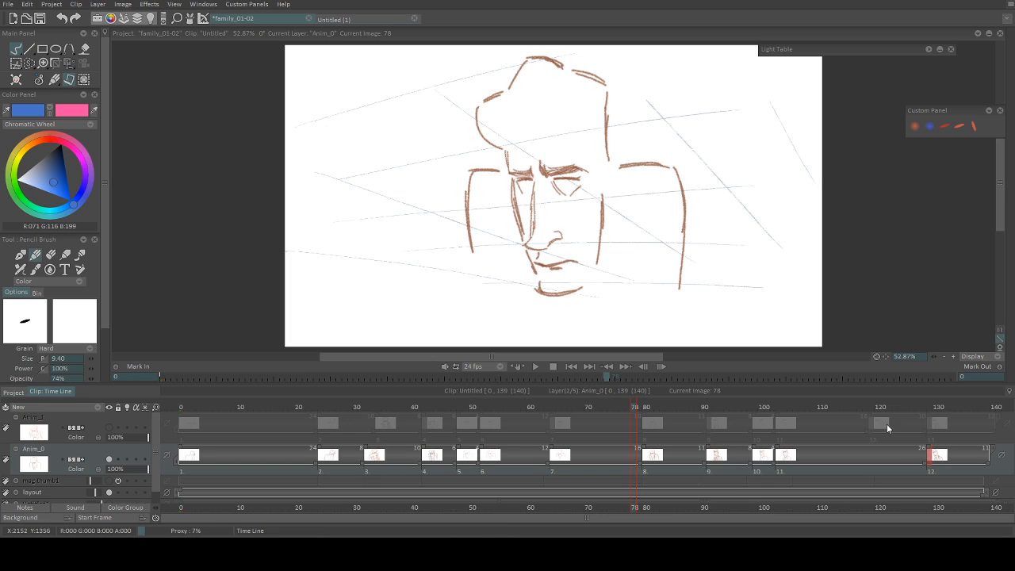
Step: Show the Anim_1 layer and reduce the Anim_0 layer's opacity to 36%
left_click(110, 430)
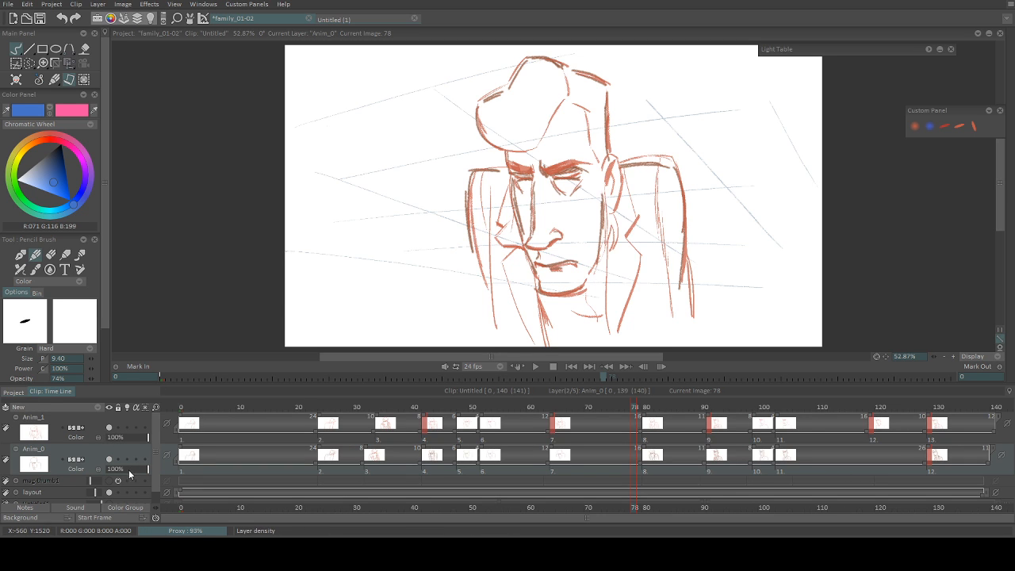
left_click(136, 469)
left_click_drag(137, 469, 122, 470)
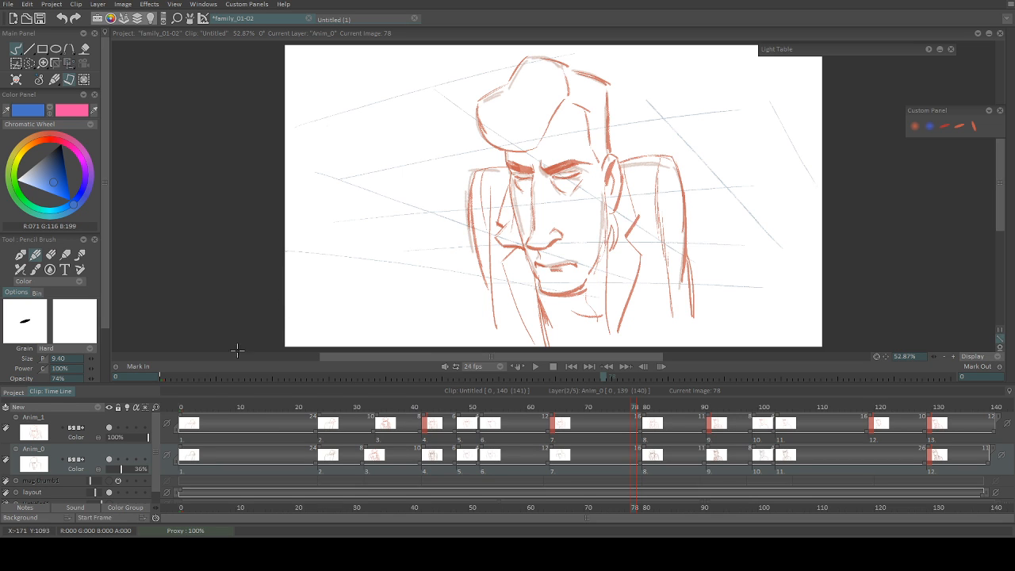
Step: Play Anim_1 over the faded Anim_0 from frame 0 and compare the overlaid drawings at frames 33 and 34
left_click(187, 407)
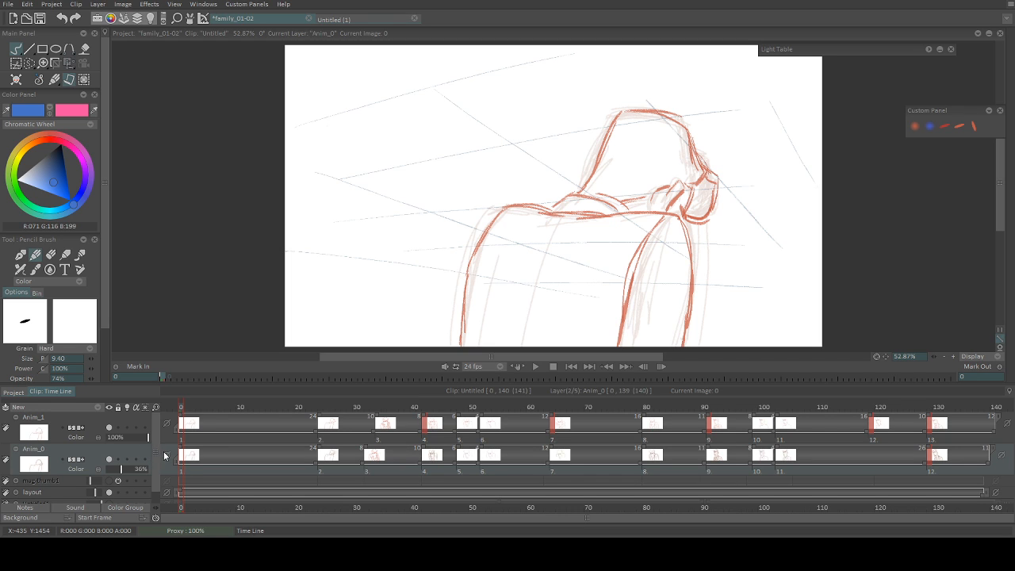
left_click(536, 366)
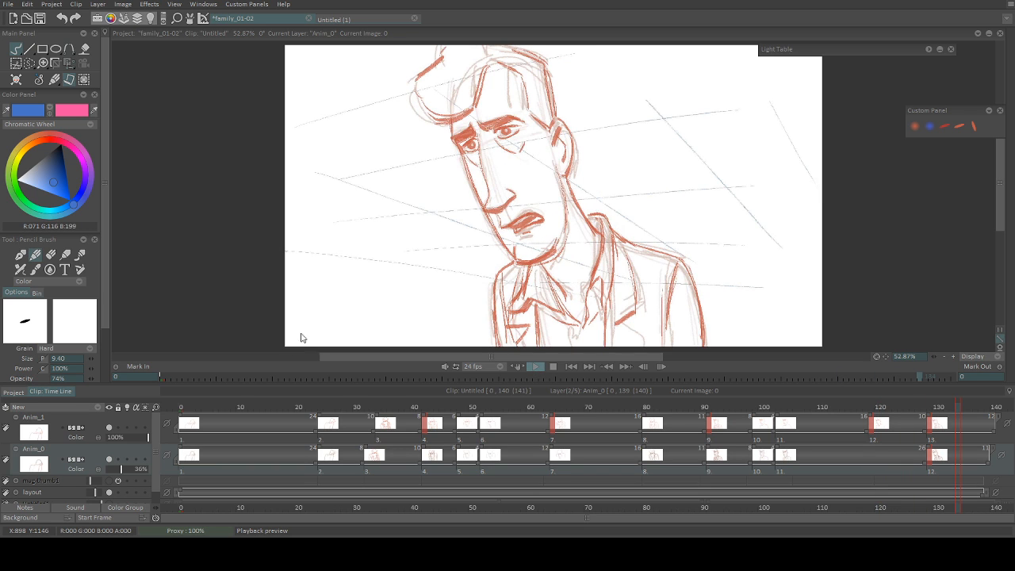
mouse_move(333, 404)
left_mouse_down()
mouse_move(295, 405)
mouse_move(385, 404)
mouse_move(370, 399)
left_mouse_up()
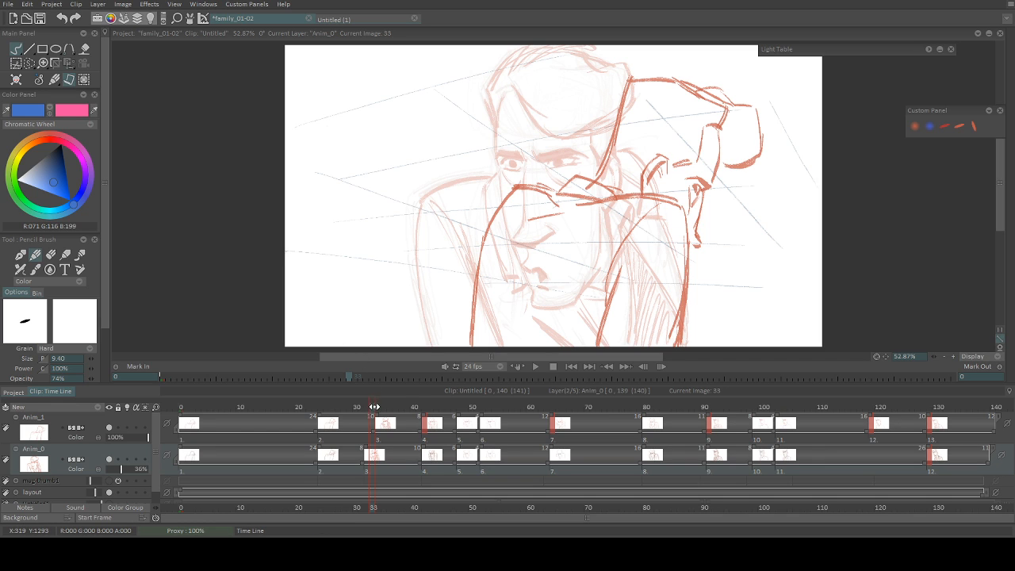
mouse_move(373, 408)
left_mouse_down()
mouse_move(347, 409)
mouse_move(379, 406)
left_mouse_up()
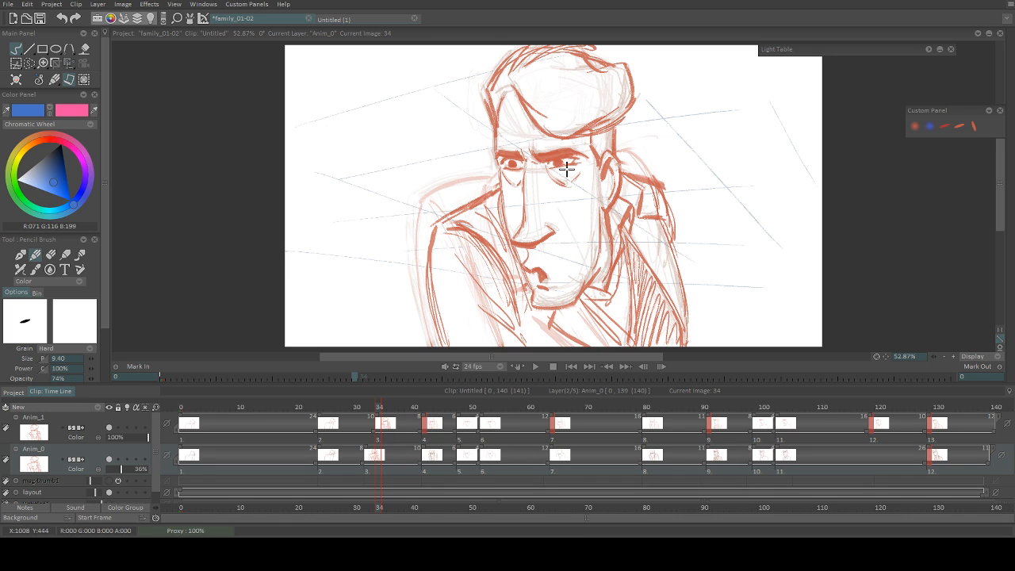
Step: Scrub through the overlaid drawings from frame 34 to frame 56 and return to frame 49
mouse_move(378, 409)
left_mouse_down()
mouse_move(354, 410)
mouse_move(379, 409)
left_mouse_up()
mouse_move(380, 407)
left_mouse_down()
mouse_move(555, 392)
mouse_move(475, 391)
mouse_move(499, 397)
left_mouse_up()
mouse_move(454, 402)
left_mouse_down()
mouse_move(590, 395)
mouse_move(508, 398)
left_mouse_up()
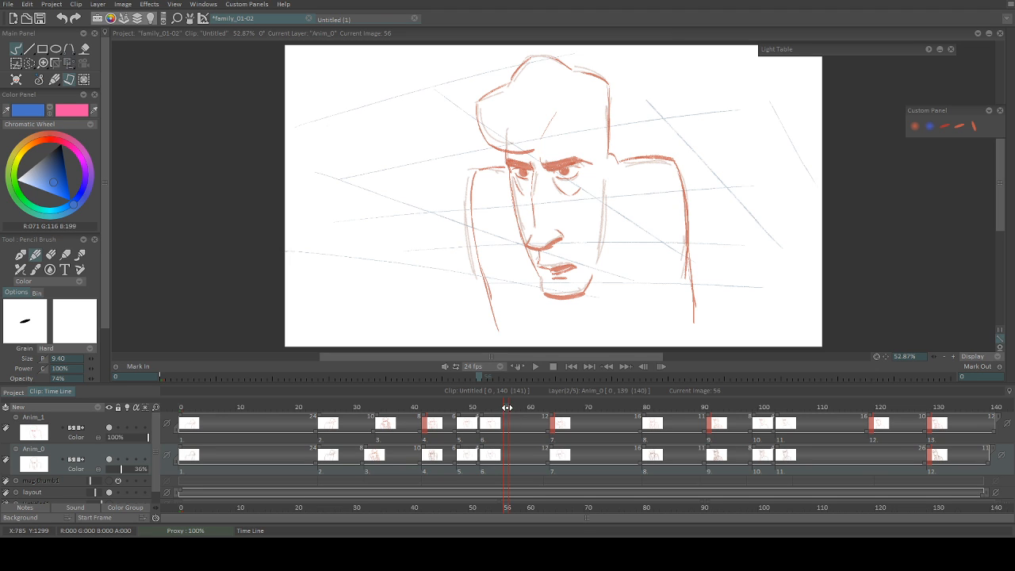
mouse_move(506, 407)
left_mouse_down()
mouse_move(454, 407)
mouse_move(548, 407)
mouse_move(494, 408)
left_mouse_up()
mouse_move(495, 407)
left_mouse_down()
mouse_move(426, 407)
mouse_move(553, 407)
mouse_move(419, 403)
mouse_move(466, 402)
left_mouse_up()
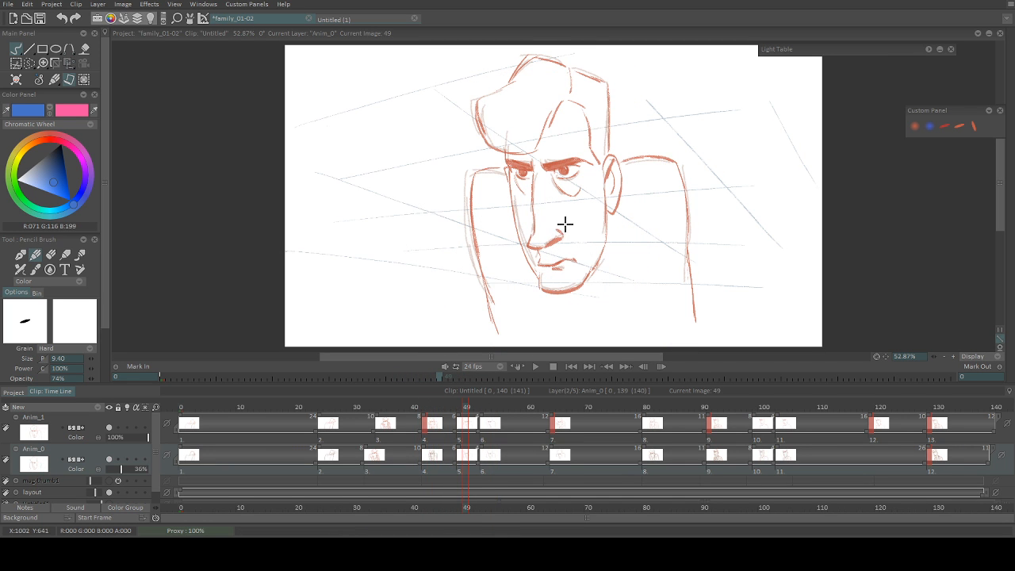
Step: Examine the eyes and ear at frame 49 up close against the faded rough, ending with the full drawing in view
scroll(563, 224, "up", 3)
left_click_drag(685, 205, 702, 204)
left_click_drag(590, 191, 592, 331)
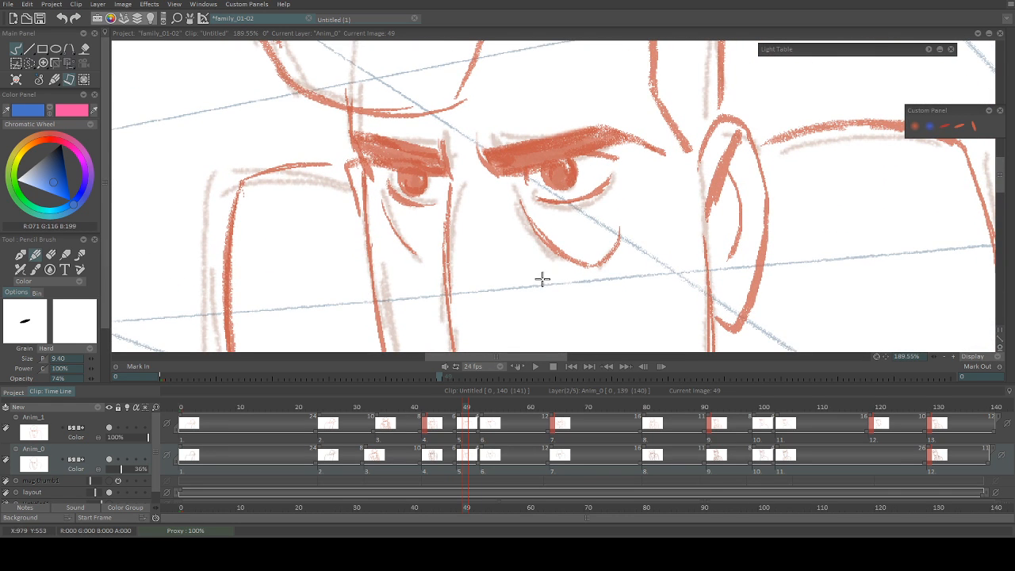
scroll(531, 238, "down", 1)
scroll(452, 190, "down", 3)
left_click_drag(495, 279, 494, 180)
mouse_move(548, 219)
left_mouse_down()
mouse_move(531, 204)
mouse_move(547, 217)
left_mouse_up()
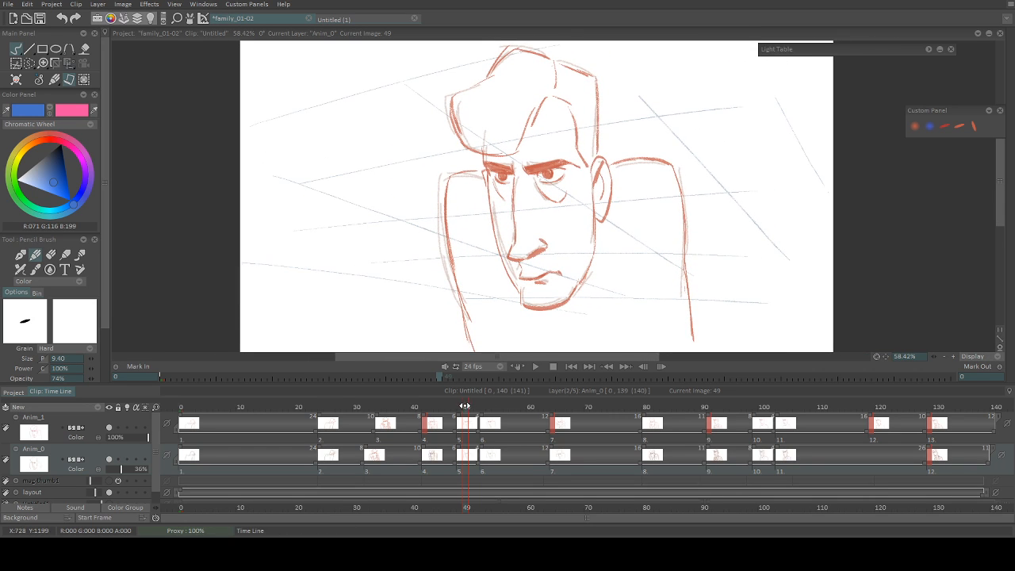
Step: Compare the overlaid poses between frames 49 and 66, revisiting frame 56 and ending at frame 64
mouse_move(465, 406)
left_mouse_down()
mouse_move(436, 406)
mouse_move(481, 407)
left_mouse_up()
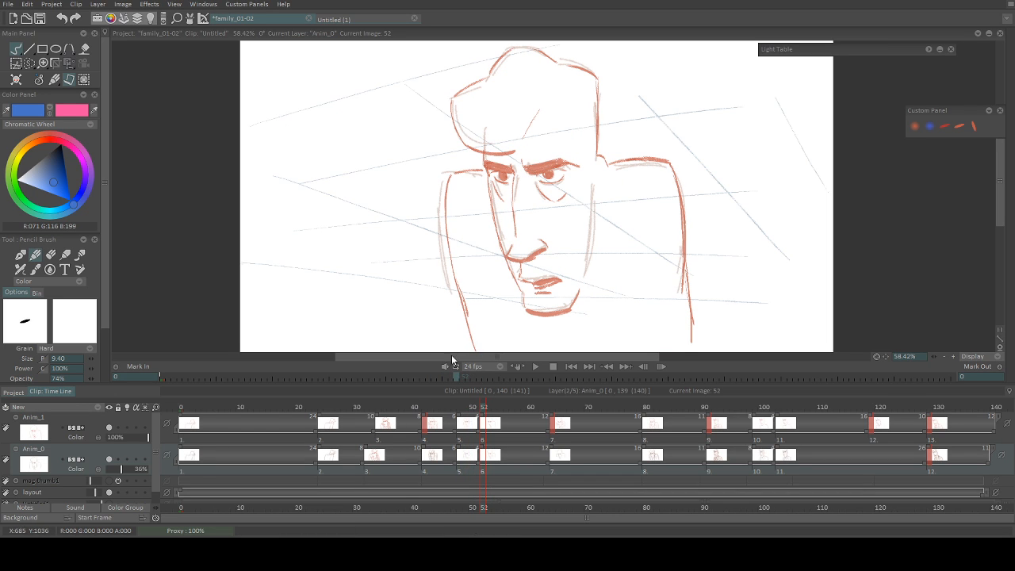
left_click_drag(482, 407, 561, 408)
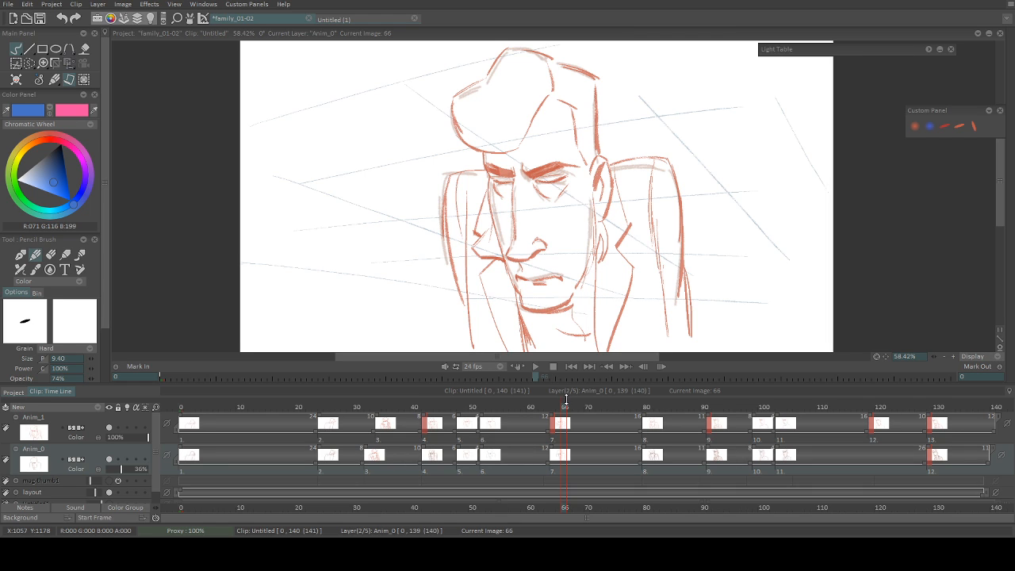
mouse_move(511, 401)
left_mouse_down()
mouse_move(464, 406)
mouse_move(507, 407)
left_mouse_up()
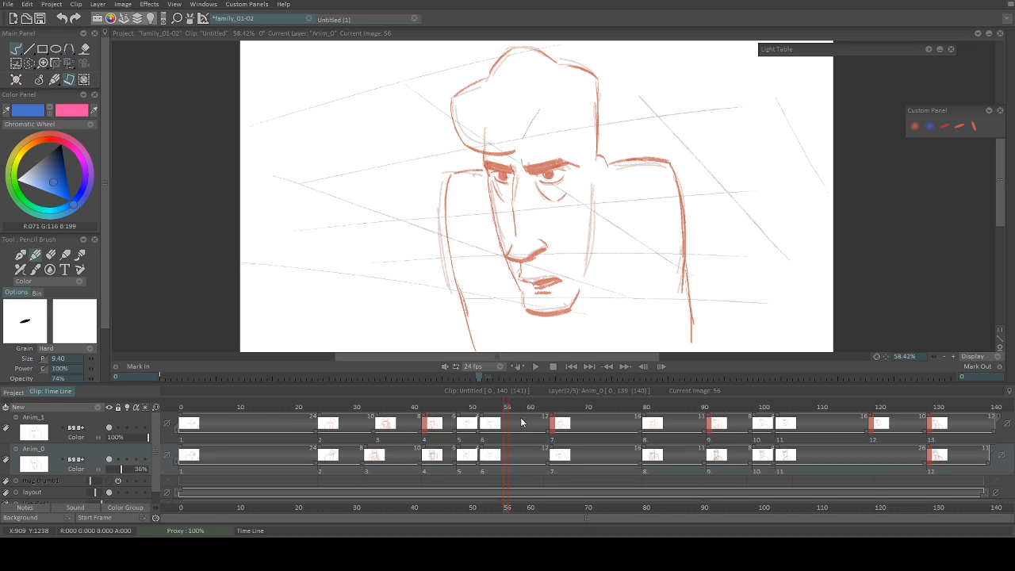
left_click_drag(508, 408, 536, 407)
mouse_move(530, 406)
left_mouse_down()
mouse_move(558, 407)
mouse_move(423, 407)
mouse_move(587, 401)
mouse_move(535, 402)
mouse_move(576, 407)
mouse_move(553, 406)
left_mouse_up()
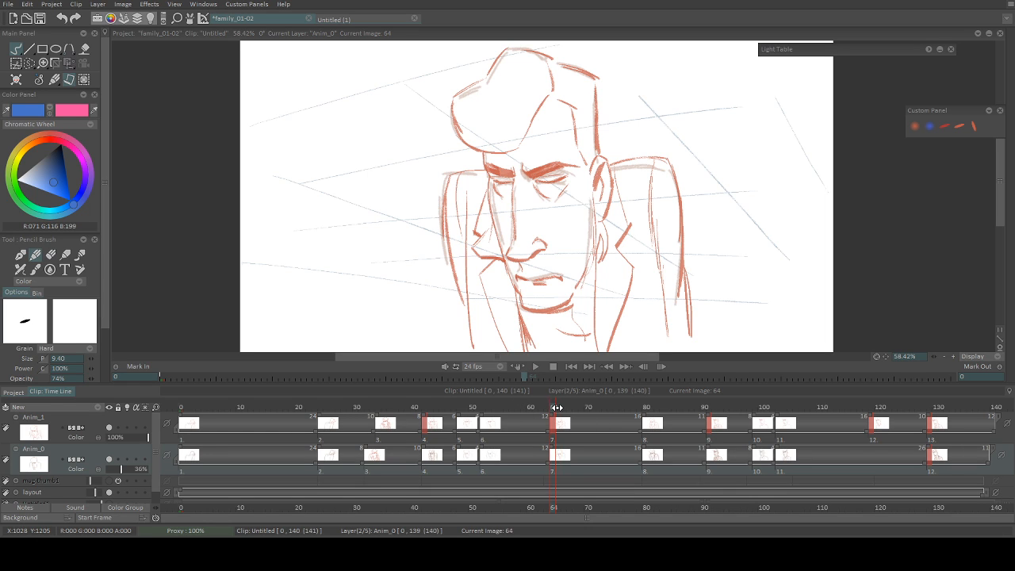
Step: Scrub from frame 64 through frames 92, 98 and 101 to examine the overlaid drawings up to frame 119
mouse_move(553, 407)
left_mouse_down()
mouse_move(563, 407)
mouse_move(542, 407)
mouse_move(733, 407)
mouse_move(601, 407)
mouse_move(712, 407)
left_mouse_up()
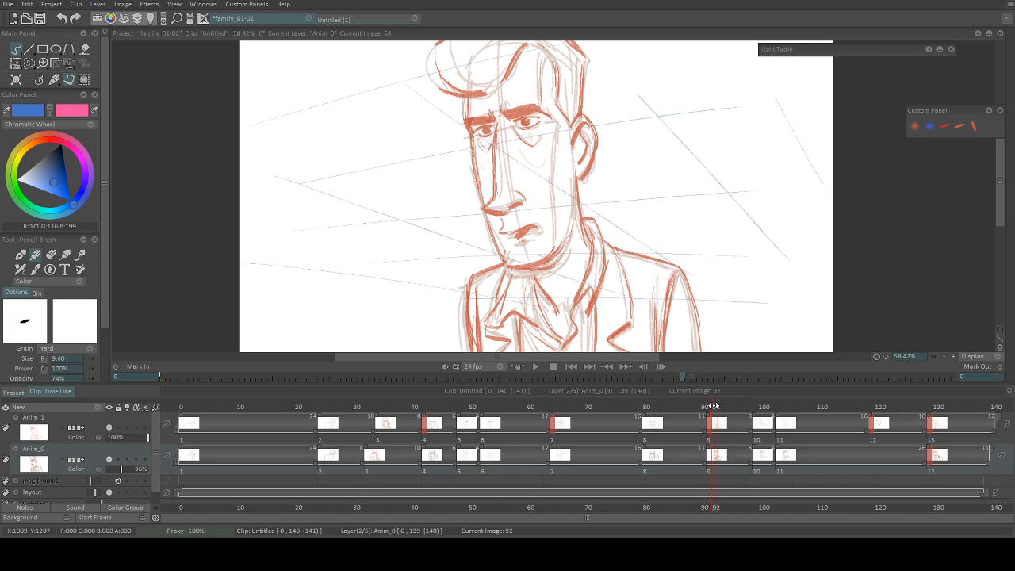
mouse_move(712, 407)
left_mouse_down()
mouse_move(761, 413)
mouse_move(741, 411)
mouse_move(750, 410)
left_mouse_up()
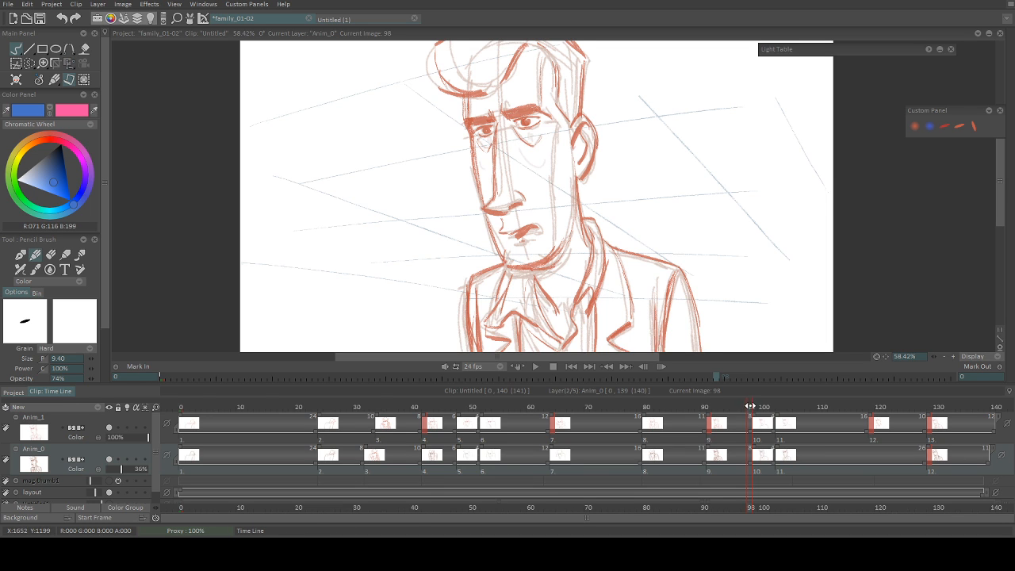
mouse_move(749, 406)
left_mouse_down()
mouse_move(779, 408)
mouse_move(743, 405)
mouse_move(769, 406)
left_mouse_up()
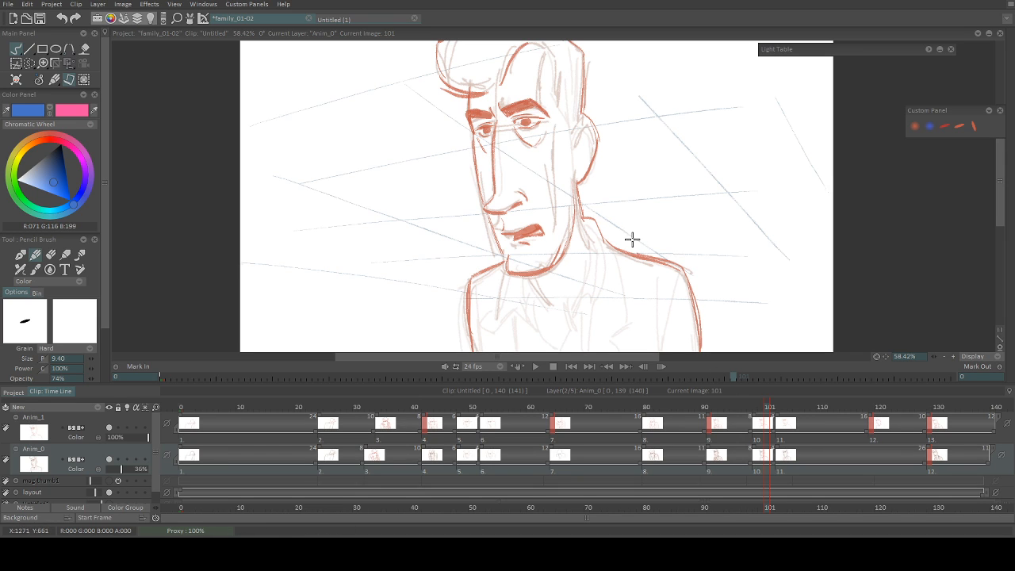
left_click_drag(767, 406, 933, 421)
left_click(873, 406)
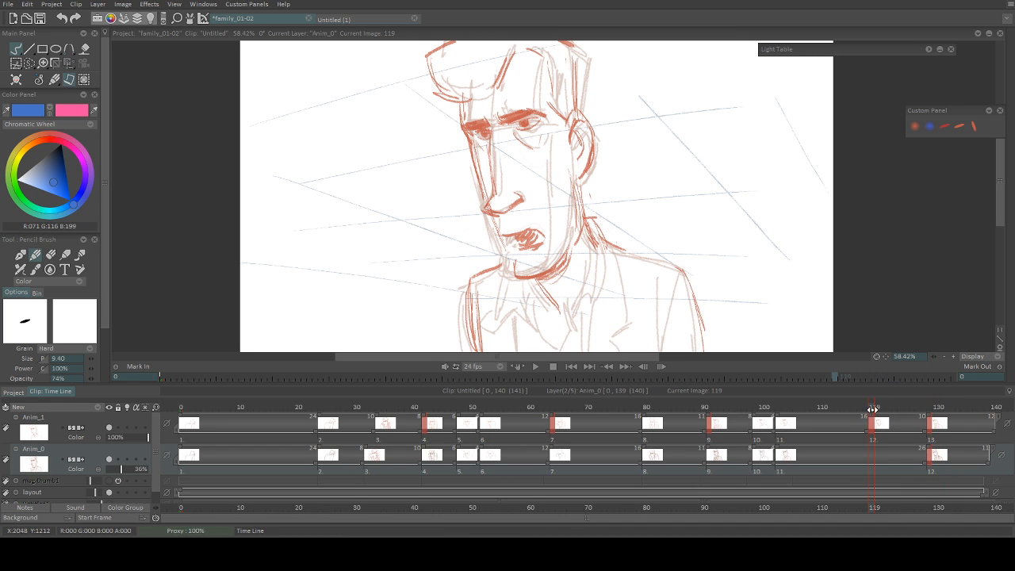
Step: Compare the poses at frames 102, 103 and 130 with the additional Anim_1 drawing at frame 119
left_click_drag(873, 406, 774, 405)
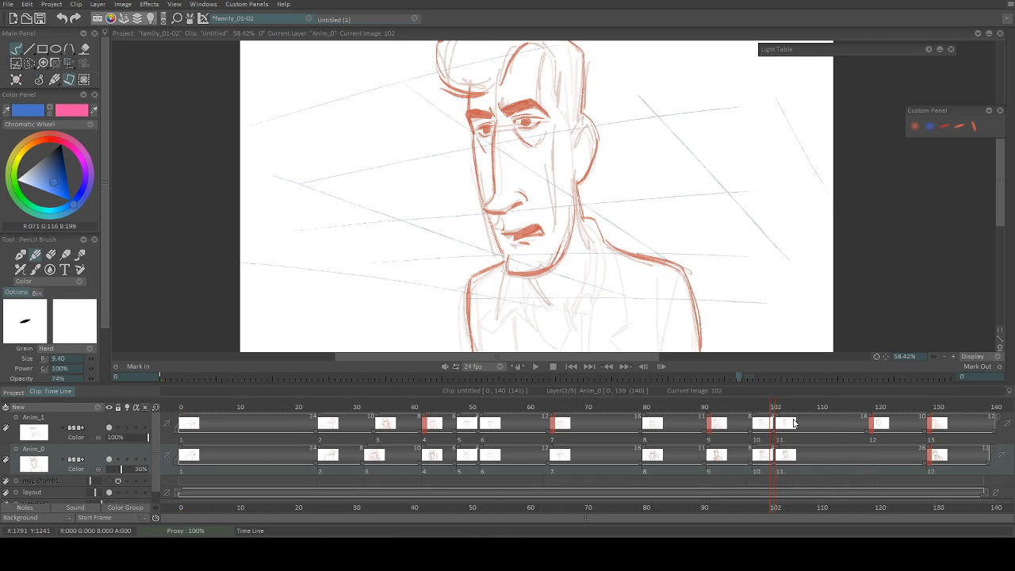
left_click(778, 405)
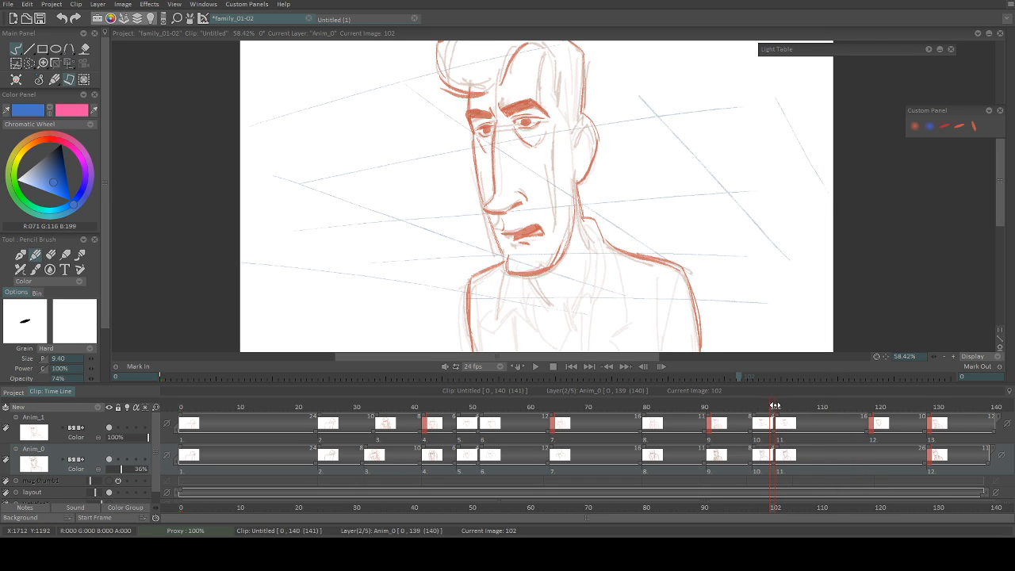
left_click(934, 406)
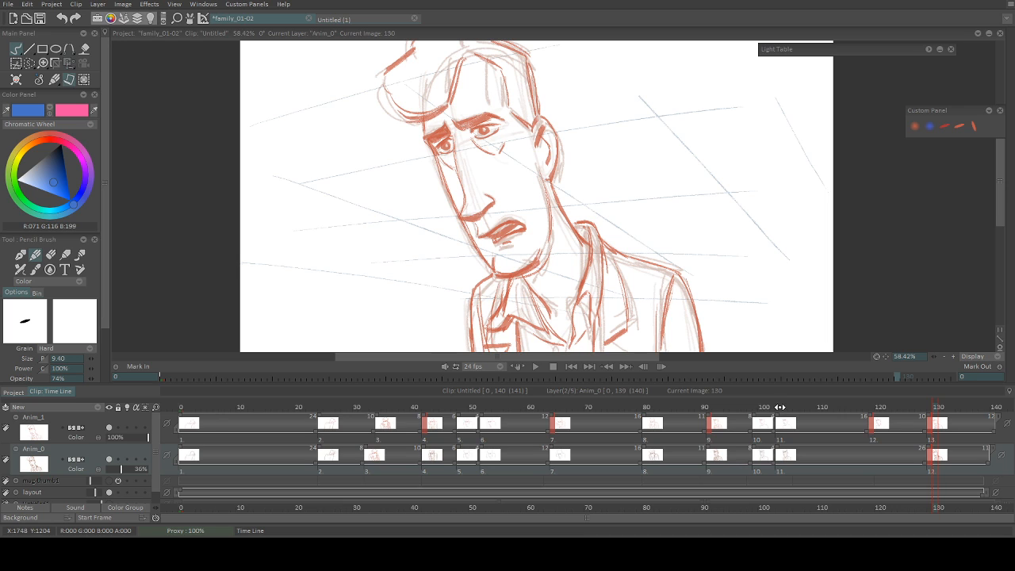
left_click(779, 406)
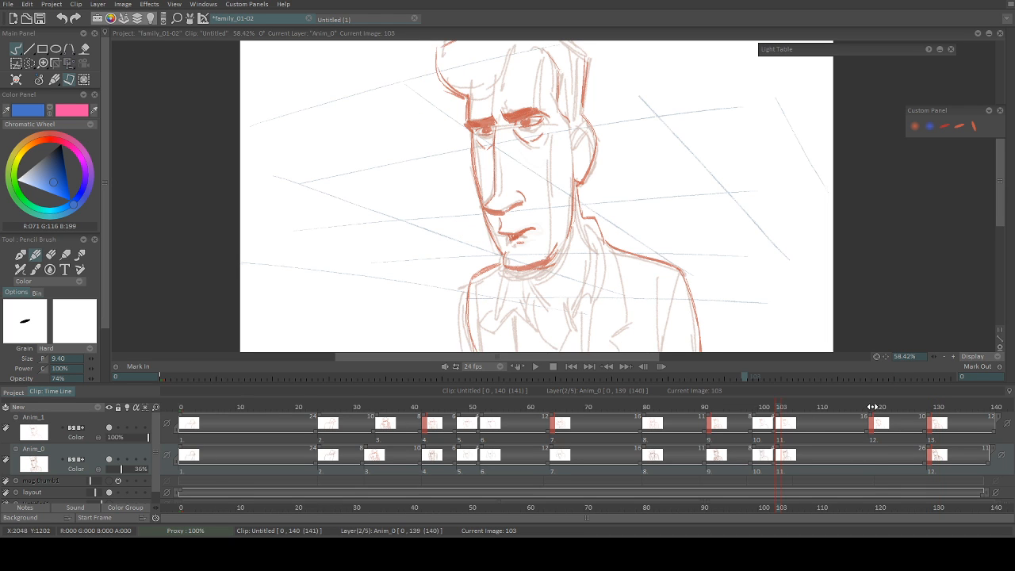
left_click(872, 406)
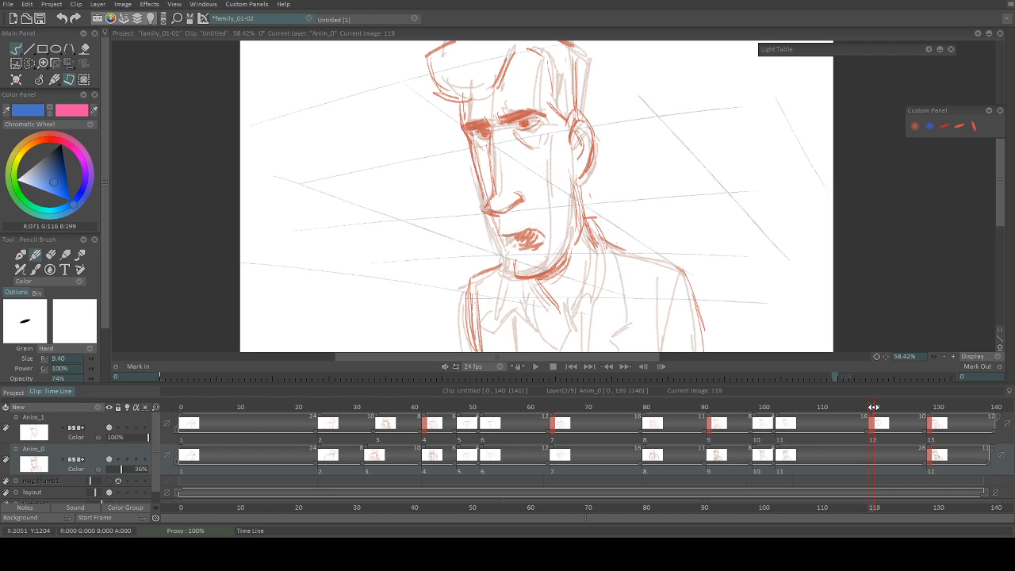
mouse_move(870, 406)
left_mouse_down()
mouse_move(939, 407)
mouse_move(879, 407)
left_mouse_up()
Step: Hide the Anim_0 layer and play the Anim_1 animation on its own from frame 0
left_click(108, 459)
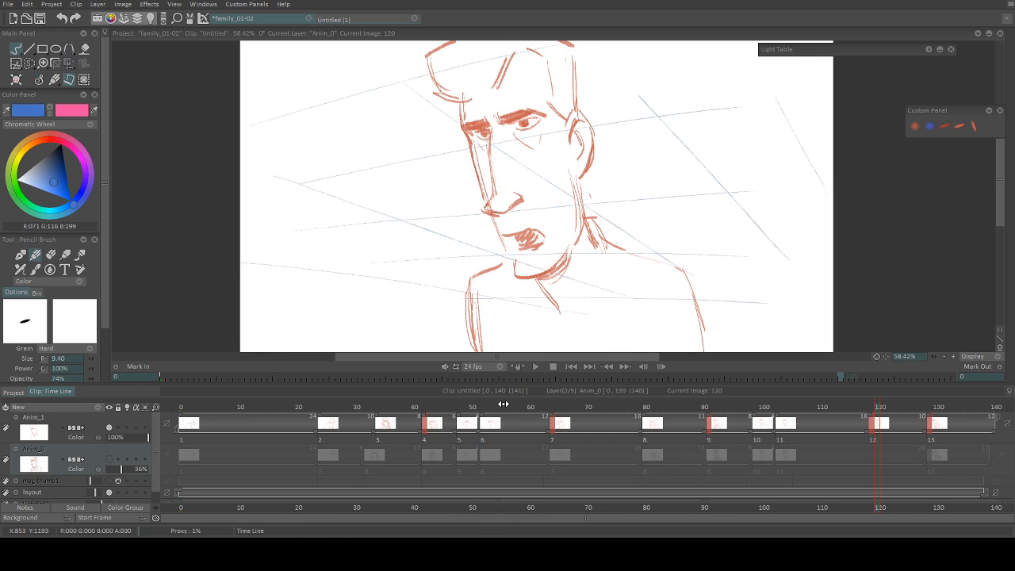
mouse_move(503, 404)
left_mouse_down()
mouse_move(479, 404)
mouse_move(682, 405)
mouse_move(593, 400)
mouse_move(693, 393)
mouse_move(716, 407)
mouse_move(789, 406)
mouse_move(189, 406)
left_mouse_up()
left_click(182, 407)
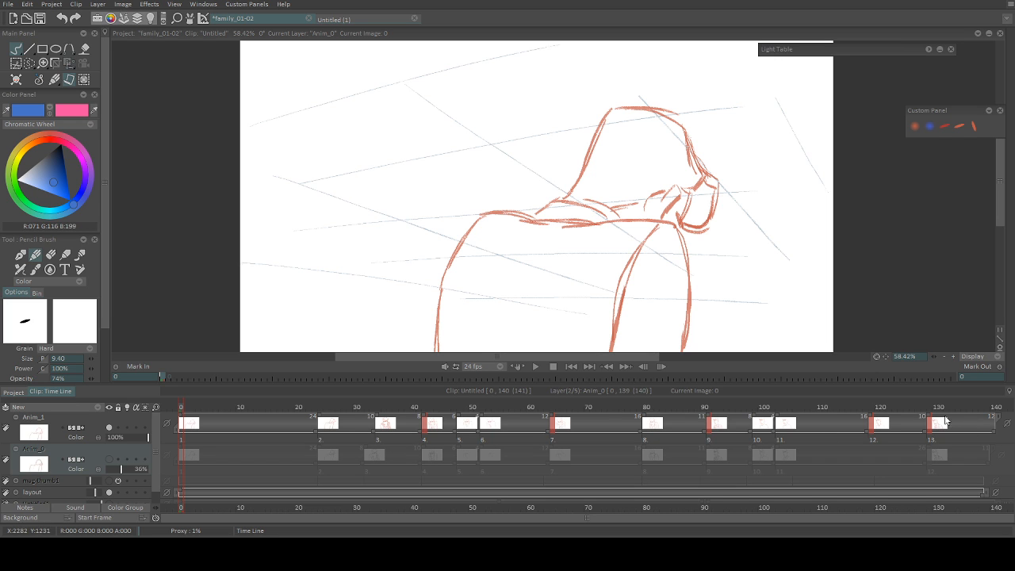
left_click(535, 366)
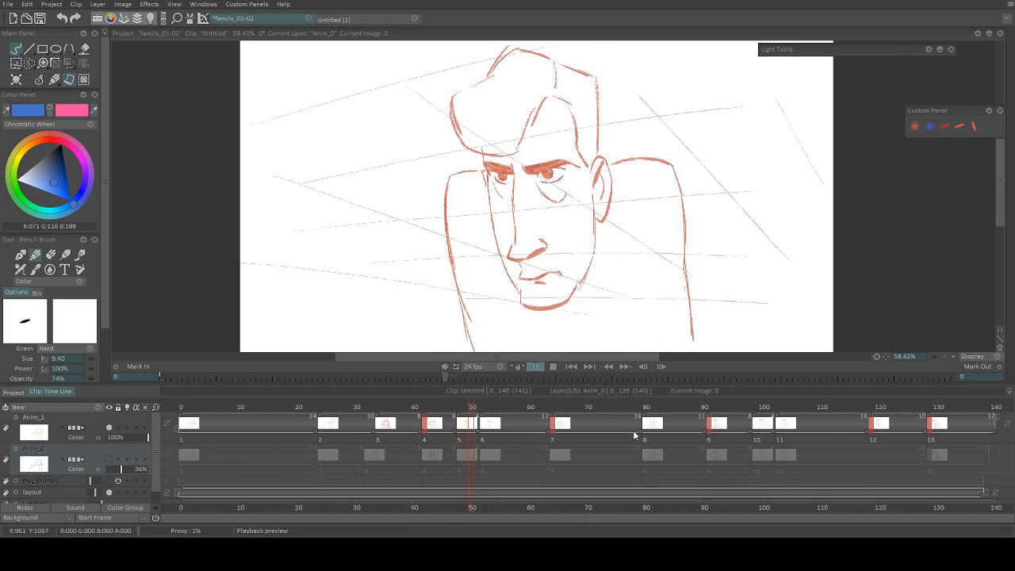
Step: Stop the playback and examine the Anim_1 face drawings around frames 51 to 53, including a close look at the mouth
left_click(552, 366)
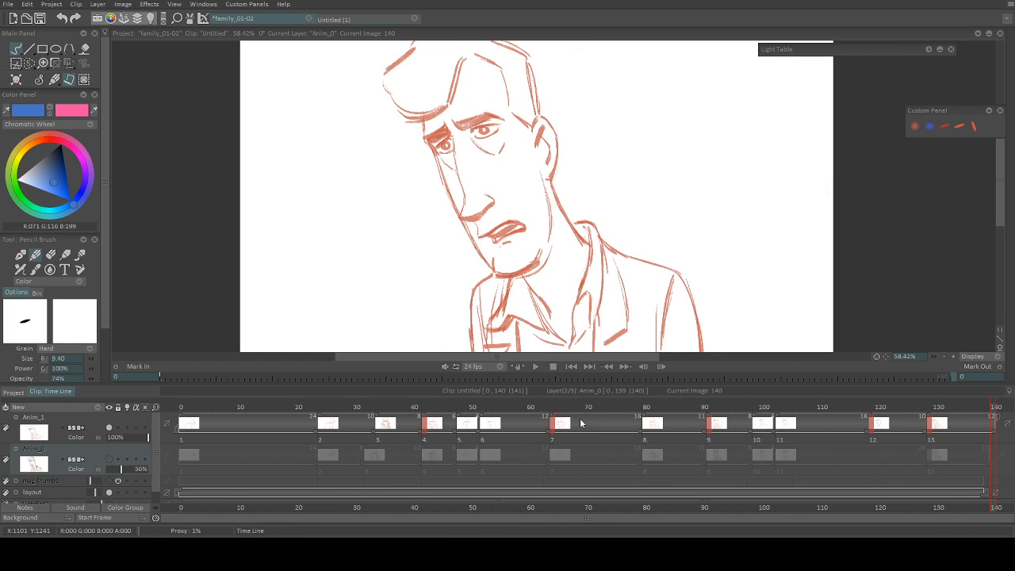
mouse_move(553, 407)
left_mouse_down()
mouse_move(437, 407)
mouse_move(477, 407)
left_mouse_up()
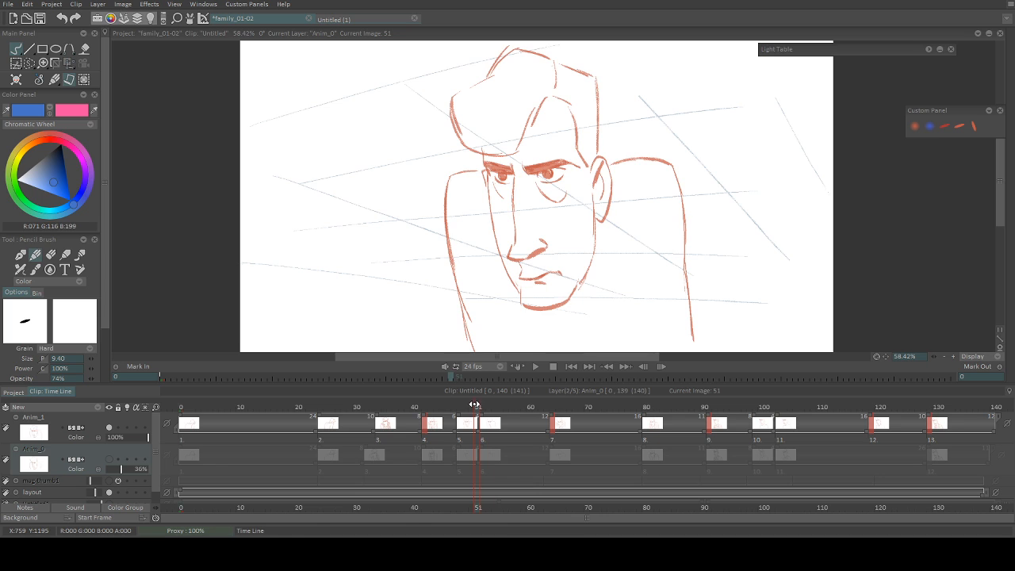
mouse_move(474, 405)
left_mouse_down()
mouse_move(453, 408)
mouse_move(488, 412)
left_mouse_up()
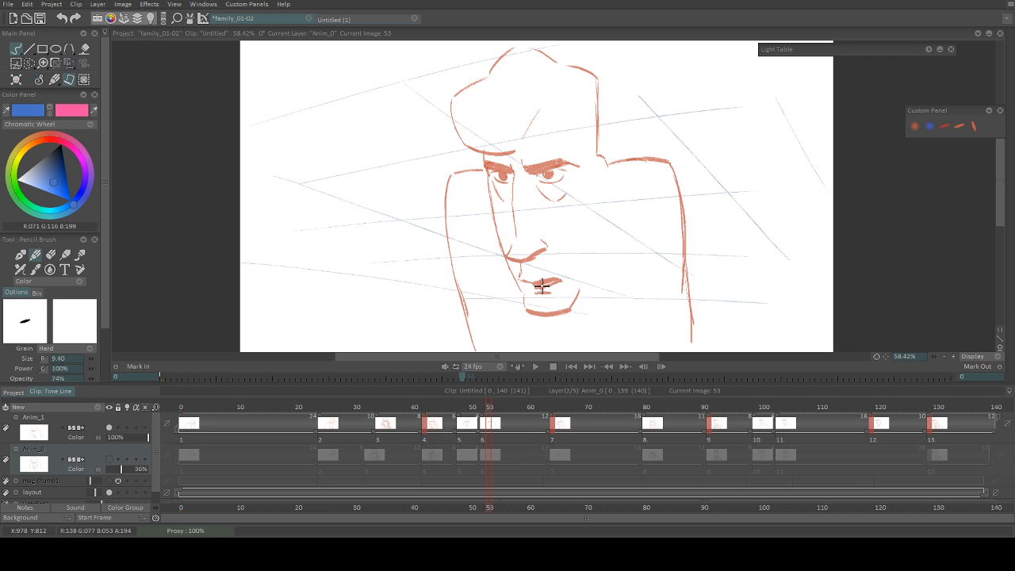
scroll(548, 276, "up", 6)
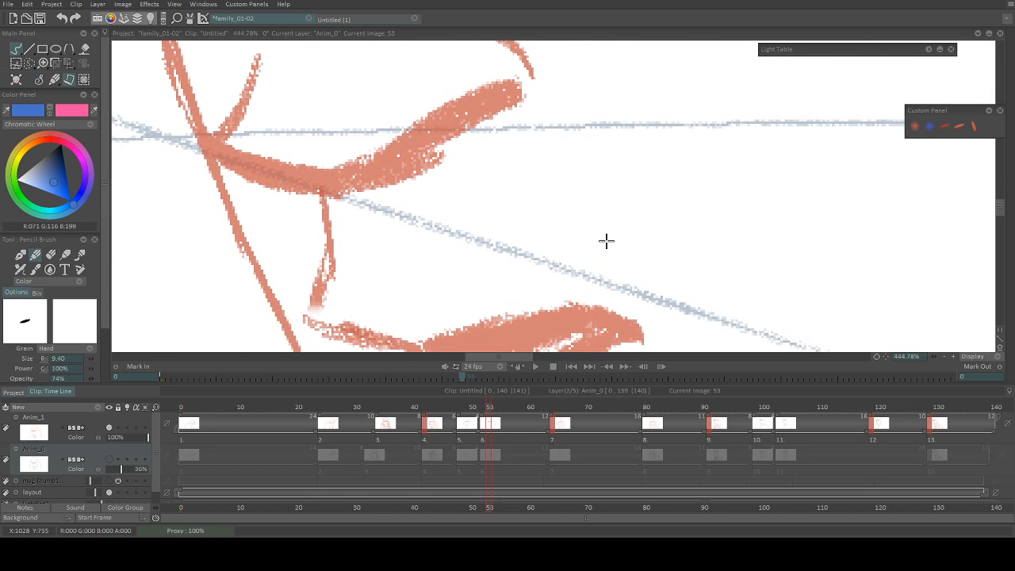
left_click_drag(568, 279, 572, 149)
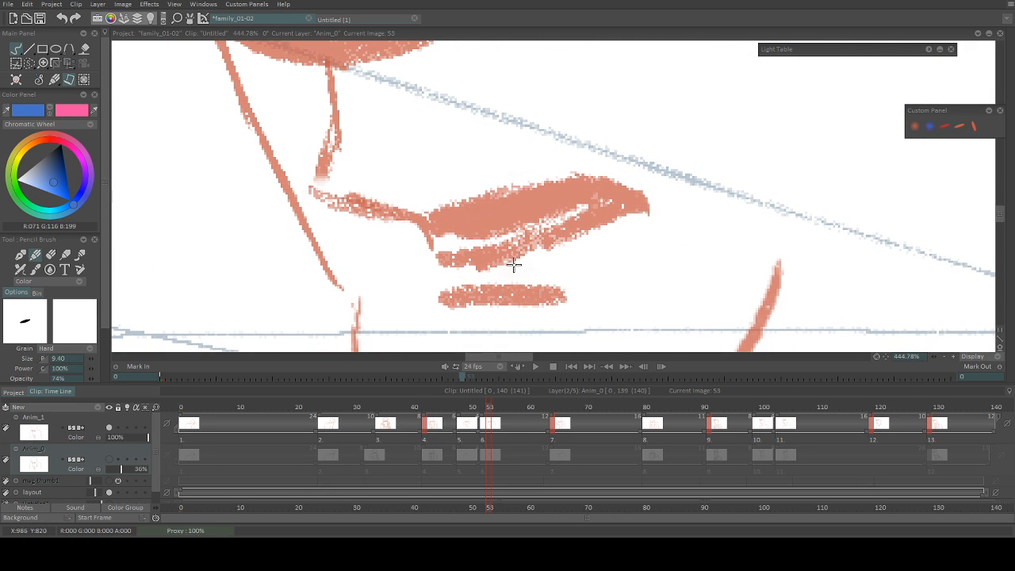
scroll(513, 265, "down", 6)
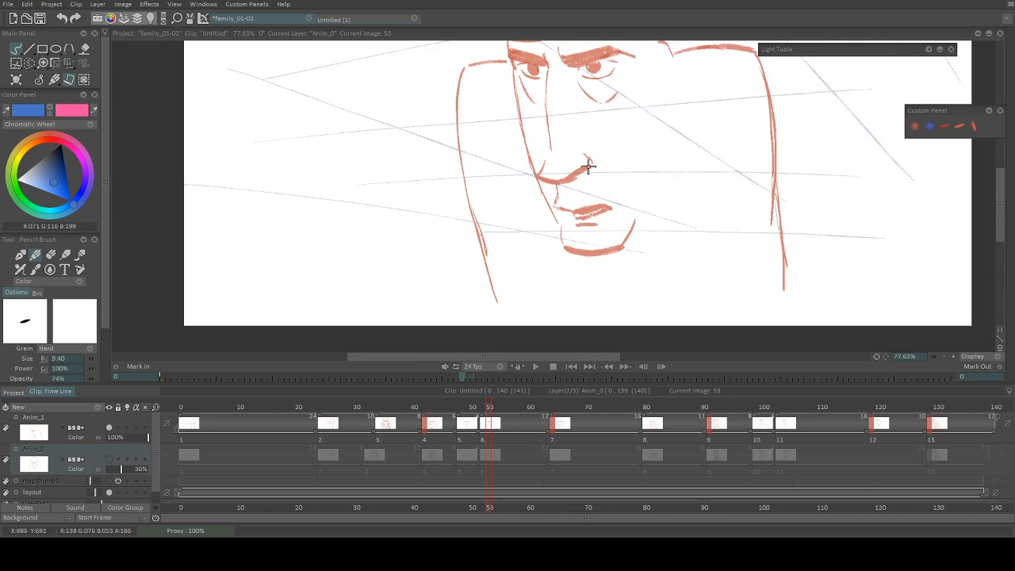
left_click_drag(587, 167, 568, 219)
scroll(560, 233, "down", 1)
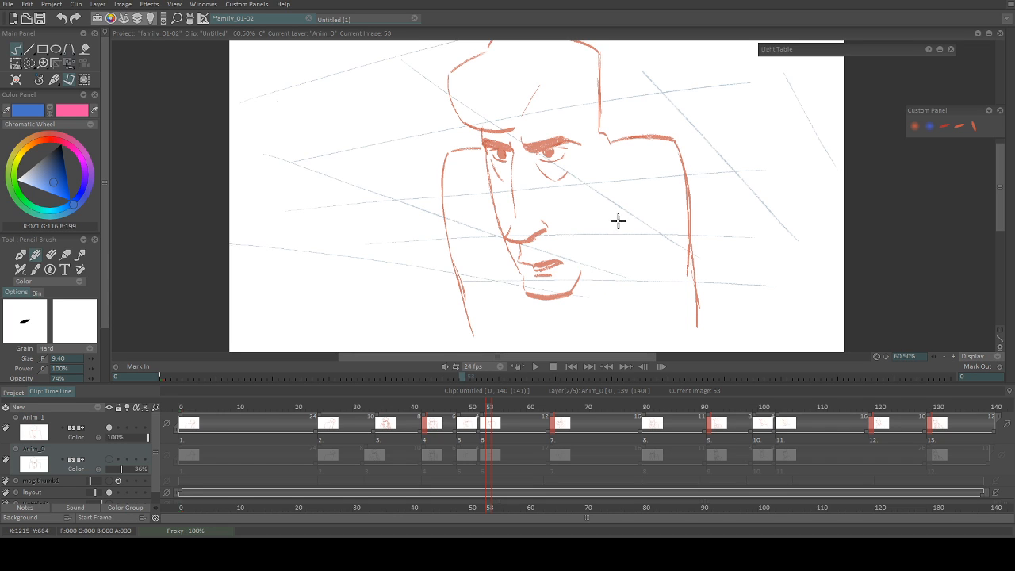
left_click(483, 407)
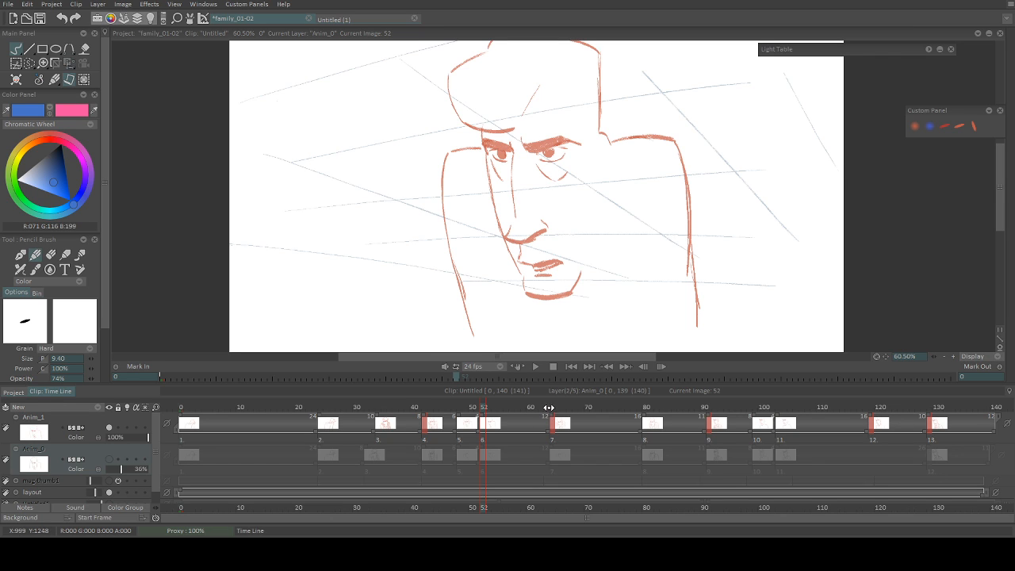
Step: Write a circled 1 beside the Anim_1 drawing at frame 0 with the red custom pencil
mouse_move(184, 406)
left_mouse_down()
mouse_move(797, 402)
mouse_move(182, 402)
left_mouse_up()
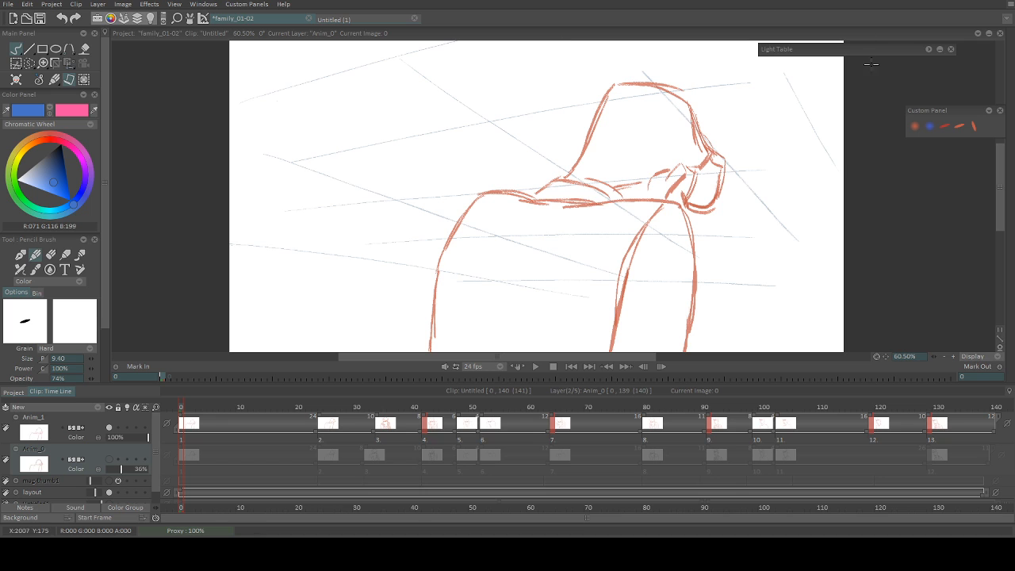
left_click(957, 126)
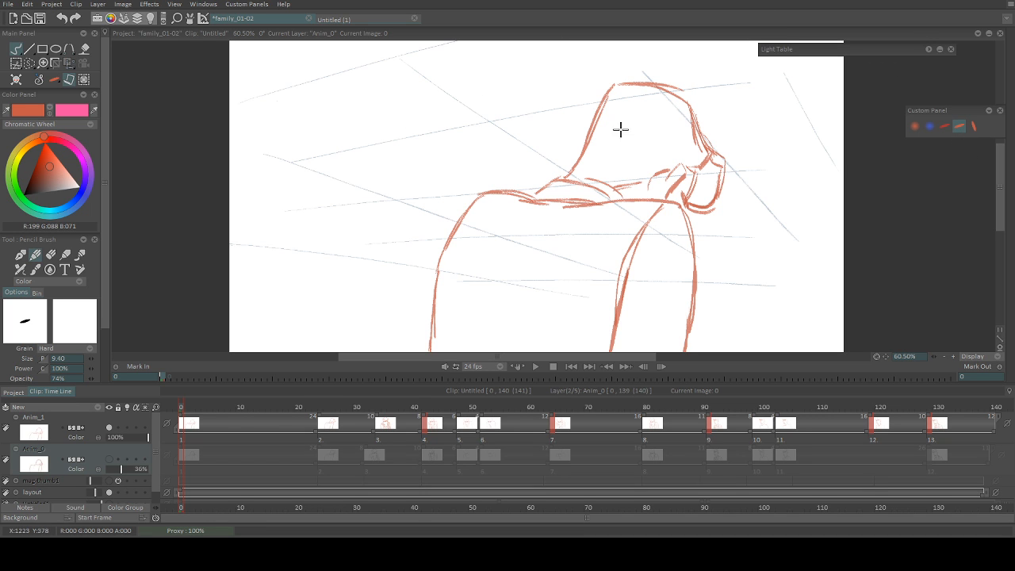
mouse_move(599, 127)
left_mouse_down()
mouse_move(597, 163)
mouse_move(512, 162)
left_mouse_up()
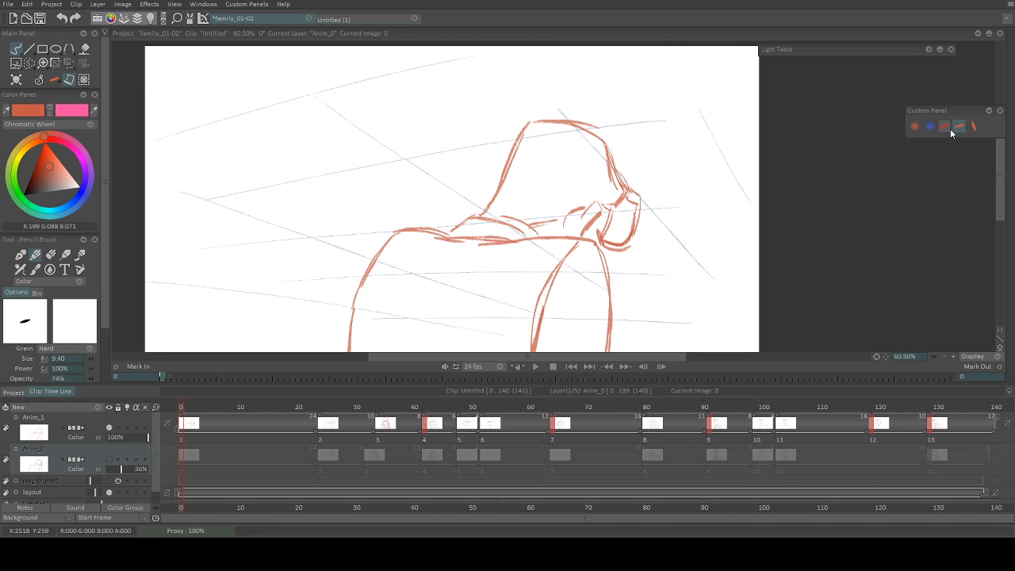
left_click(56, 421)
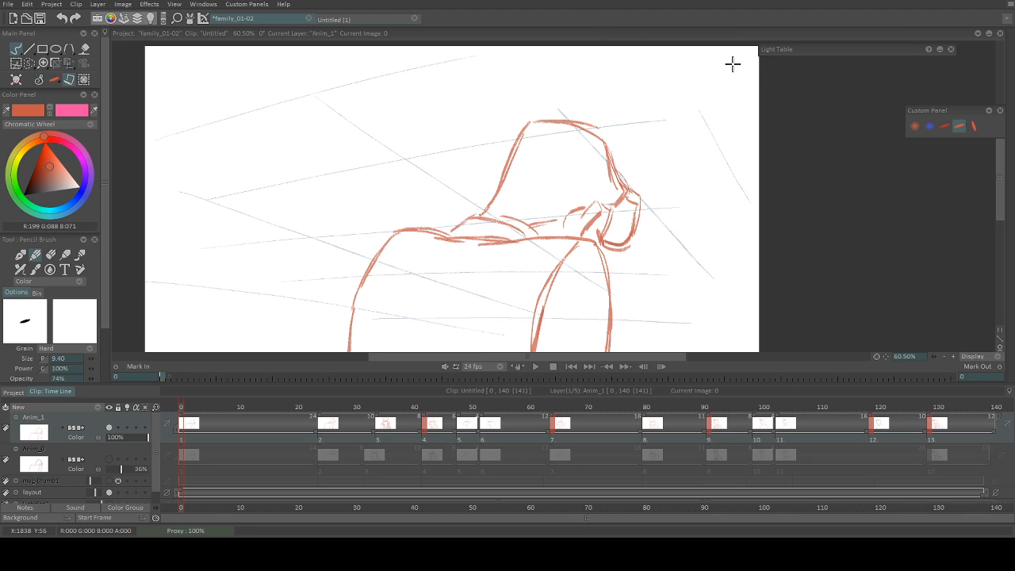
mouse_move(722, 60)
left_mouse_down()
mouse_move(721, 75)
mouse_move(731, 66)
mouse_move(719, 53)
left_mouse_up()
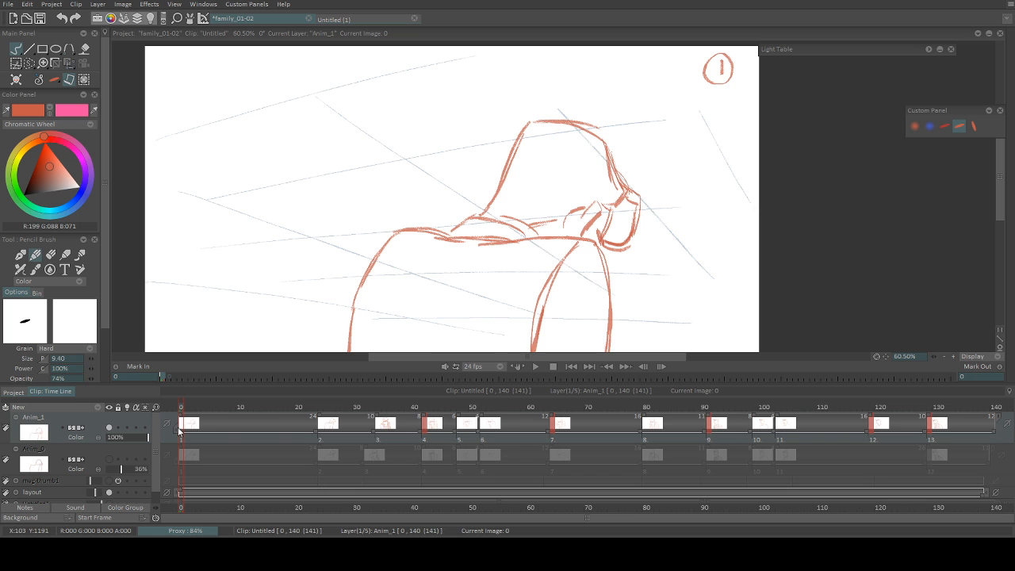
left_click_drag(179, 431, 182, 429)
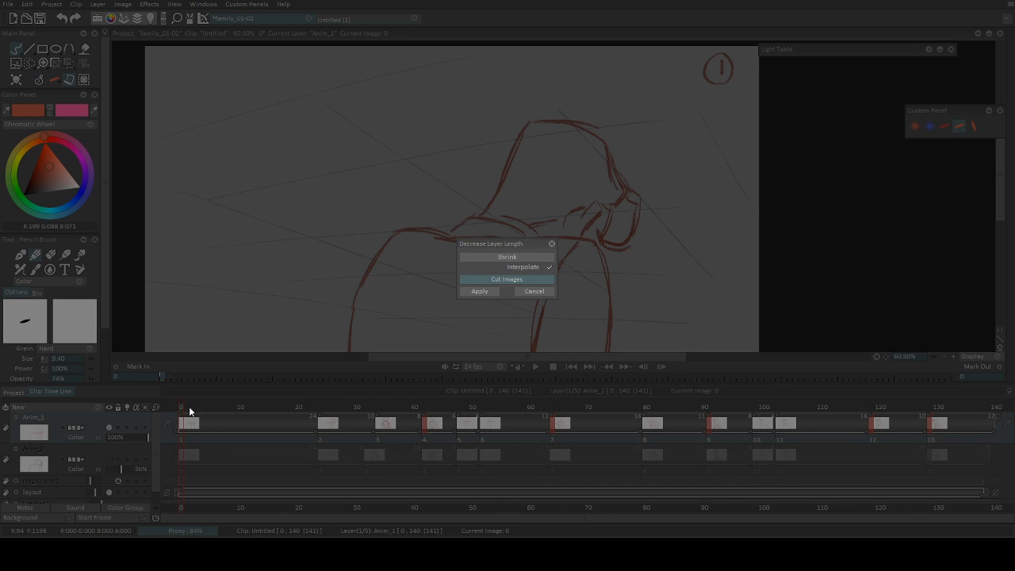
left_click(533, 291)
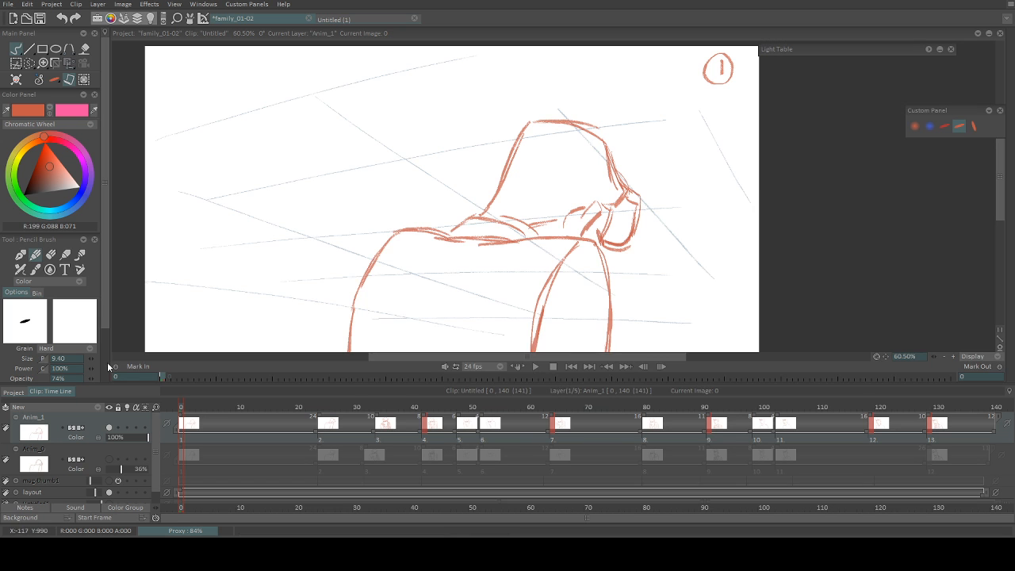
mouse_move(154, 433)
left_mouse_down()
mouse_move(154, 446)
mouse_move(153, 419)
left_mouse_up()
Step: Write a circled 24 beside the second Anim_1 drawing at frame 24
left_click(321, 406)
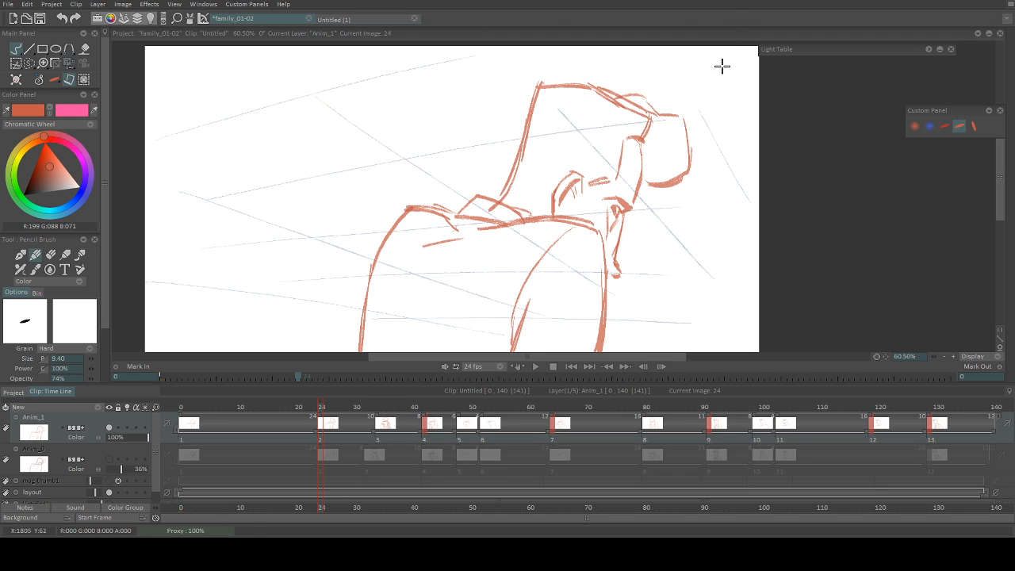
mouse_move(718, 63)
left_mouse_down()
mouse_move(727, 75)
mouse_move(739, 70)
left_mouse_up()
left_click_drag(734, 76, 730, 53)
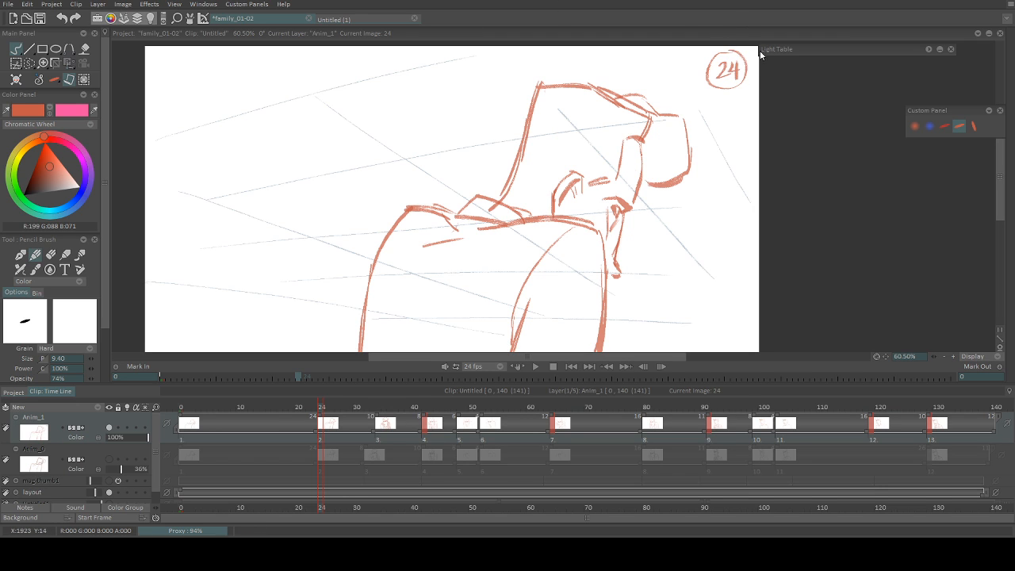
Step: Write the frame numbers beside the third and fourth Anim_1 drawings, starting at frame 34
left_click(380, 408)
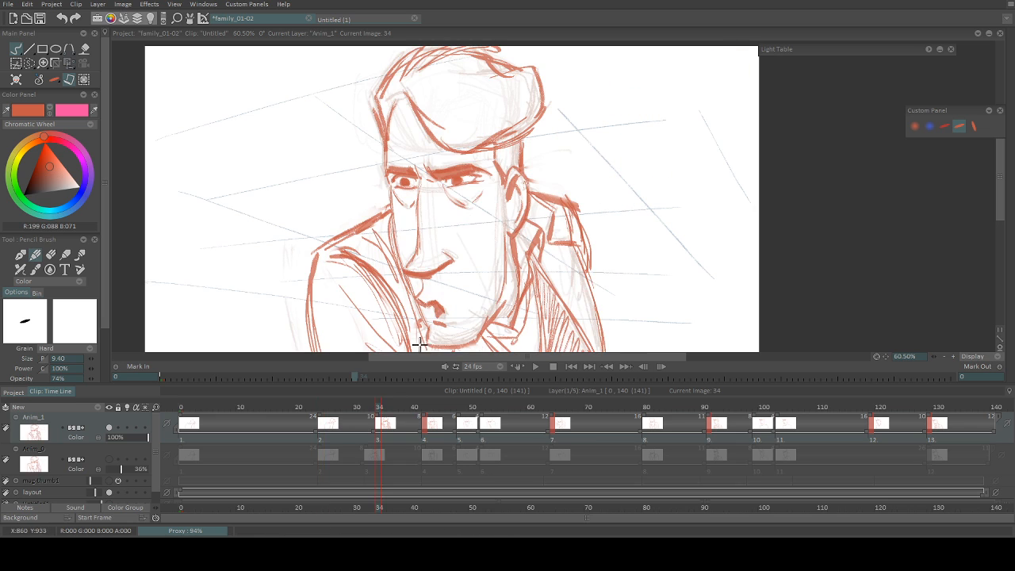
mouse_move(712, 74)
left_mouse_down()
mouse_move(729, 75)
mouse_move(721, 62)
left_mouse_up()
left_click_drag(381, 407, 425, 407)
mouse_move(706, 76)
left_mouse_down()
mouse_move(713, 100)
mouse_move(734, 96)
mouse_move(714, 66)
mouse_move(713, 98)
mouse_move(726, 73)
mouse_move(698, 81)
mouse_move(716, 79)
mouse_move(713, 89)
left_mouse_up()
Step: Write the frame numbers beside the fifth and sixth Anim_1 drawings
left_click(459, 407)
left_click(484, 406)
left_click_drag(714, 71, 724, 70)
left_click_drag(728, 72, 742, 86)
mouse_move(730, 62)
left_mouse_down()
mouse_move(717, 101)
mouse_move(723, 63)
mouse_move(735, 83)
left_mouse_up()
Step: Label the seventh Anim_1 drawing with its frame number, the eighth with a circled 80 and the ninth with 91
left_click(553, 407)
mouse_move(725, 52)
left_mouse_down()
mouse_move(702, 61)
mouse_move(749, 60)
mouse_move(762, 77)
mouse_move(727, 68)
mouse_move(740, 74)
mouse_move(716, 51)
mouse_move(719, 75)
mouse_move(734, 60)
mouse_move(728, 51)
mouse_move(732, 88)
mouse_move(692, 78)
mouse_move(702, 68)
mouse_move(718, 92)
mouse_move(698, 61)
mouse_move(696, 71)
left_mouse_up()
left_click(644, 404)
left_click(710, 407)
Step: Write the frame numbers beside the tenth, eleventh and twelfth Anim_1 drawings, with a circled 103 on the eleventh
left_click(757, 407)
left_click(781, 407)
left_click(872, 408)
mouse_move(702, 58)
left_mouse_down()
mouse_move(701, 71)
mouse_move(717, 78)
mouse_move(707, 51)
left_mouse_up()
Step: Write a circled 129 beside the last Anim_1 drawing at frame 129
left_click(932, 407)
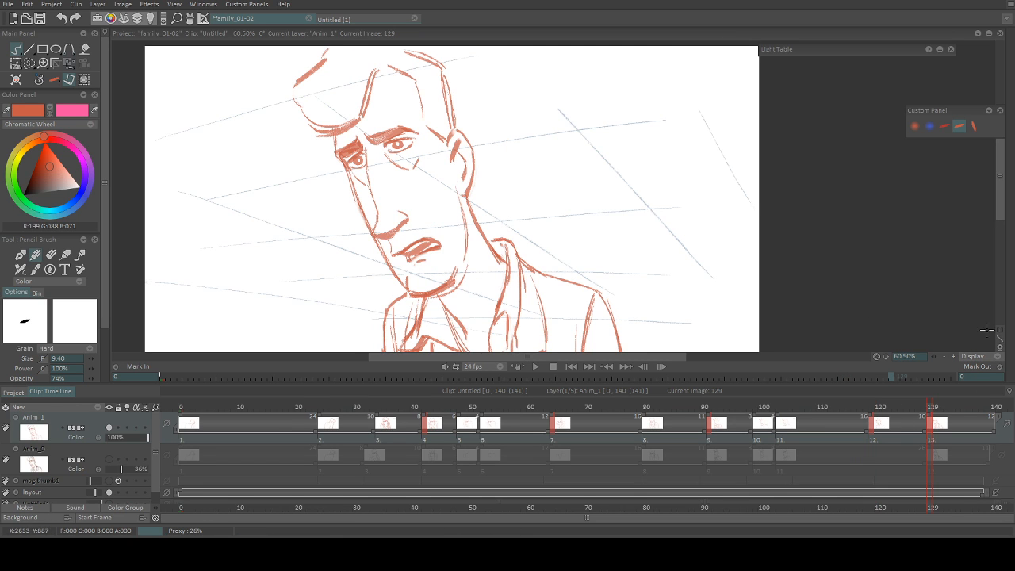
left_click_drag(708, 70, 707, 85)
left_click_drag(715, 73, 728, 86)
left_click_drag(729, 73, 736, 98)
mouse_move(734, 60)
left_mouse_down()
mouse_move(739, 97)
mouse_move(735, 60)
left_mouse_up()
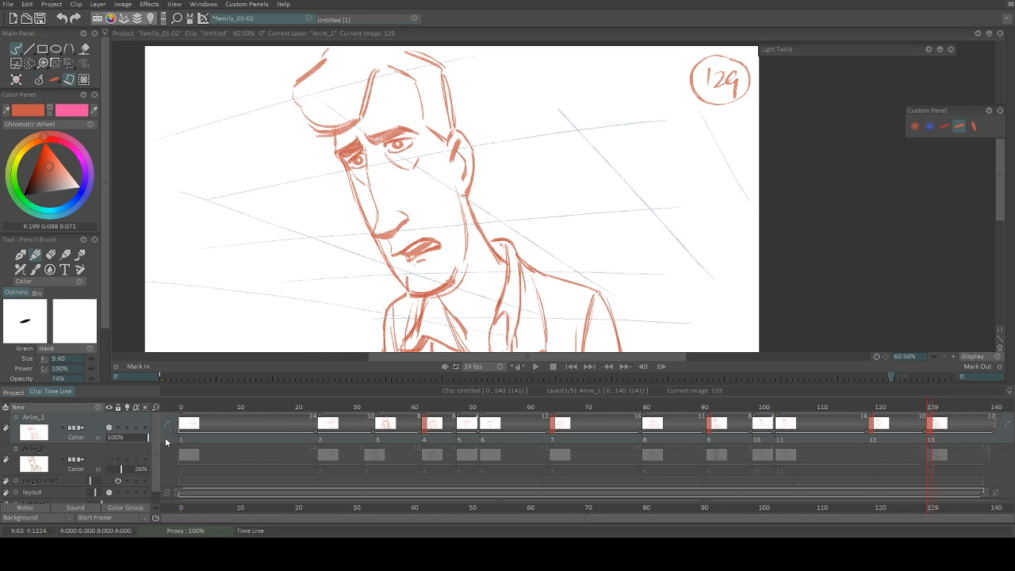
Step: Extend the first Anim_1 drawing's exposure to 25 frames and trim its beginning so the layer starts at frame 1
left_click_drag(180, 417, 183, 418)
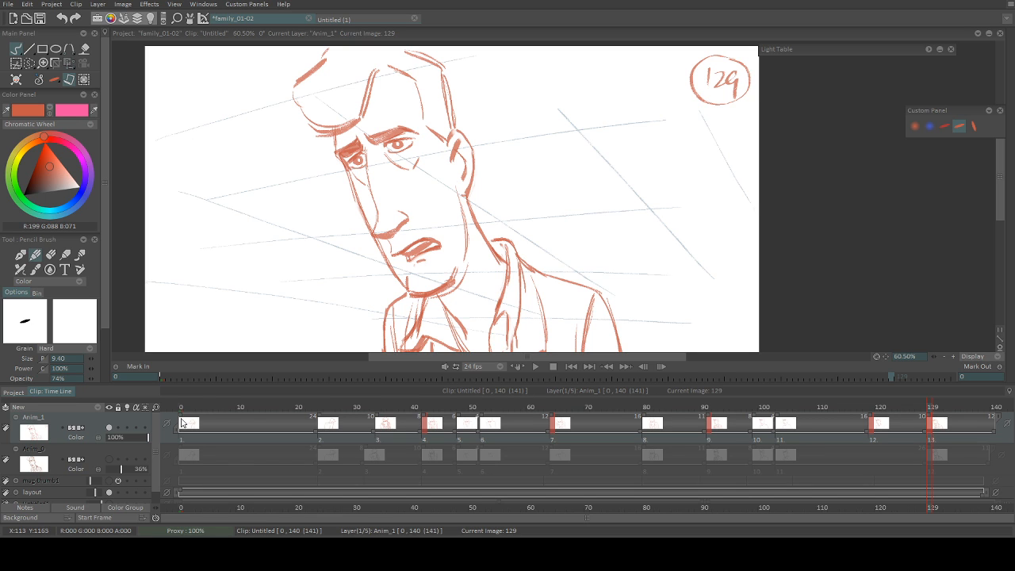
left_click_drag(317, 433, 322, 436)
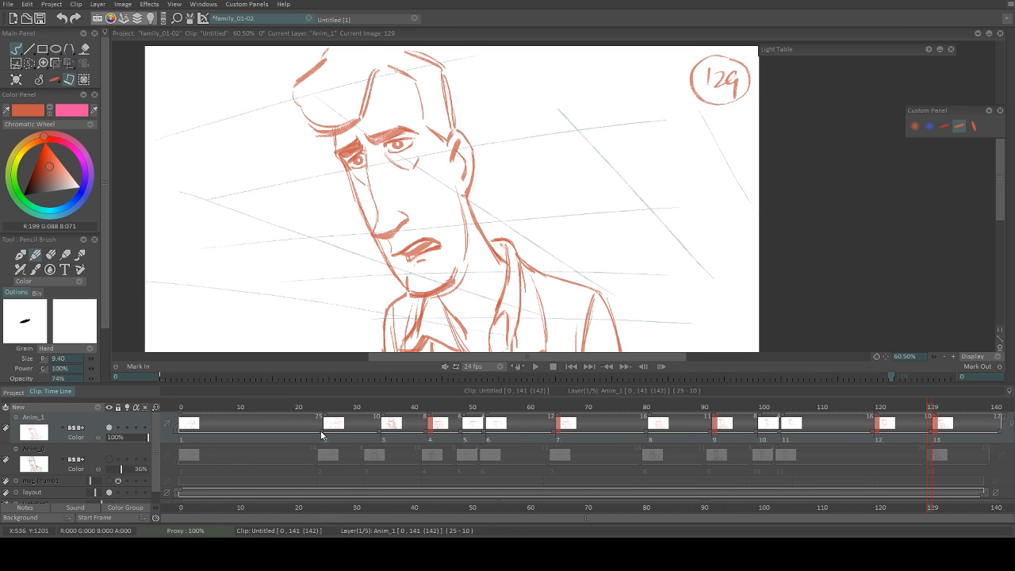
left_click(182, 419)
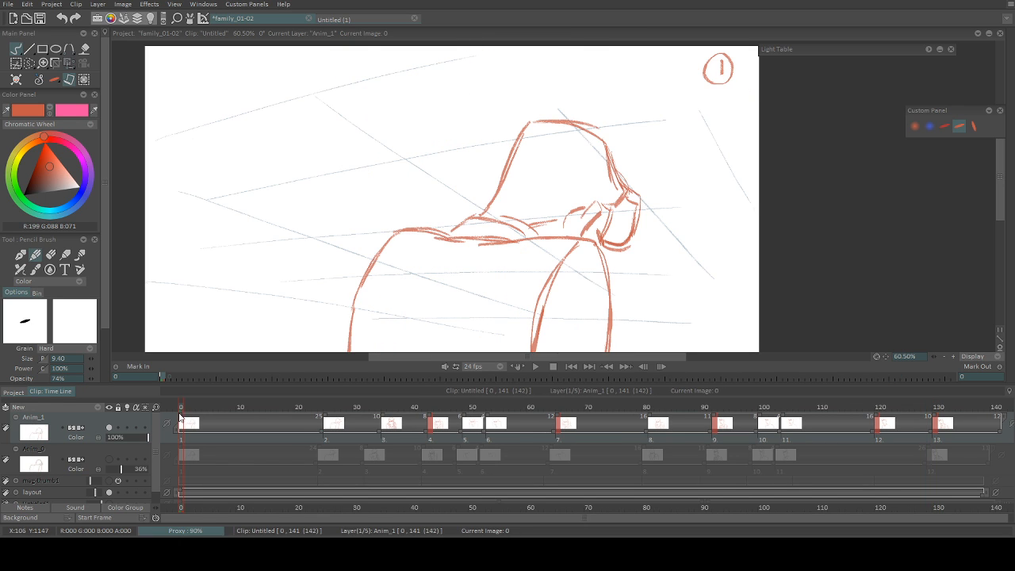
left_click_drag(181, 420, 187, 420)
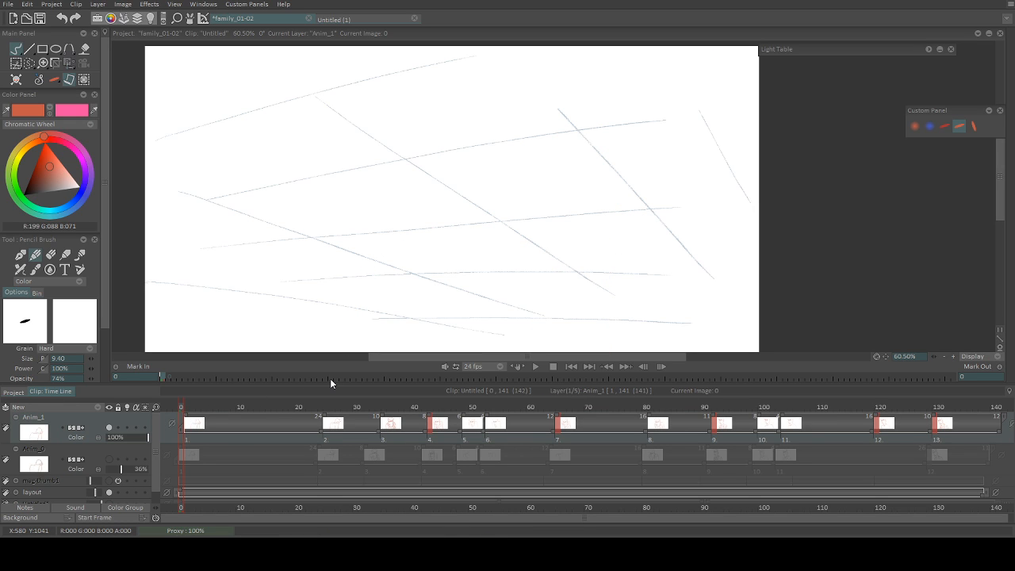
key("Right")
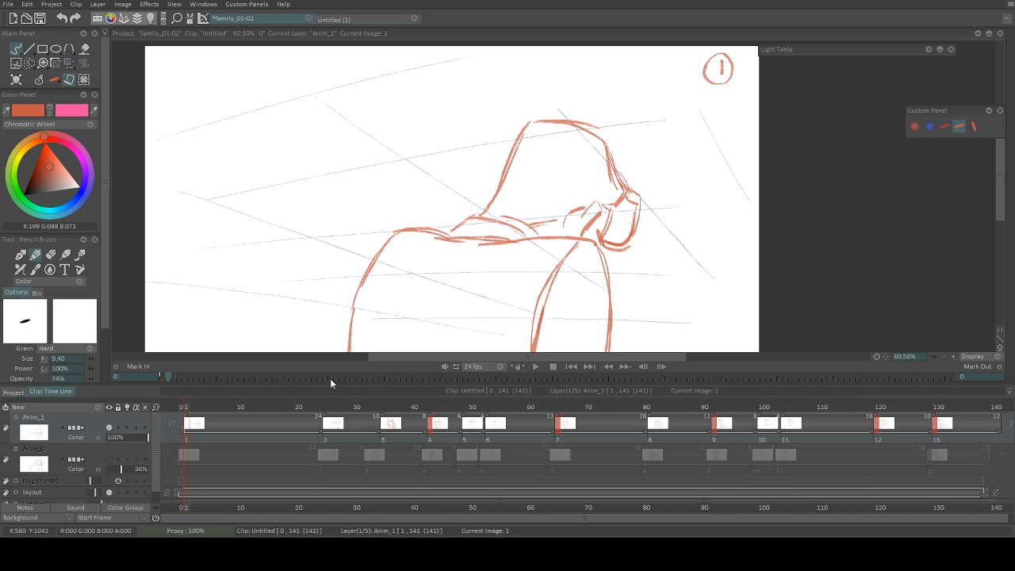
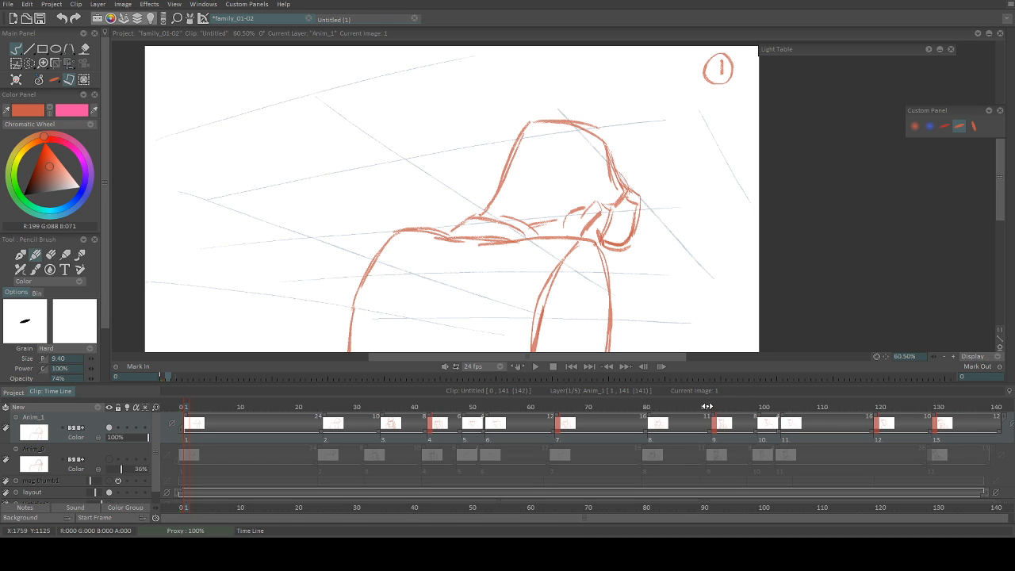
Step: Retime the ninth Anim_1 drawing to start at frame 91 and shift the following drawings one frame earlier, ending the layer at frame 140
mouse_move(716, 408)
left_mouse_down()
mouse_move(609, 405)
mouse_move(727, 408)
mouse_move(709, 416)
left_mouse_up()
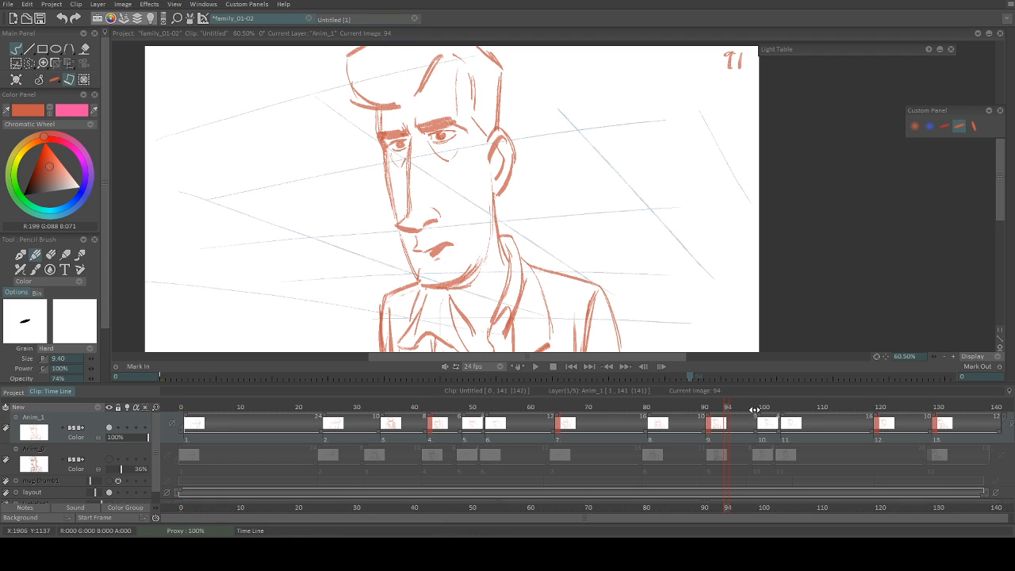
mouse_move(726, 407)
left_mouse_down()
mouse_move(798, 407)
mouse_move(753, 408)
mouse_move(780, 408)
mouse_move(750, 430)
mouse_move(756, 409)
mouse_move(891, 409)
mouse_move(985, 423)
mouse_move(981, 407)
mouse_move(835, 396)
mouse_move(780, 409)
mouse_move(947, 416)
mouse_move(867, 408)
left_mouse_up()
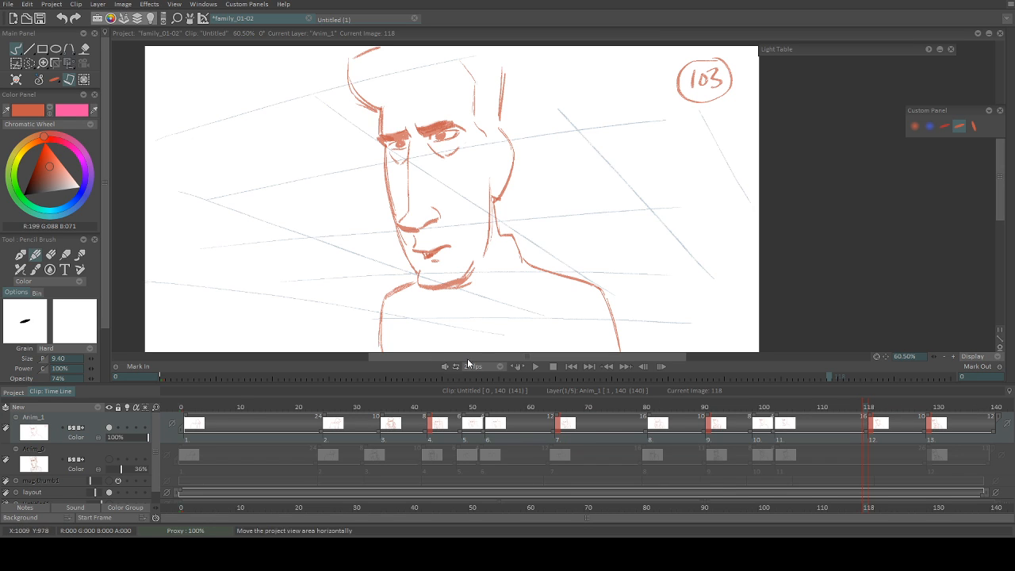
mouse_move(564, 407)
left_mouse_down()
mouse_move(544, 407)
mouse_move(668, 407)
left_mouse_up()
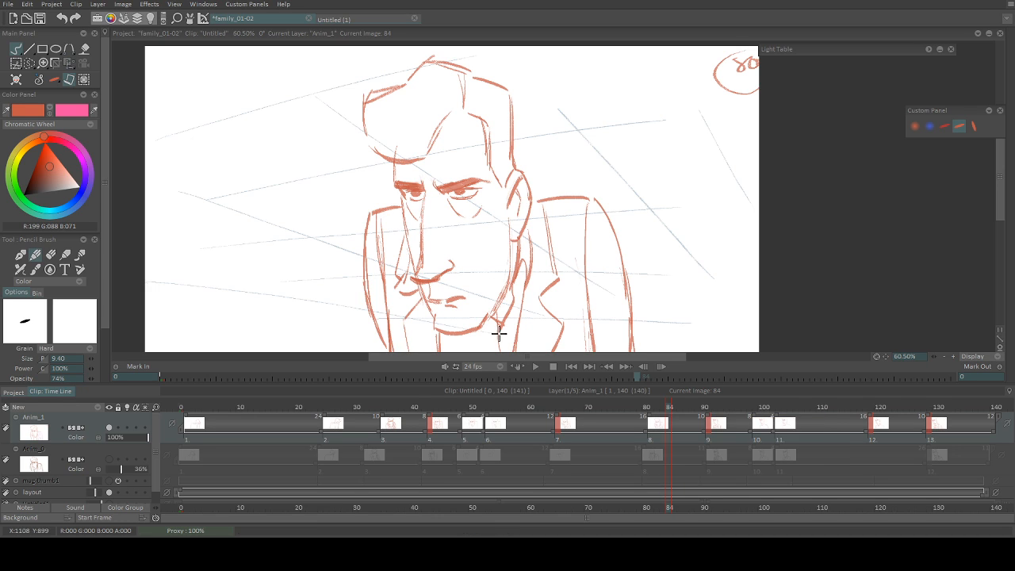
left_click(681, 406)
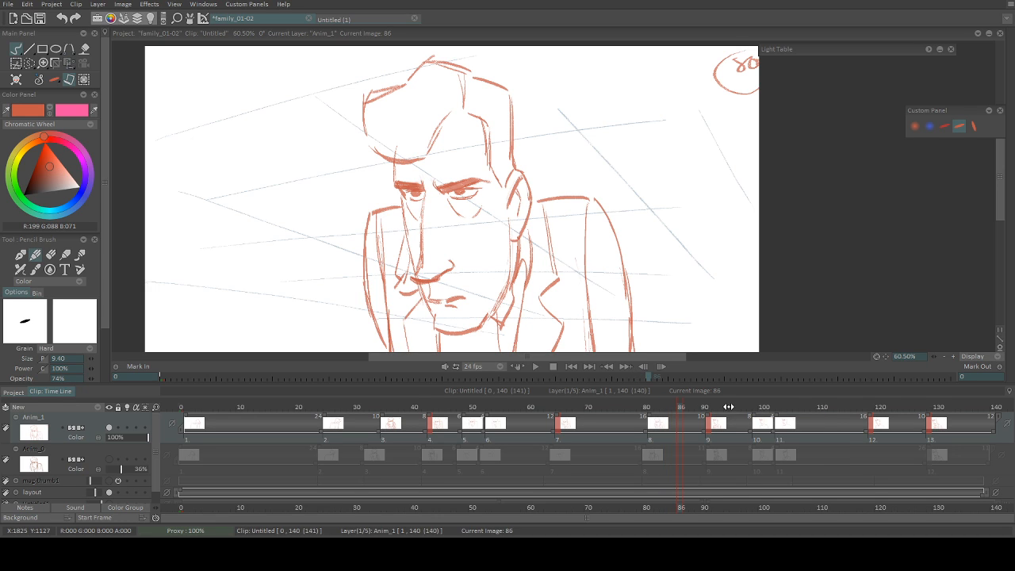
left_click(708, 407)
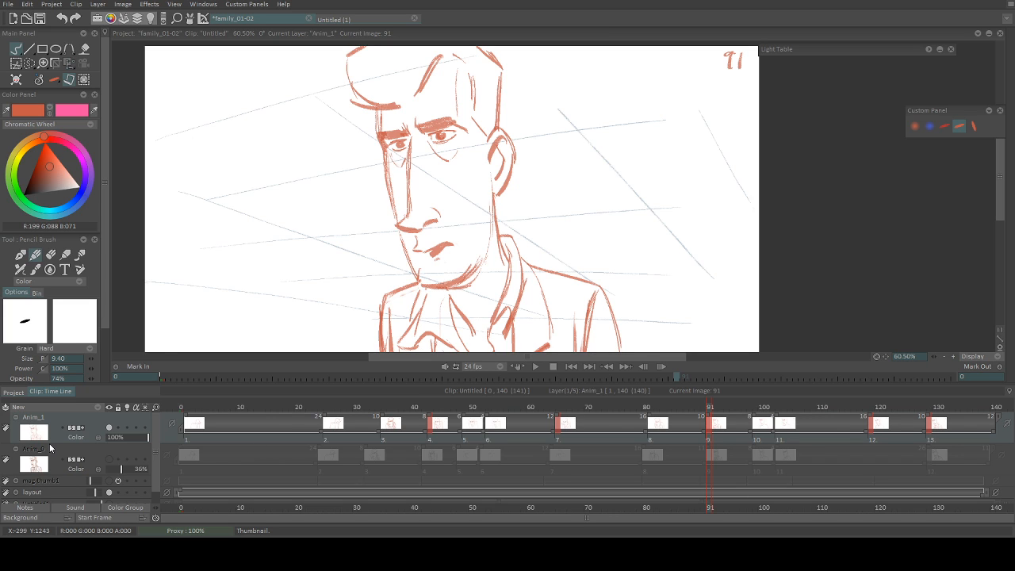
Step: Go through the layout and Anim_1 layers and make Anim_0 the current layer
left_click(29, 493)
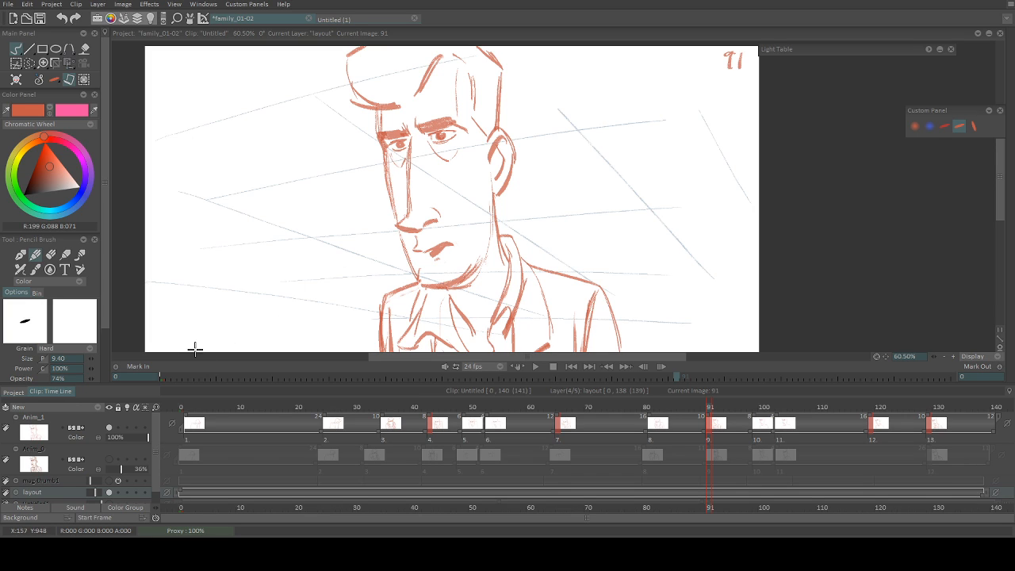
left_click(45, 425)
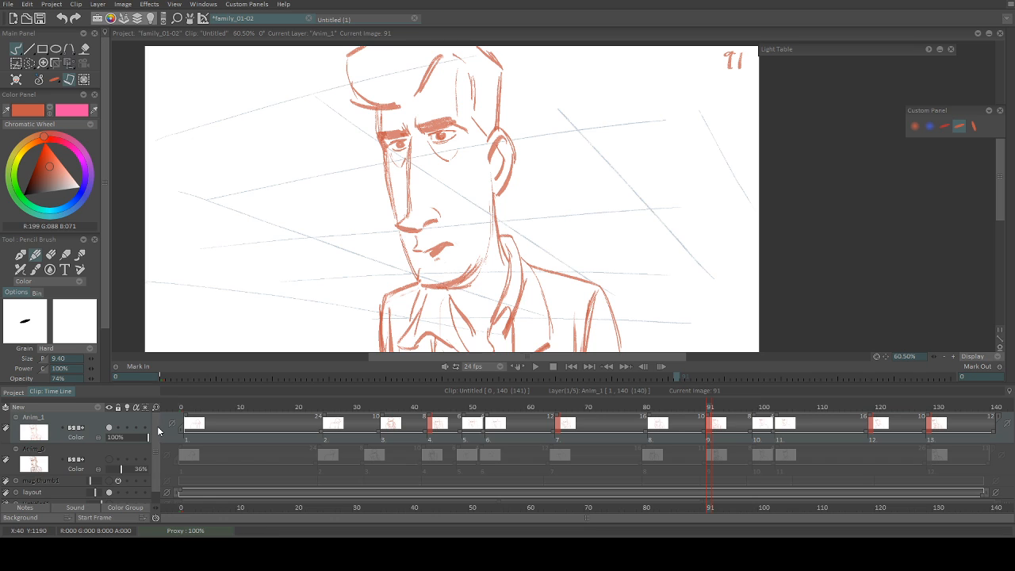
scroll(157, 434, "down", 1)
scroll(157, 444, "up", 1)
mouse_move(156, 456)
left_mouse_down()
mouse_move(155, 470)
mouse_move(156, 456)
left_mouse_up()
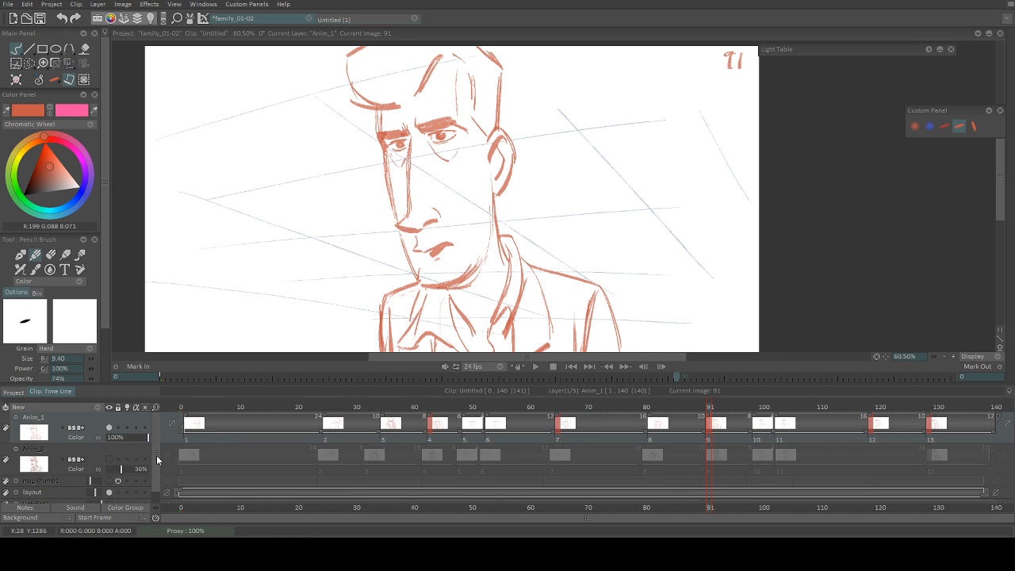
left_click(39, 454)
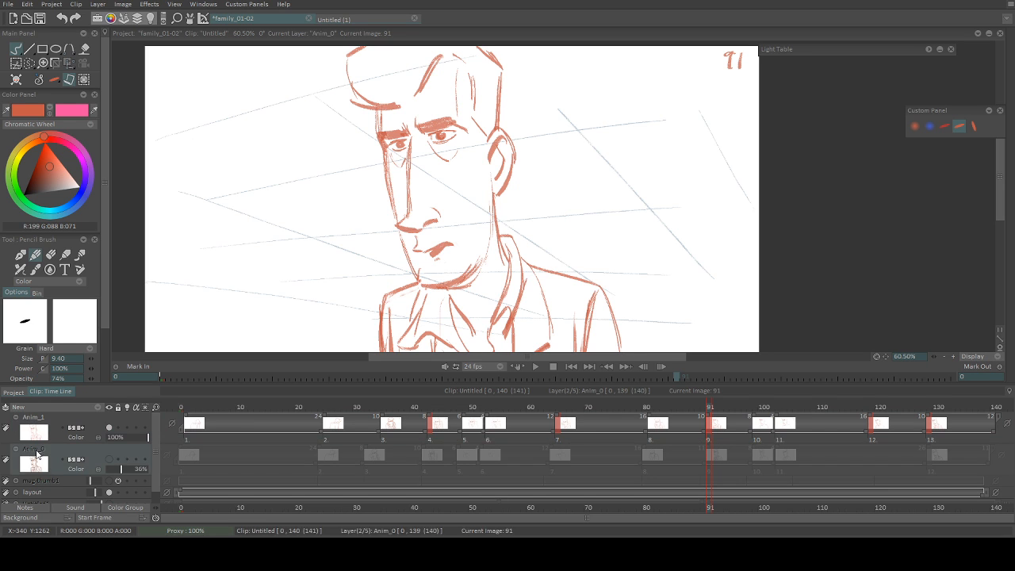
Step: Rename the Anim_1 layer as poses
left_click(109, 460)
left_click(109, 460)
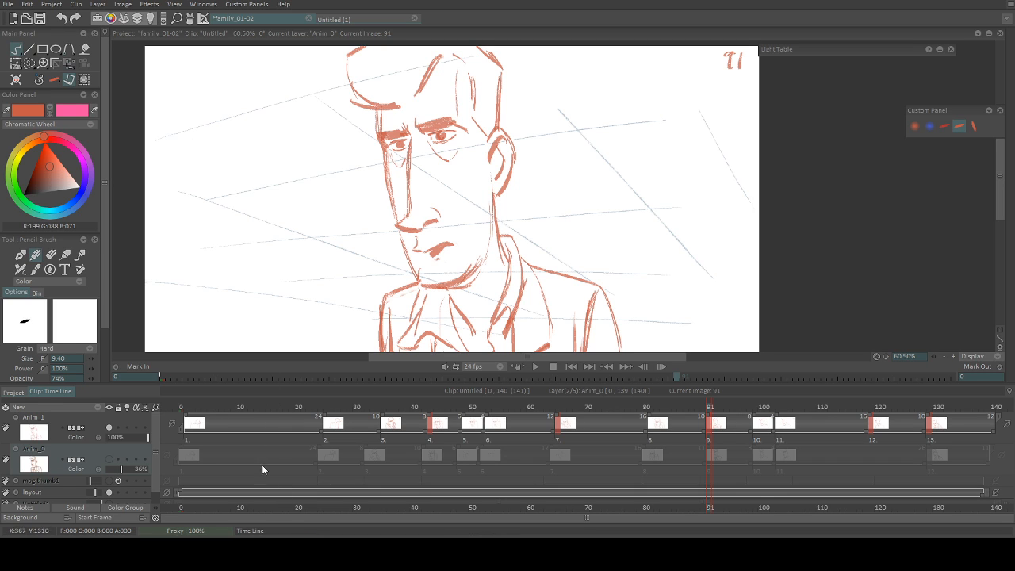
double_click(35, 419)
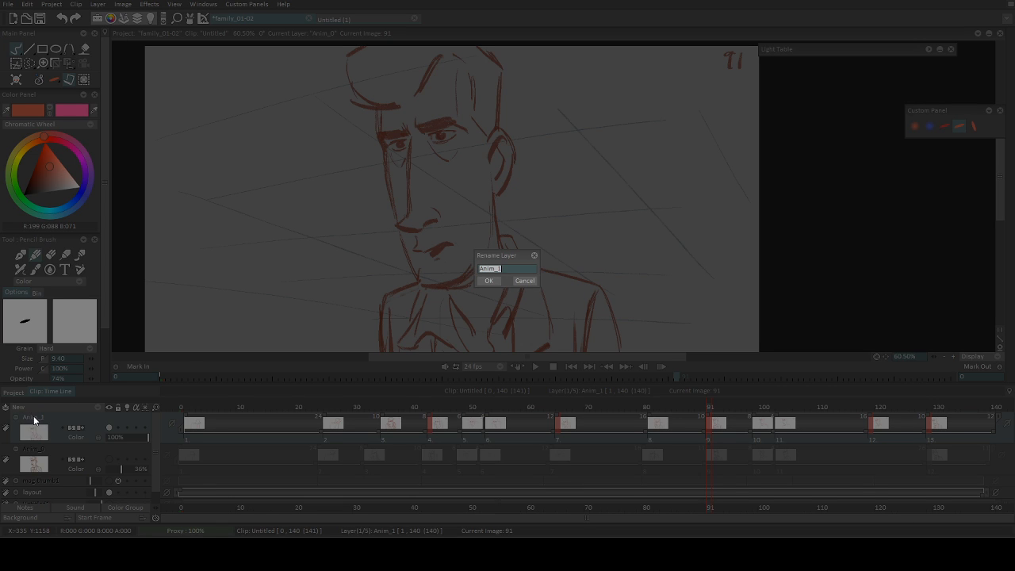
type("poses")
key("Return")
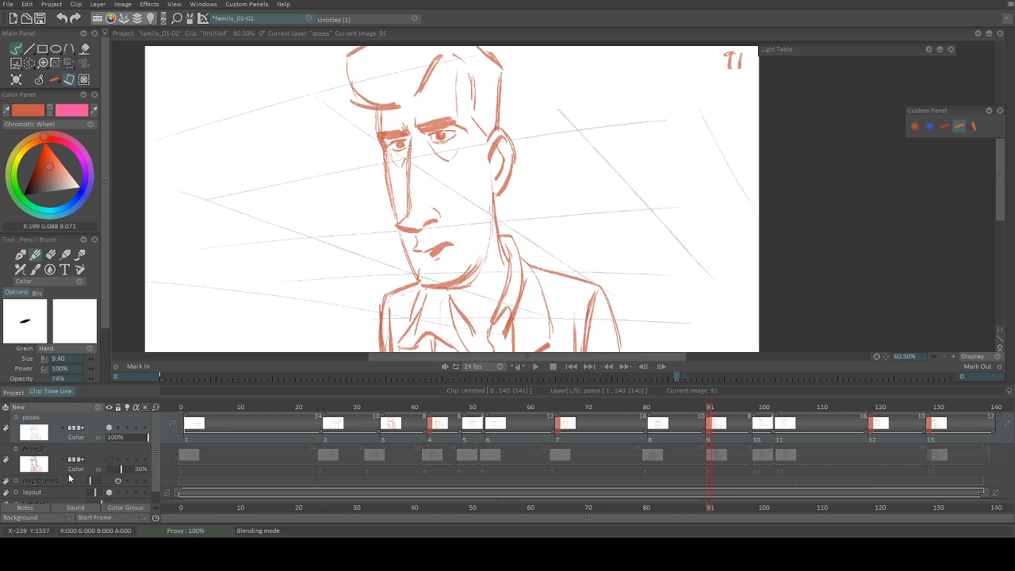
Step: Make Anim_0 the current layer and briefly show it beneath the poses drawing for comparison, leaving it hidden
left_click(45, 454)
left_click(108, 459)
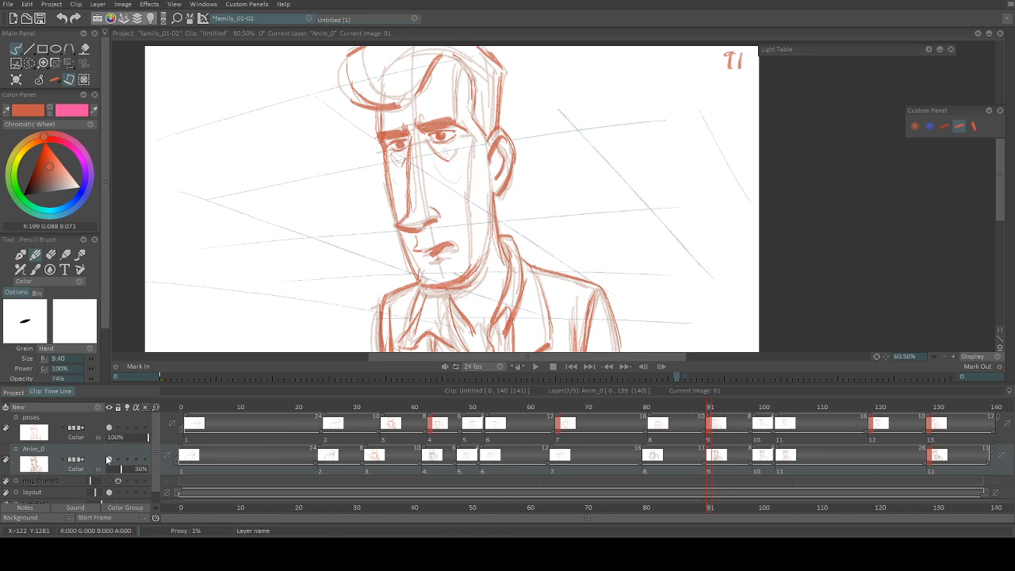
left_click(108, 460)
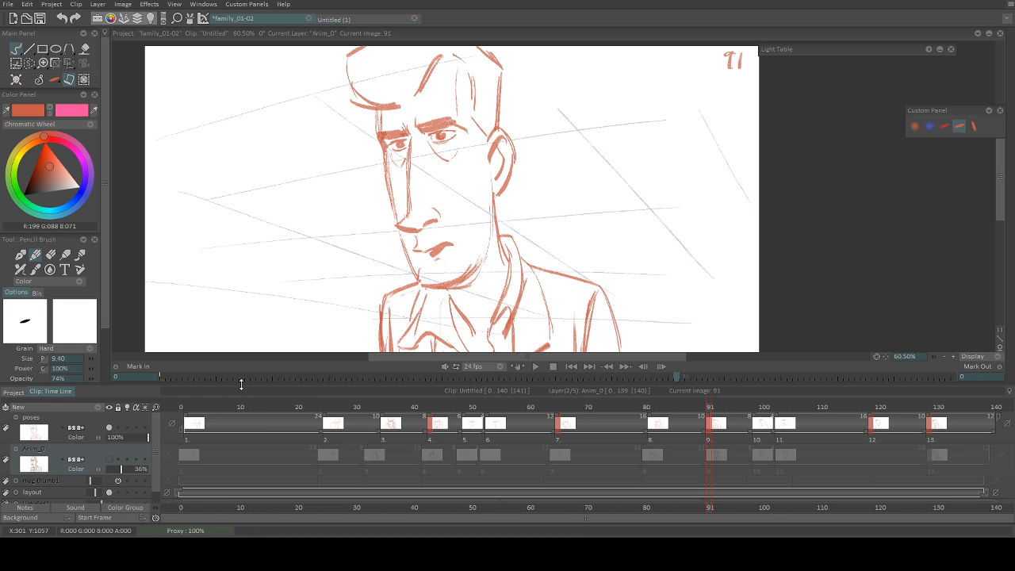
Step: Review the numbered drawings on the poses layer from frame 1 through 129, comparing the key poses with the breakdowns between them
left_click(192, 407)
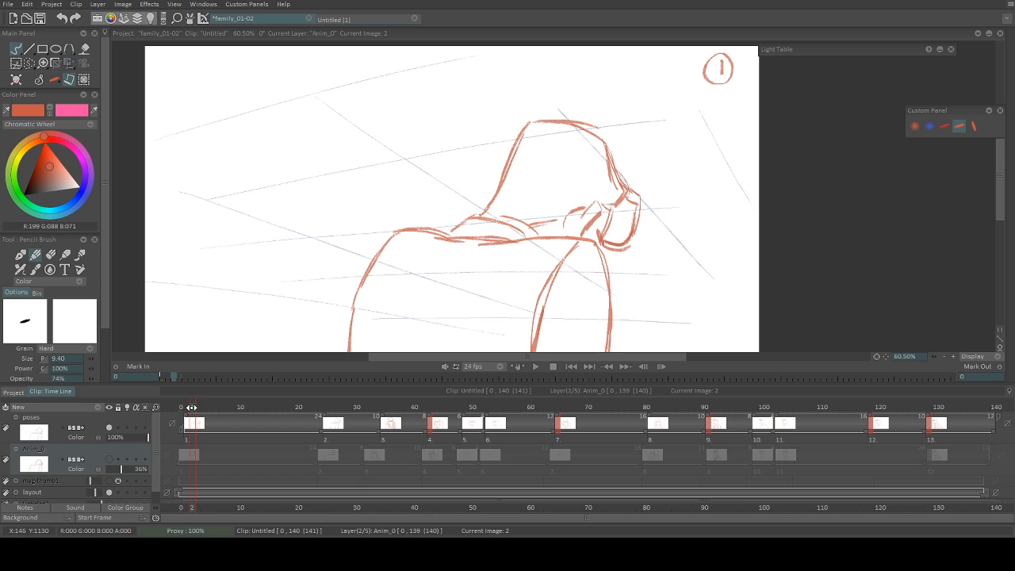
left_click(187, 406)
left_click(388, 406)
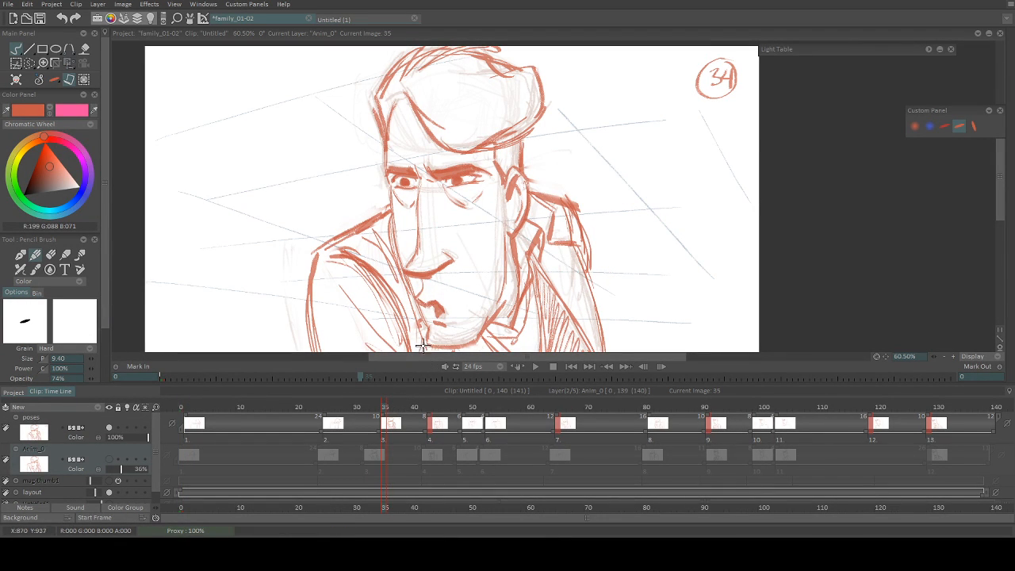
left_click(431, 406)
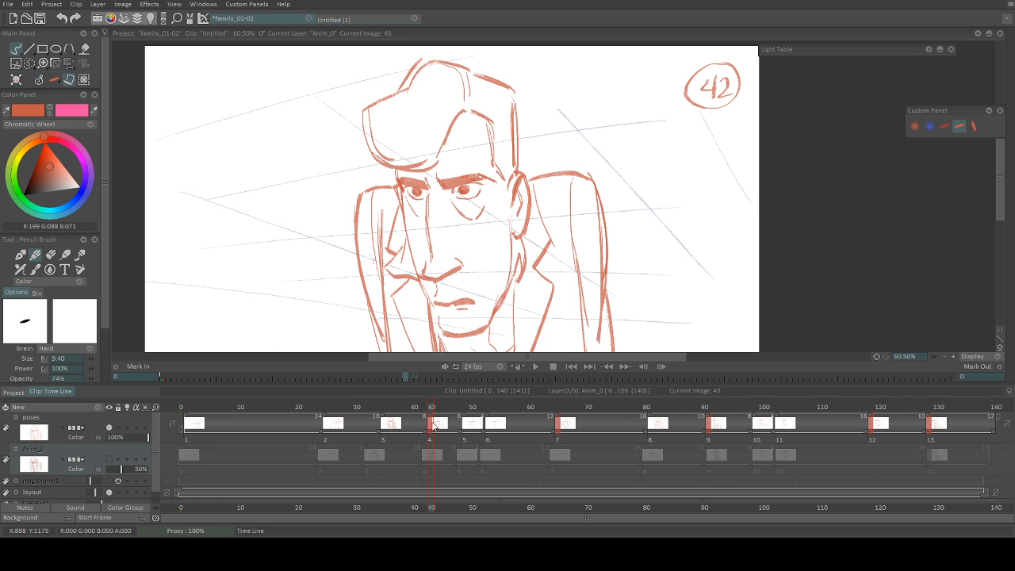
left_click(385, 406)
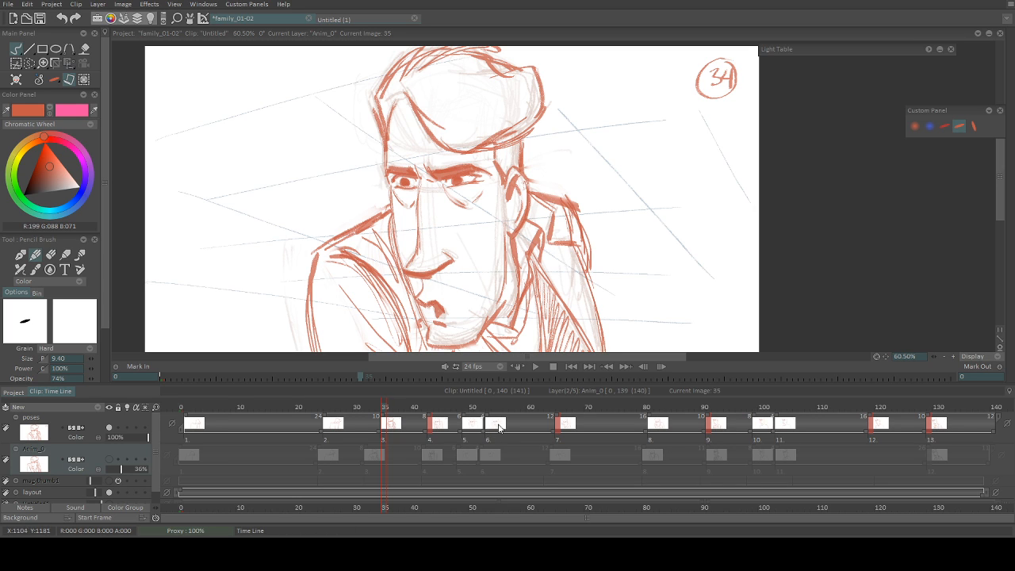
left_click(559, 408)
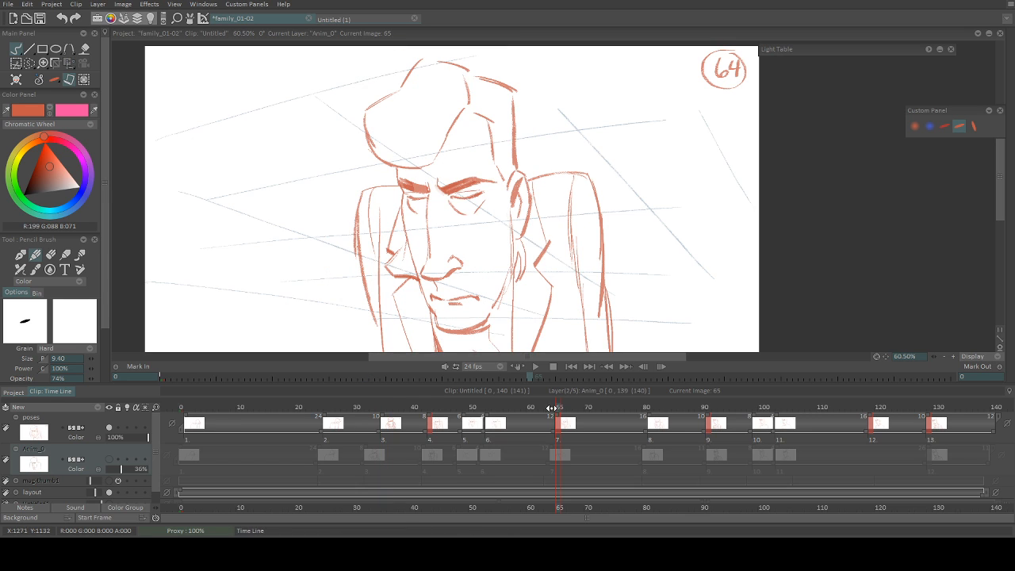
left_click(713, 406)
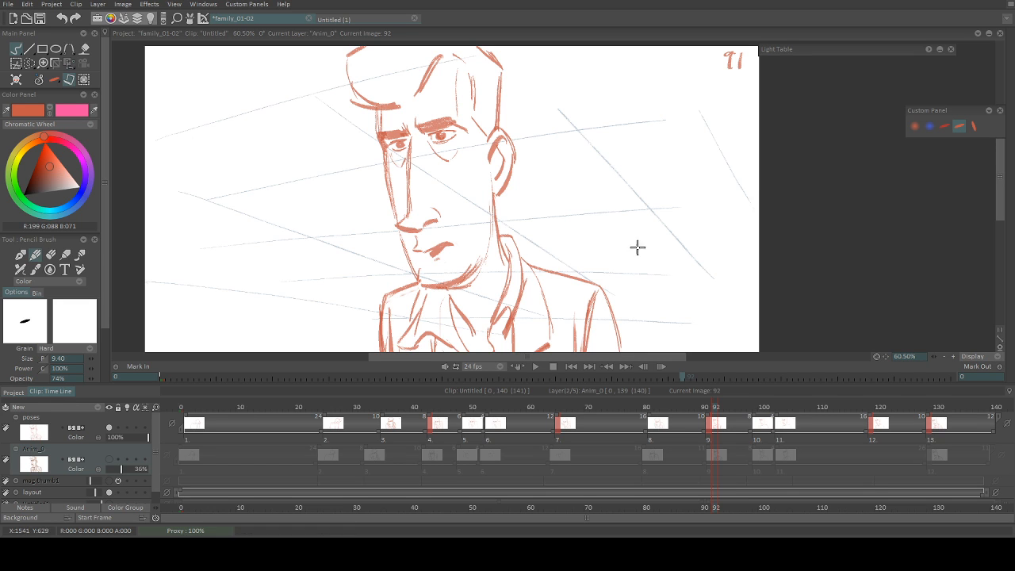
left_click(762, 407)
mouse_move(762, 407)
left_mouse_down()
mouse_move(887, 407)
mouse_move(750, 407)
mouse_move(916, 410)
mouse_move(844, 409)
mouse_move(894, 409)
mouse_move(874, 407)
left_mouse_up()
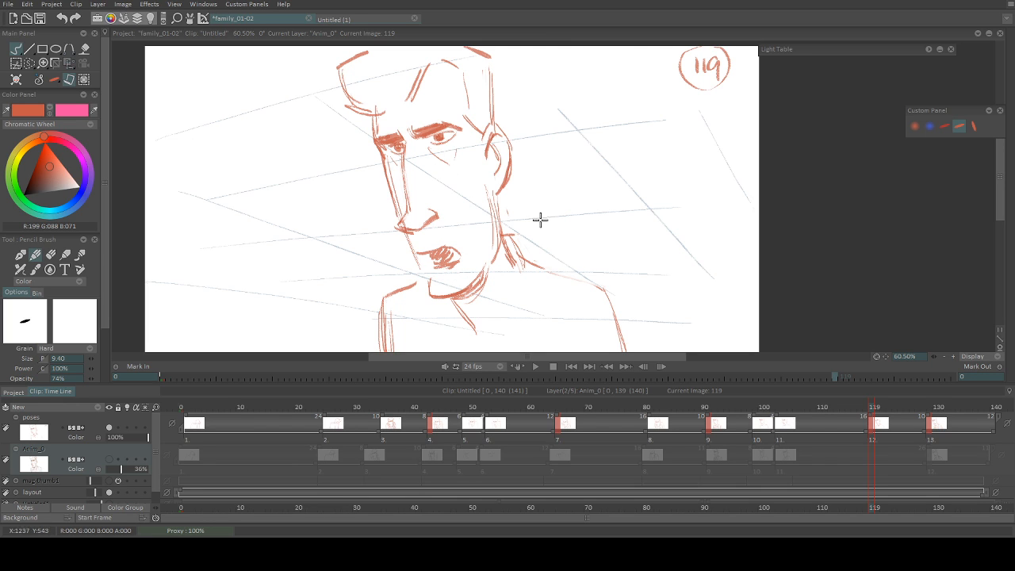
left_click(781, 406)
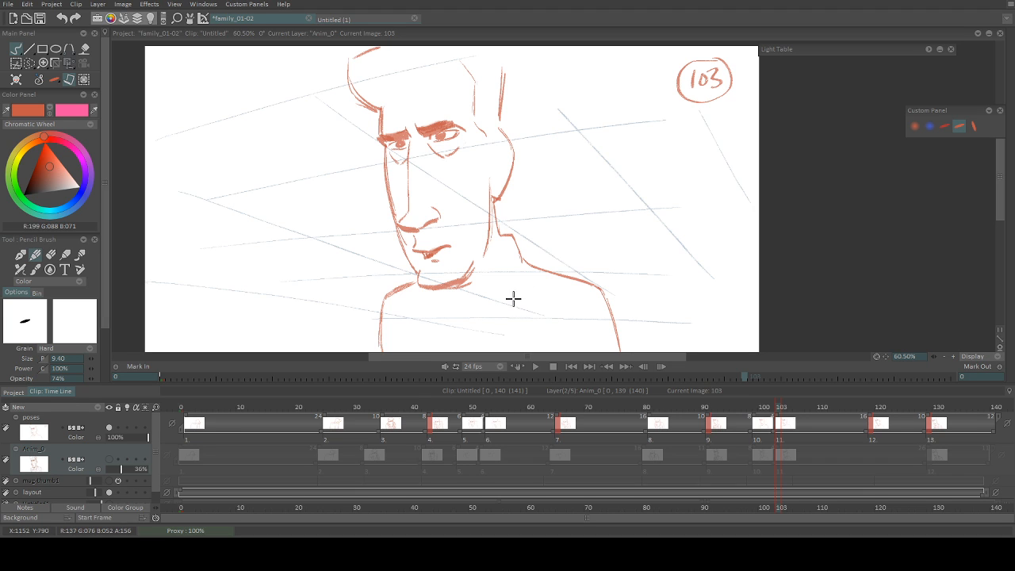
mouse_move(779, 407)
left_mouse_down()
mouse_move(871, 409)
mouse_move(868, 417)
left_mouse_up()
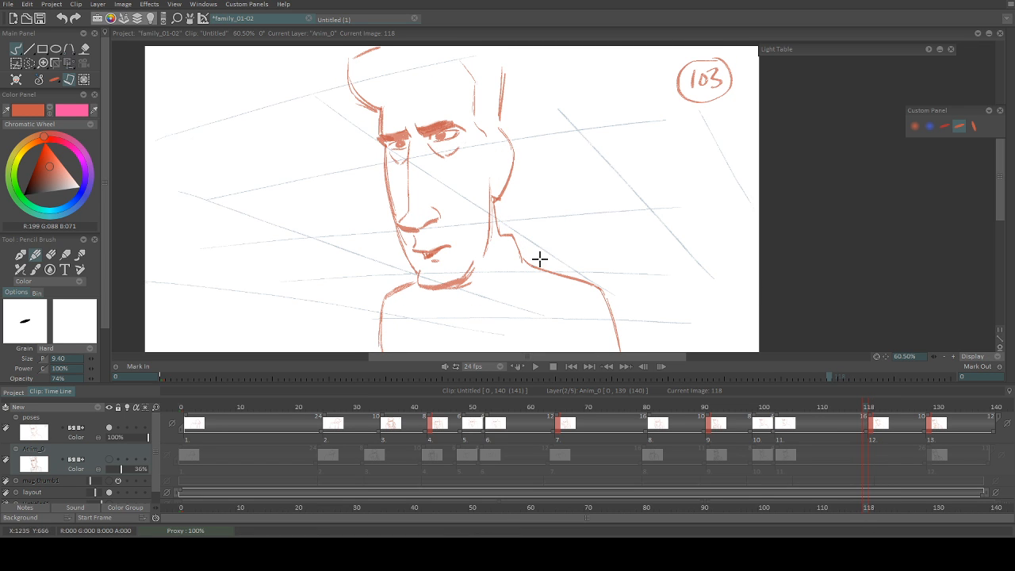
mouse_move(880, 405)
left_mouse_down()
mouse_move(864, 403)
mouse_move(879, 403)
left_mouse_up()
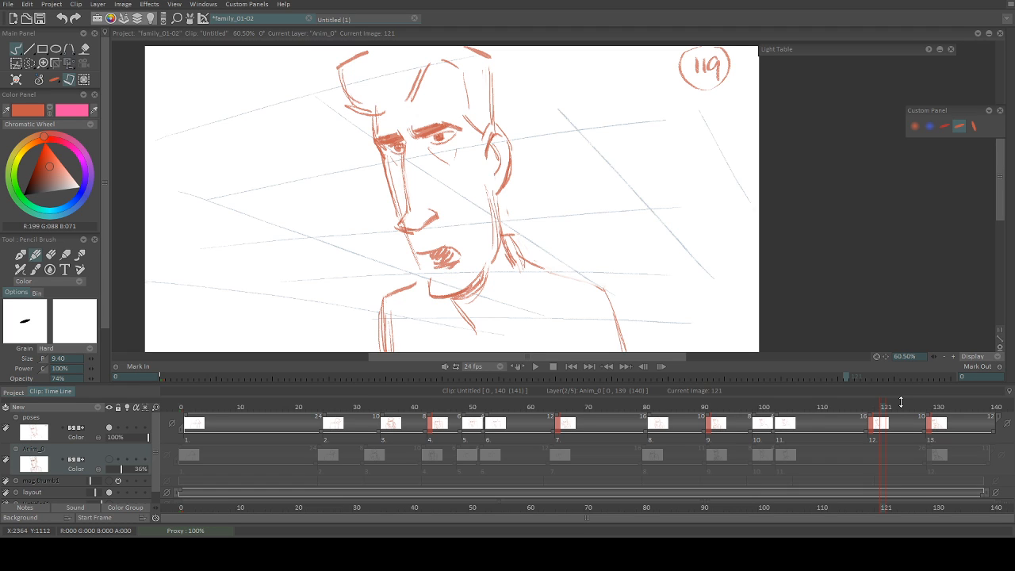
left_click(937, 427)
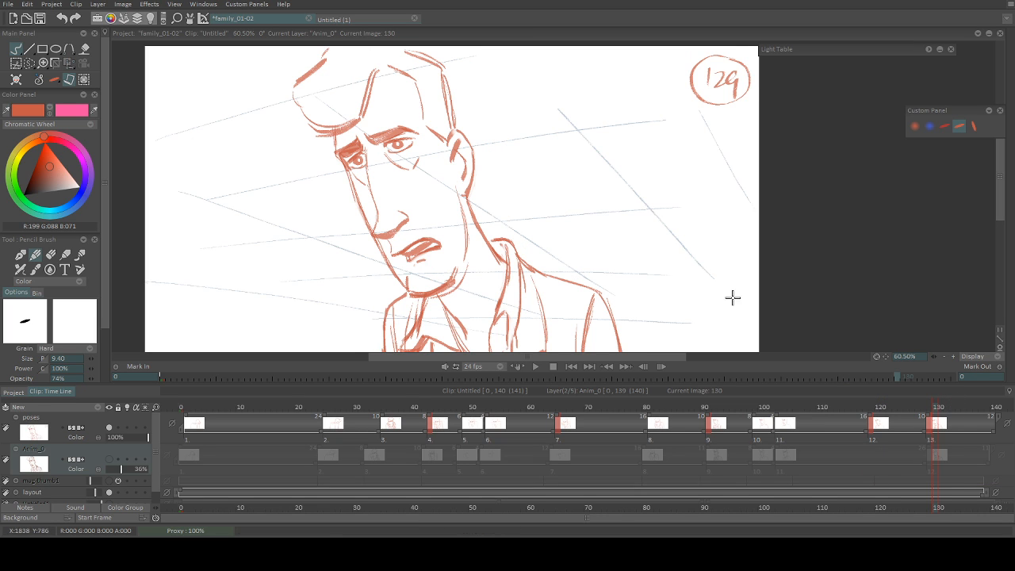
left_click(417, 409)
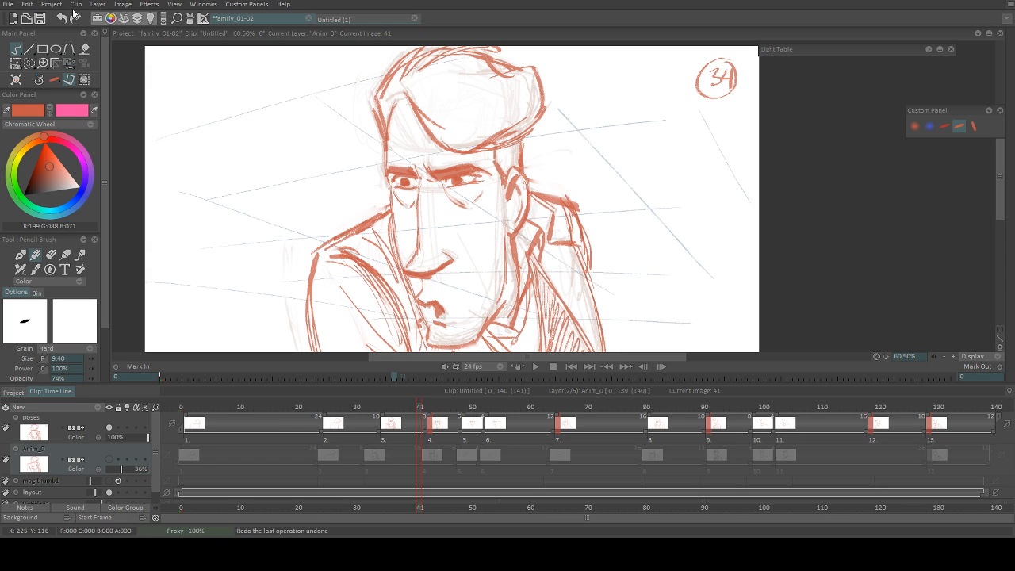
Step: Look up the project's dependency options, including the one for saving dependencies in the project
left_click(50, 5)
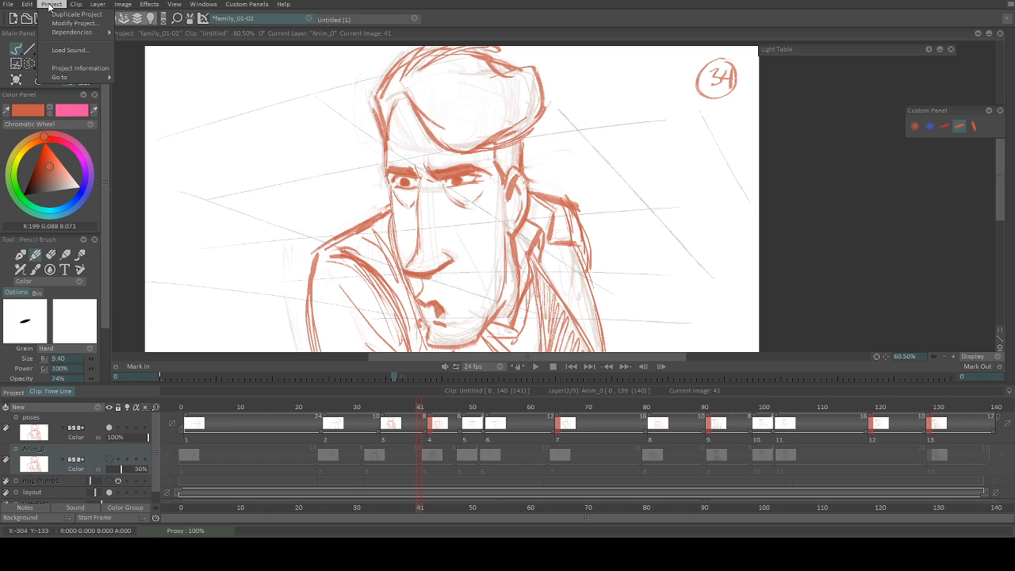
mouse_move(71, 34)
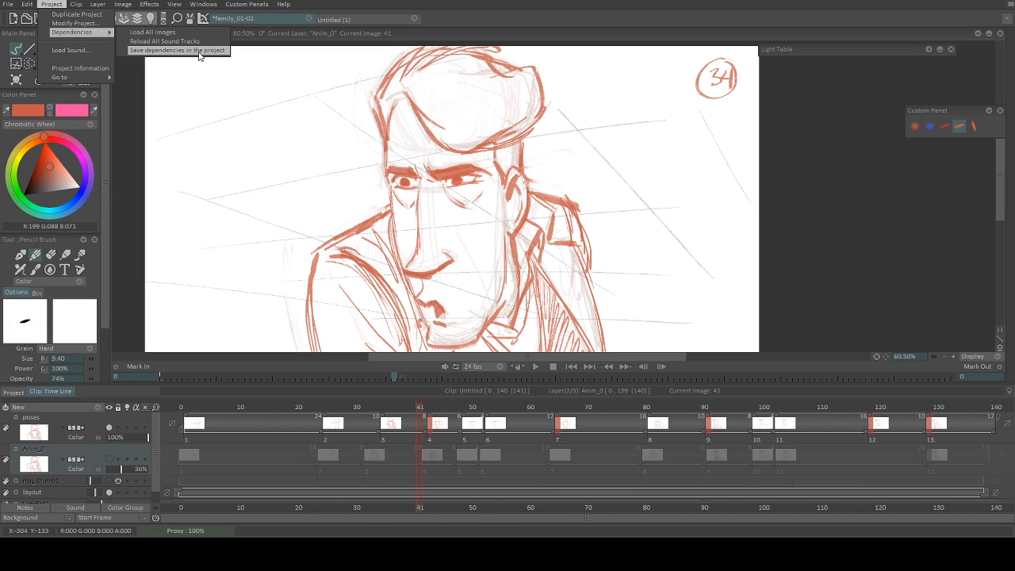
left_click(199, 53)
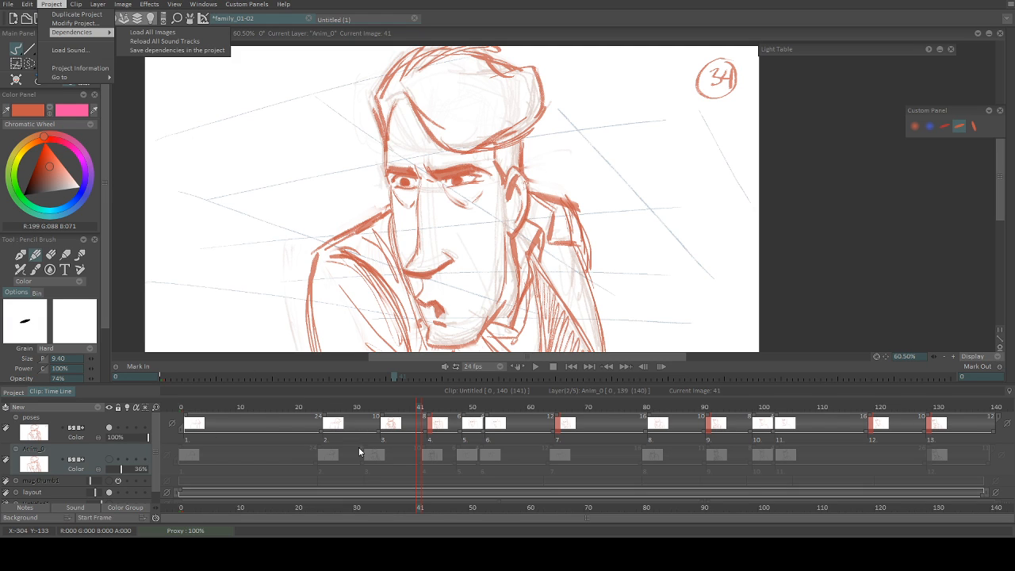
Step: Compare the circled 42 and 64 drawings on the poses layer
left_click(432, 407)
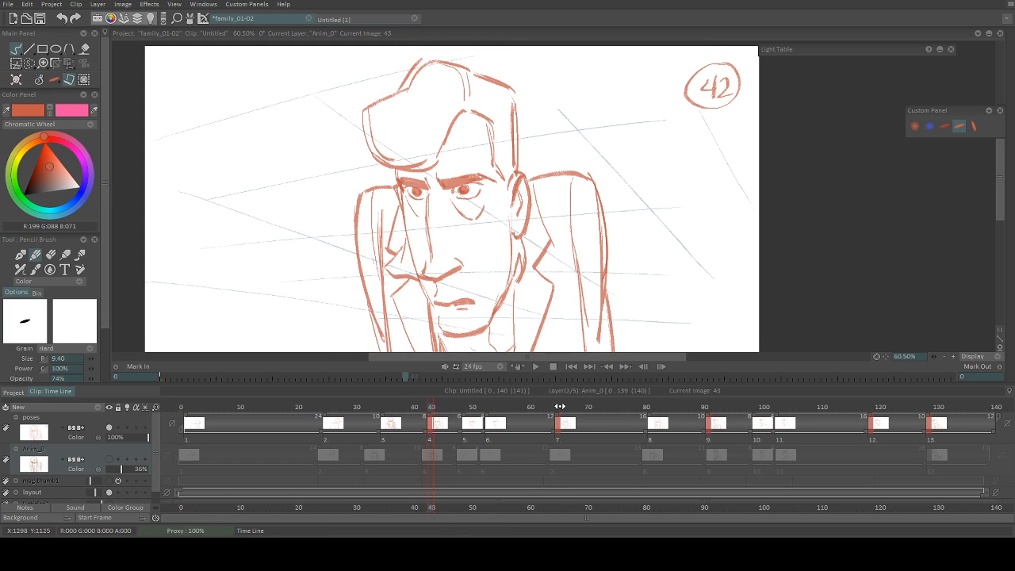
left_click(558, 406)
left_click(436, 407)
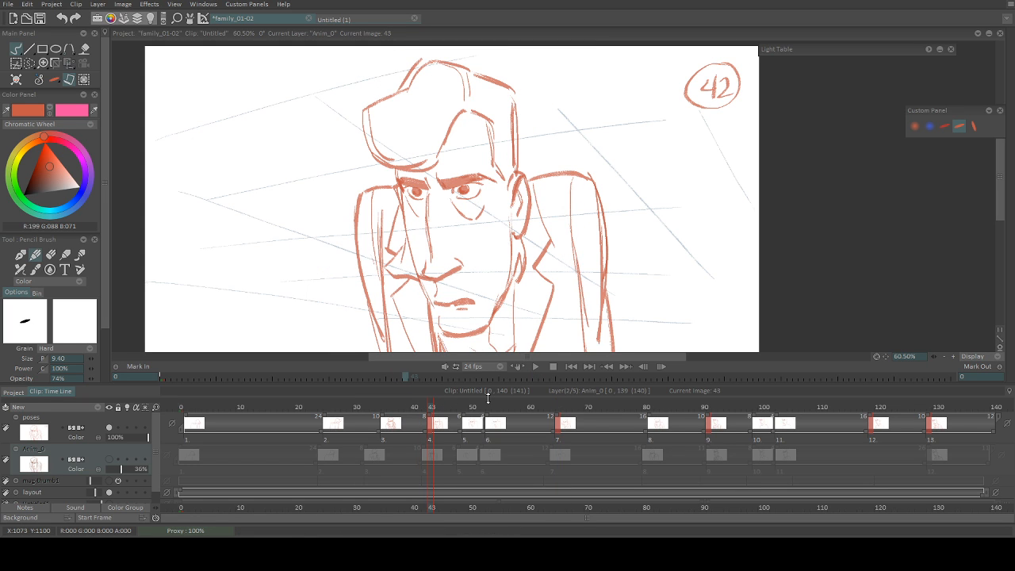